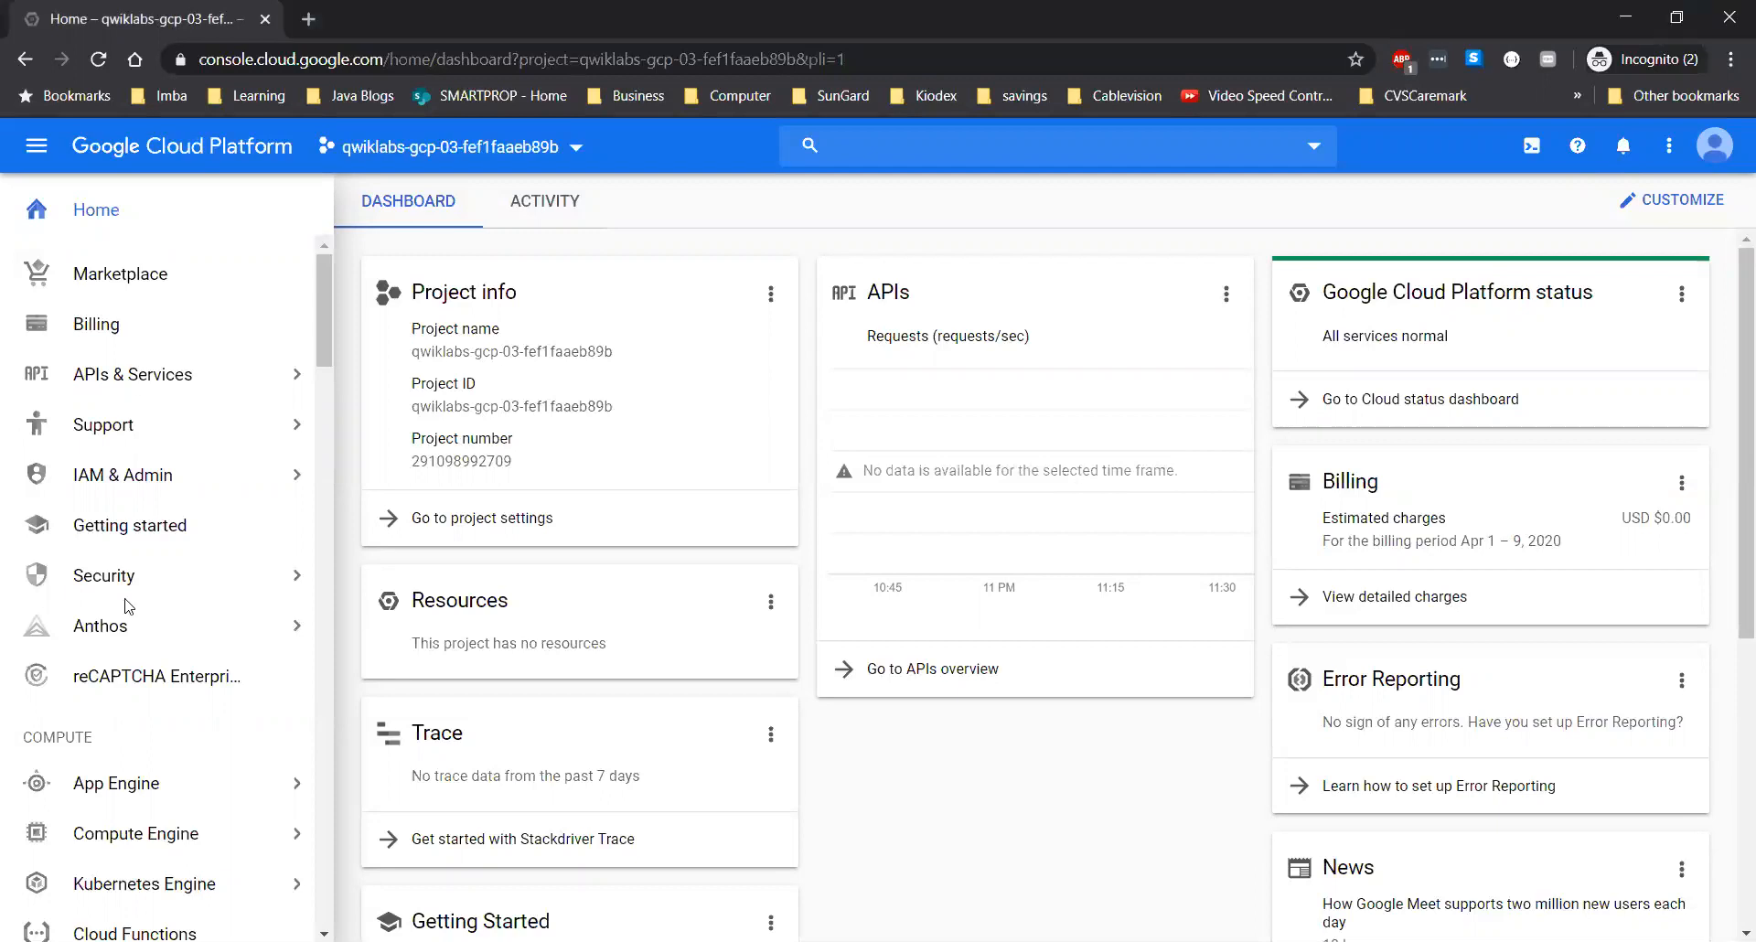
# Open BigQuery from the Google Cloud console's Big Data products and dismiss the welcome message
pyautogui.moveTo(327, 321); pyautogui.dragTo(340, 709)
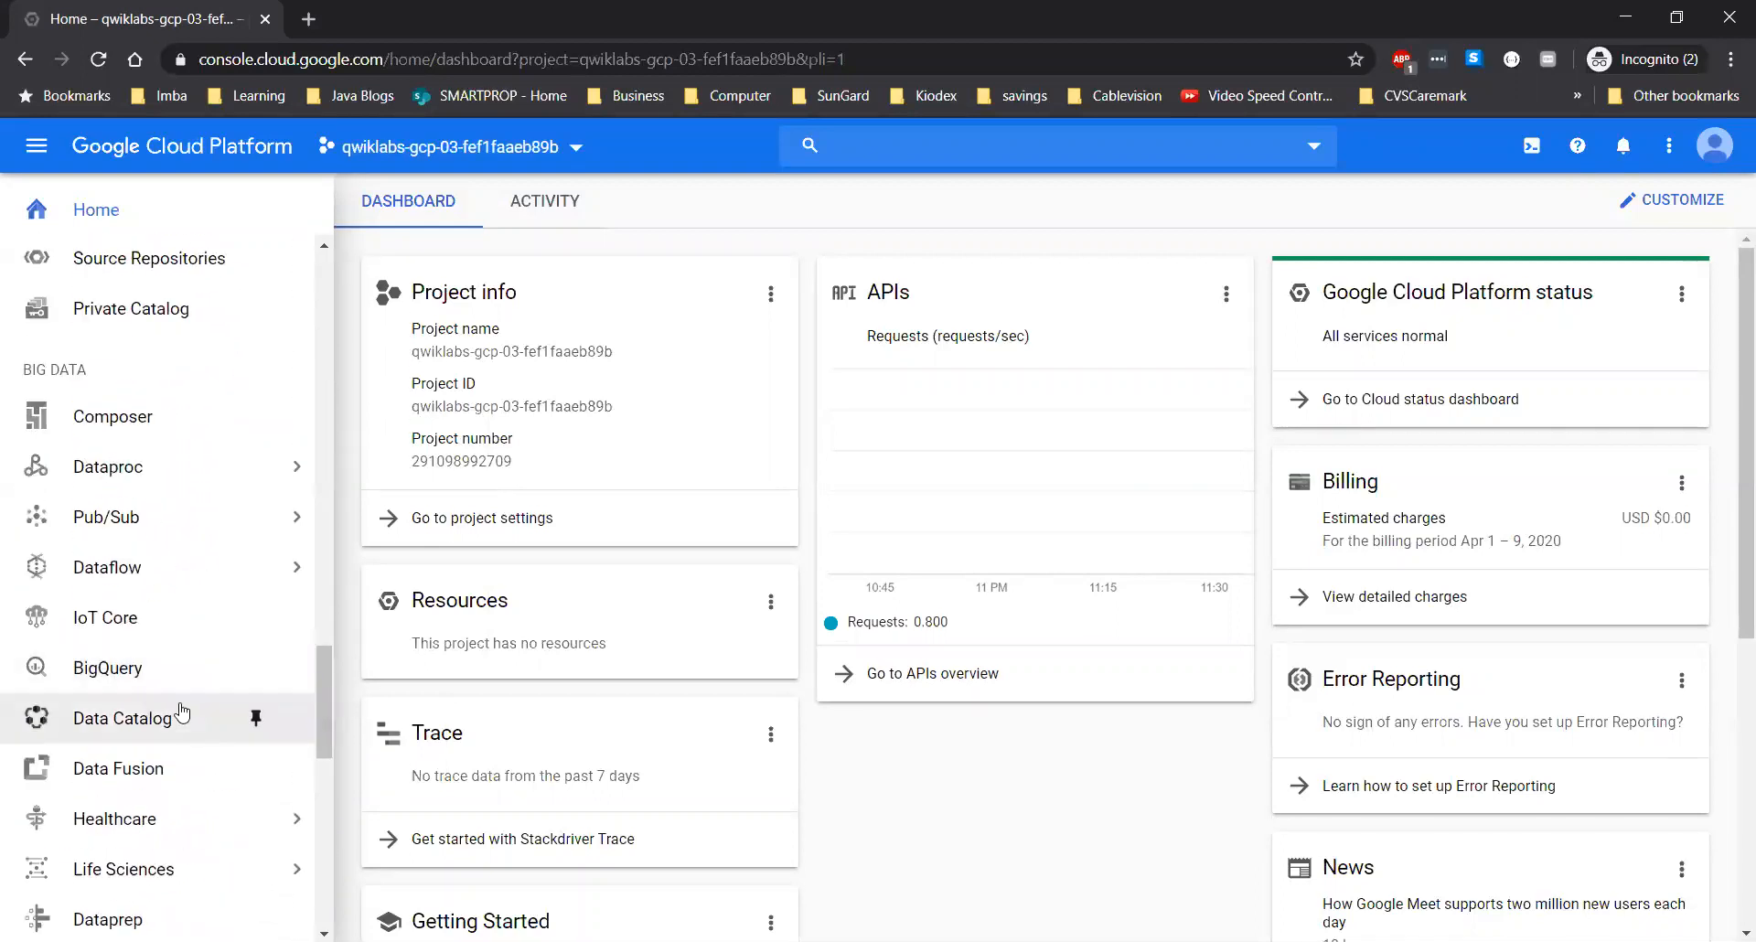
pyautogui.click(98, 677)
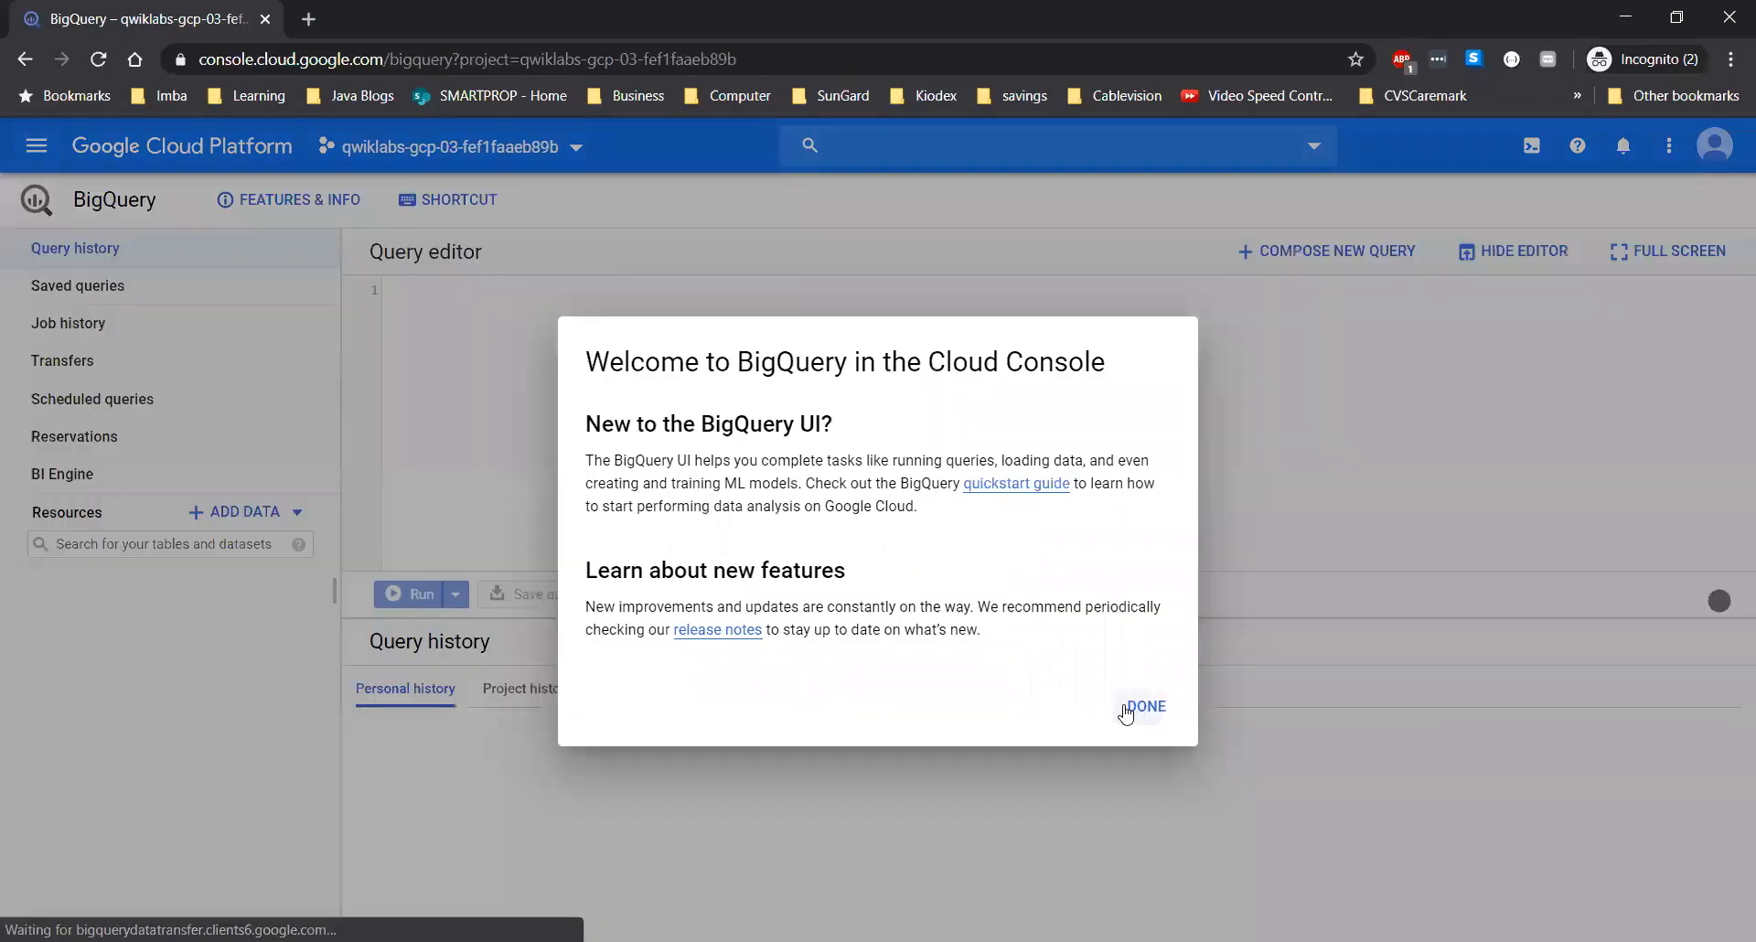
pyautogui.click(1140, 703)
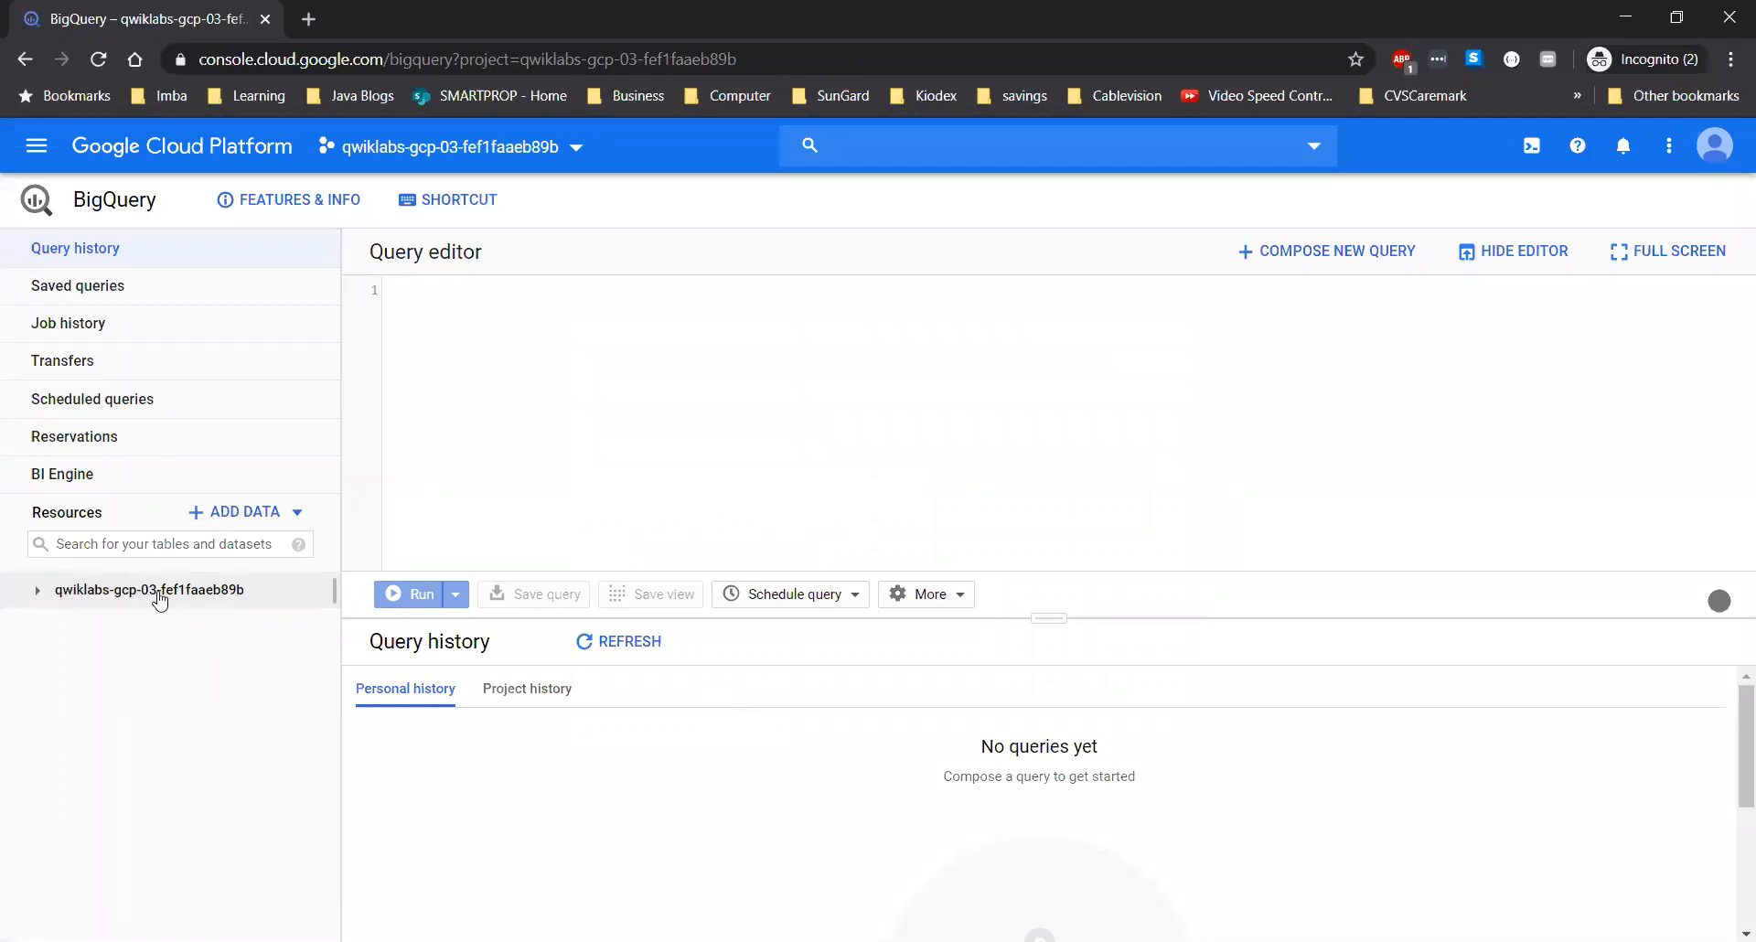
# Create a dataset with the ID nyctaxi in the lab project, keeping the default location, expiration and encryption
pyautogui.click(130, 600)
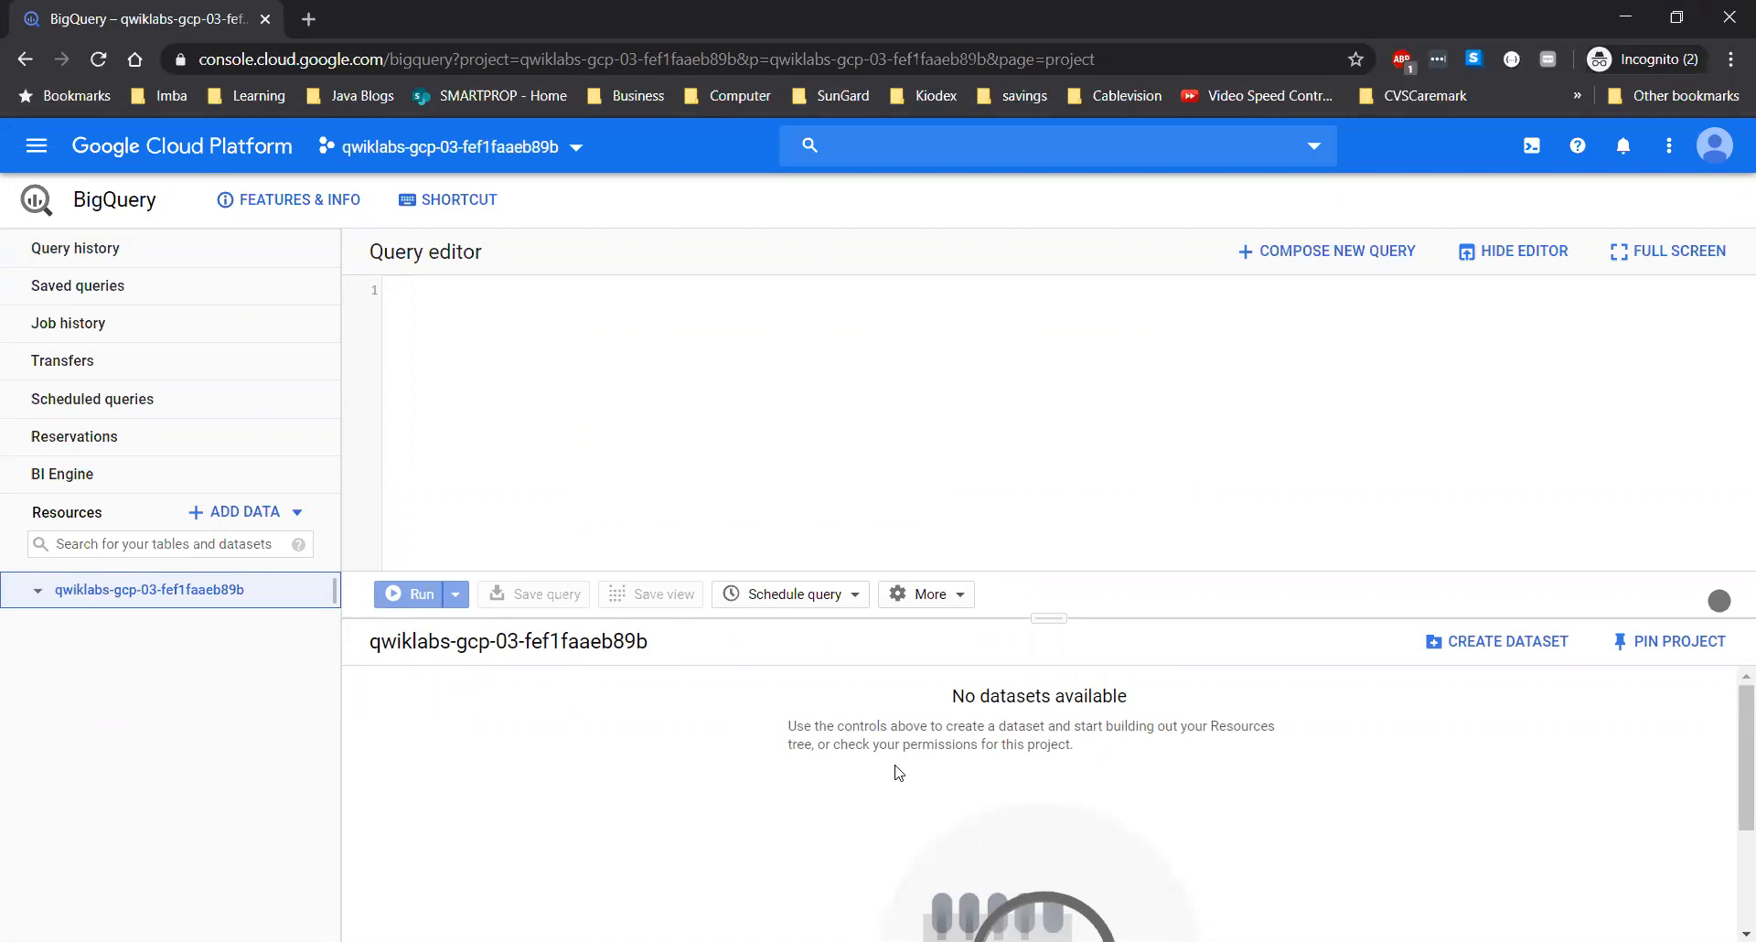
pyautogui.click(1506, 643)
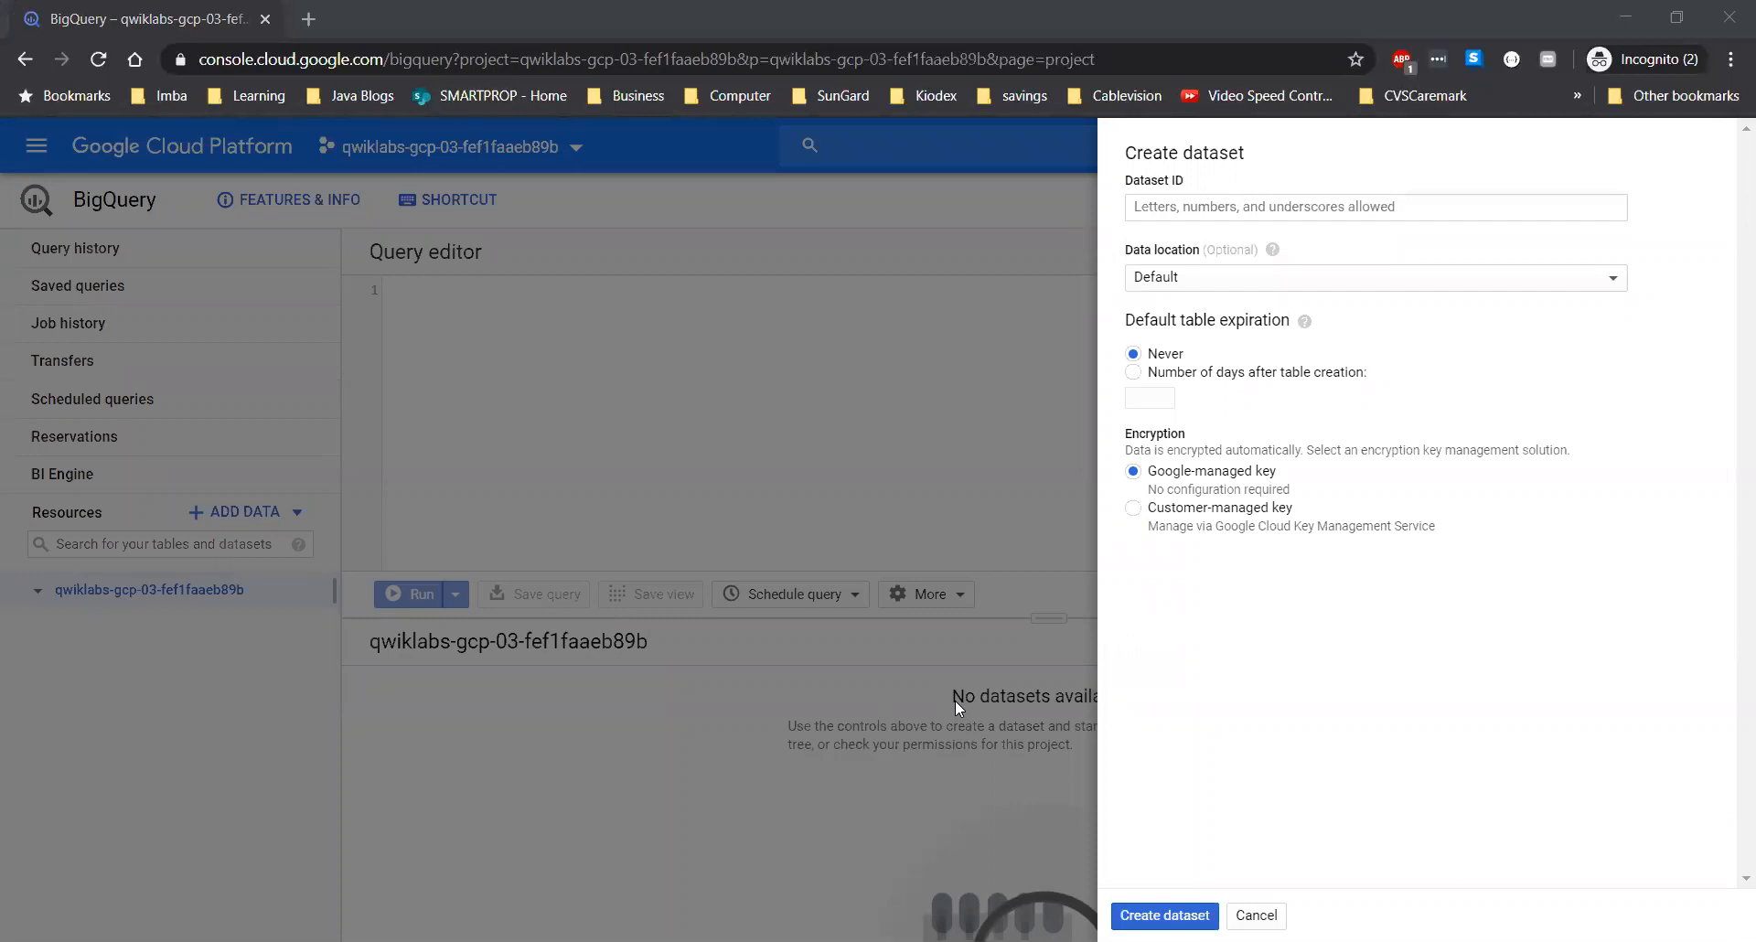
pyautogui.click(1222, 207)
pyautogui.write('nyctaxi')
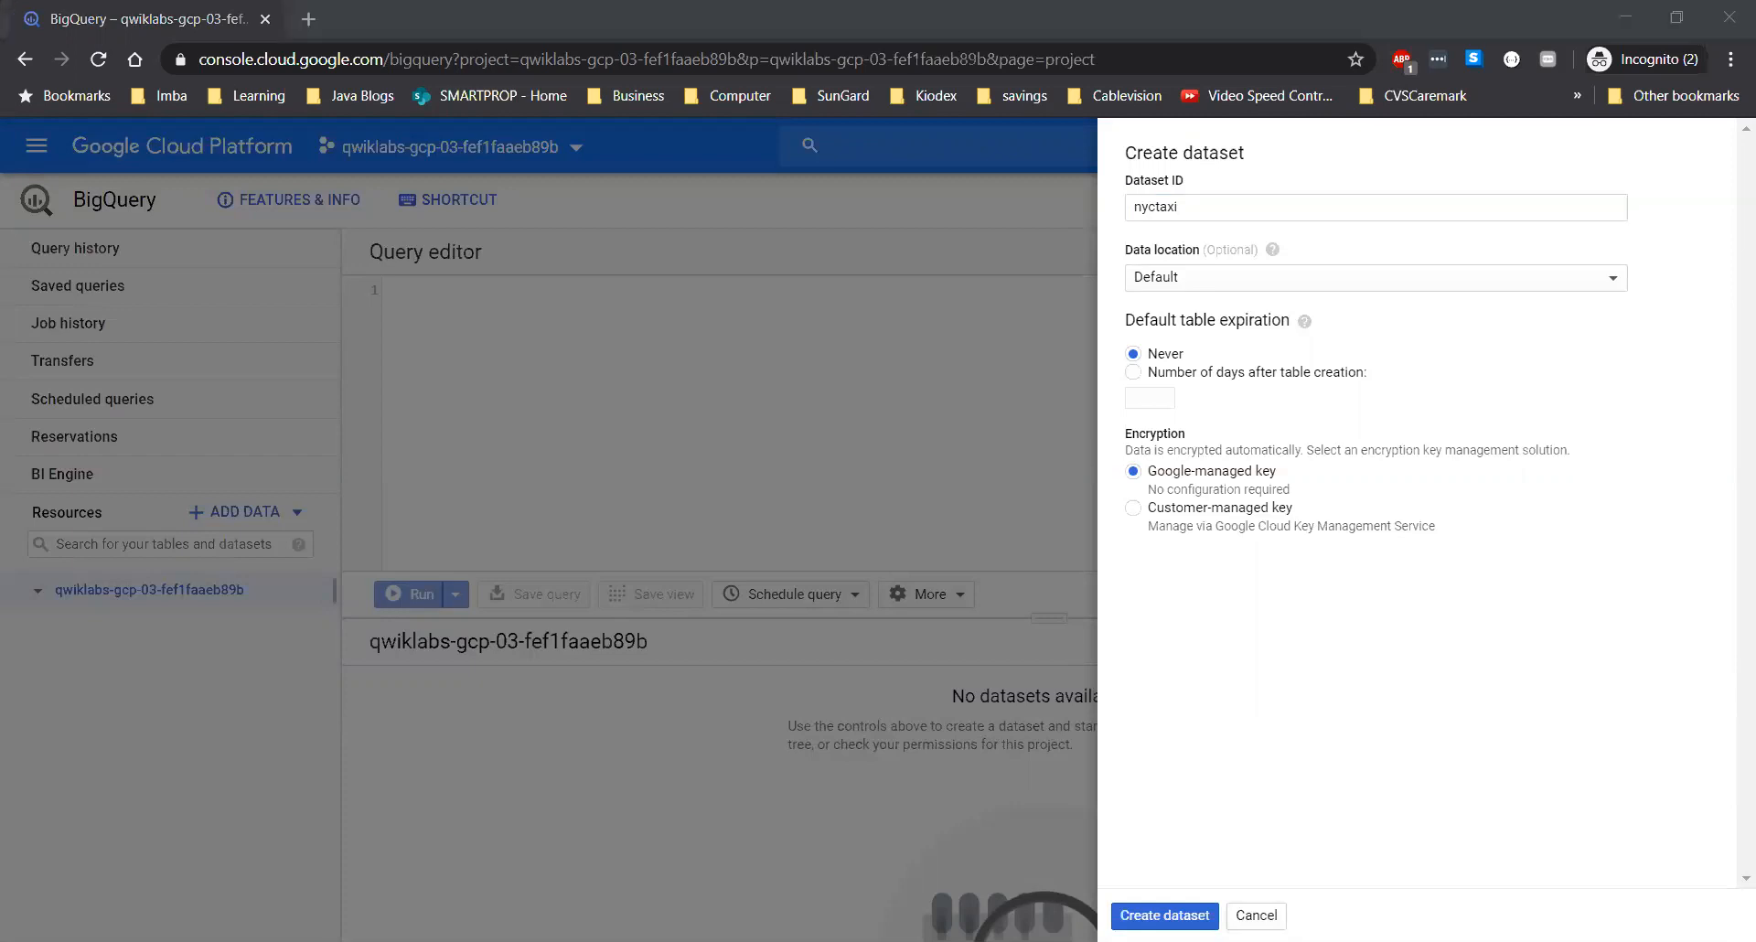
pyautogui.click(1222, 394)
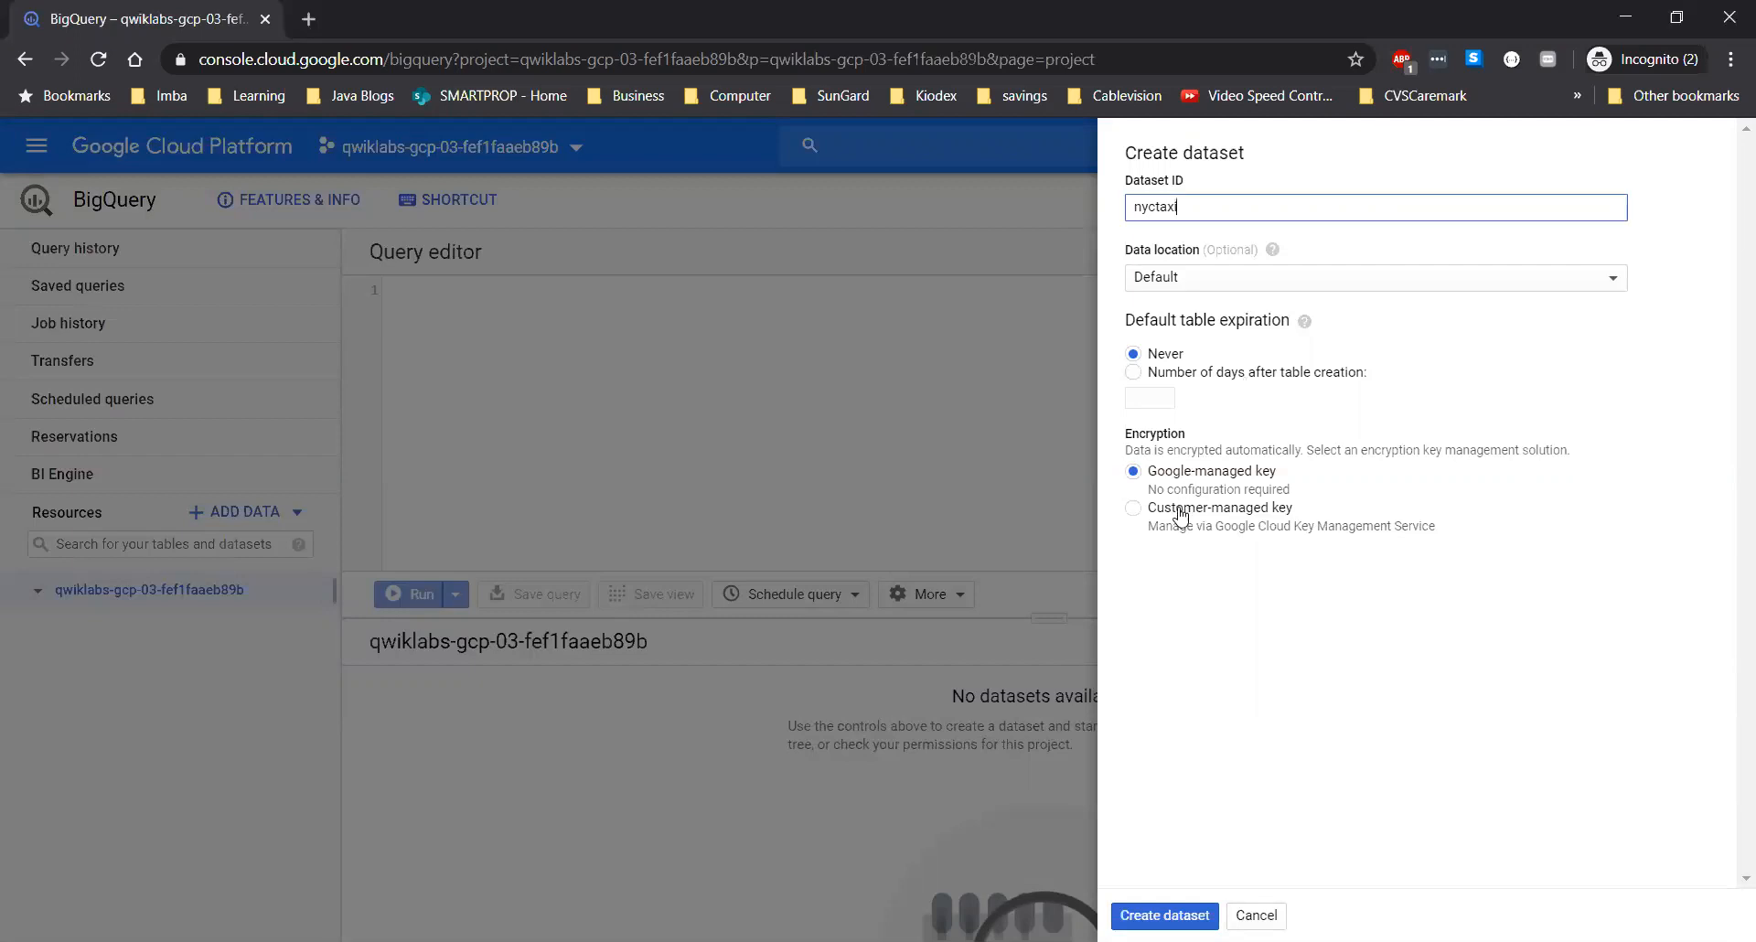
pyautogui.click(1164, 914)
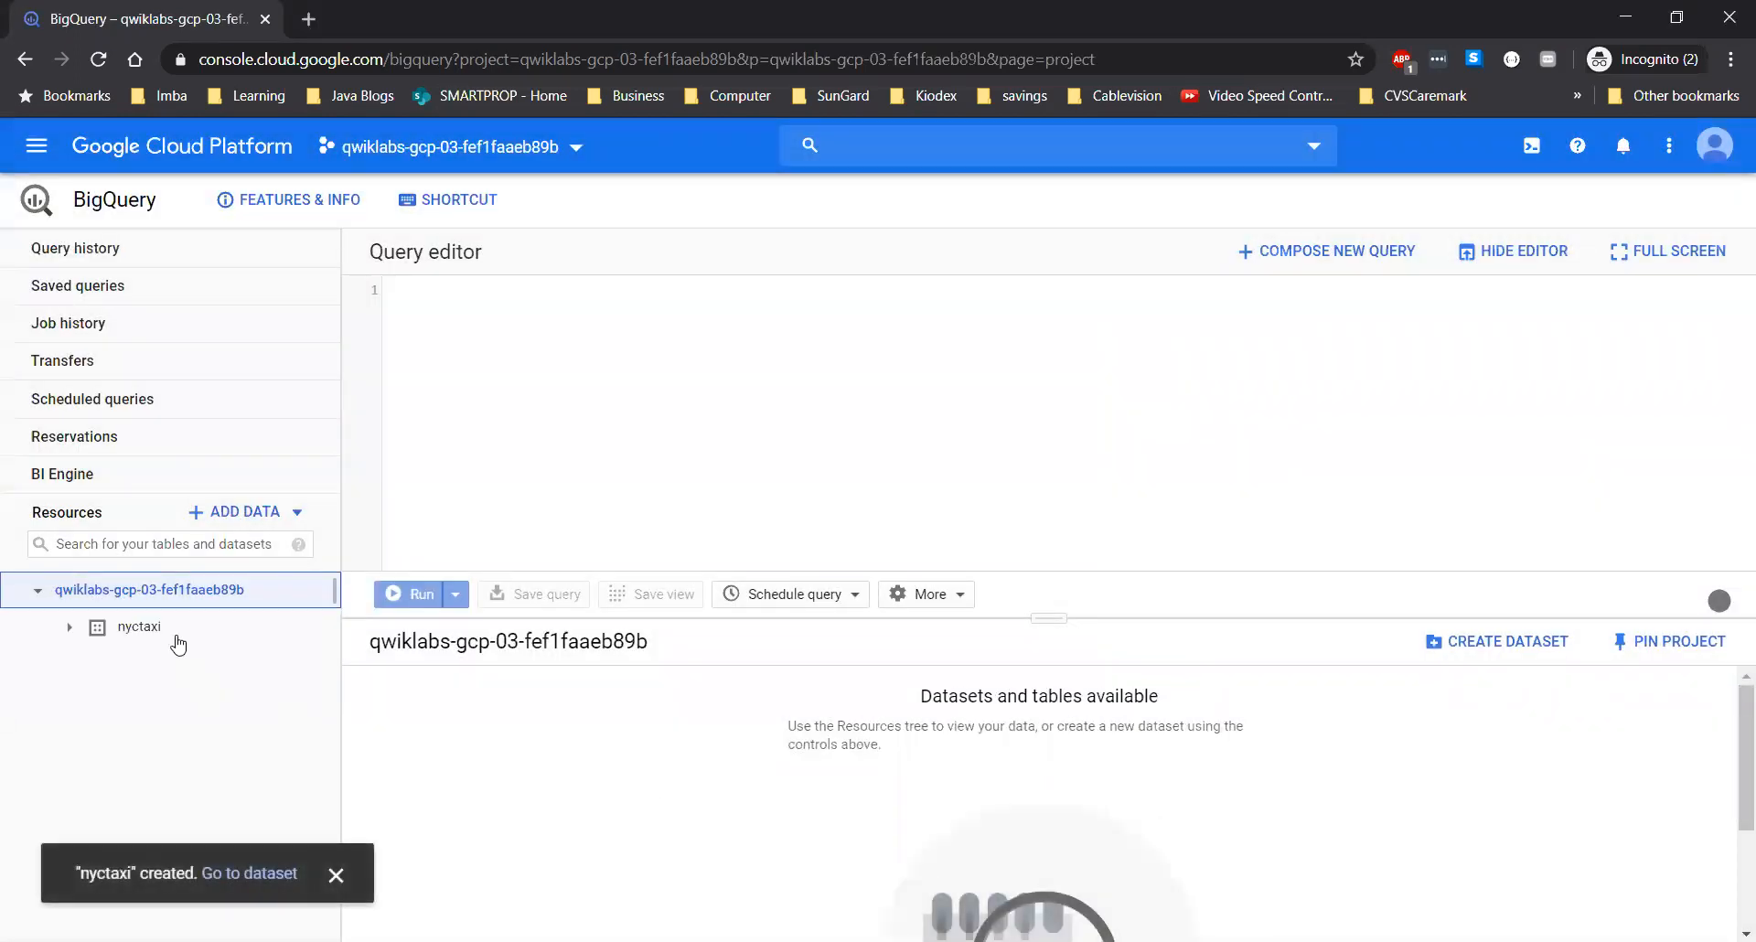
# Open the nyctaxi dataset and review its description, labels and dataset info
pyautogui.click(139, 627)
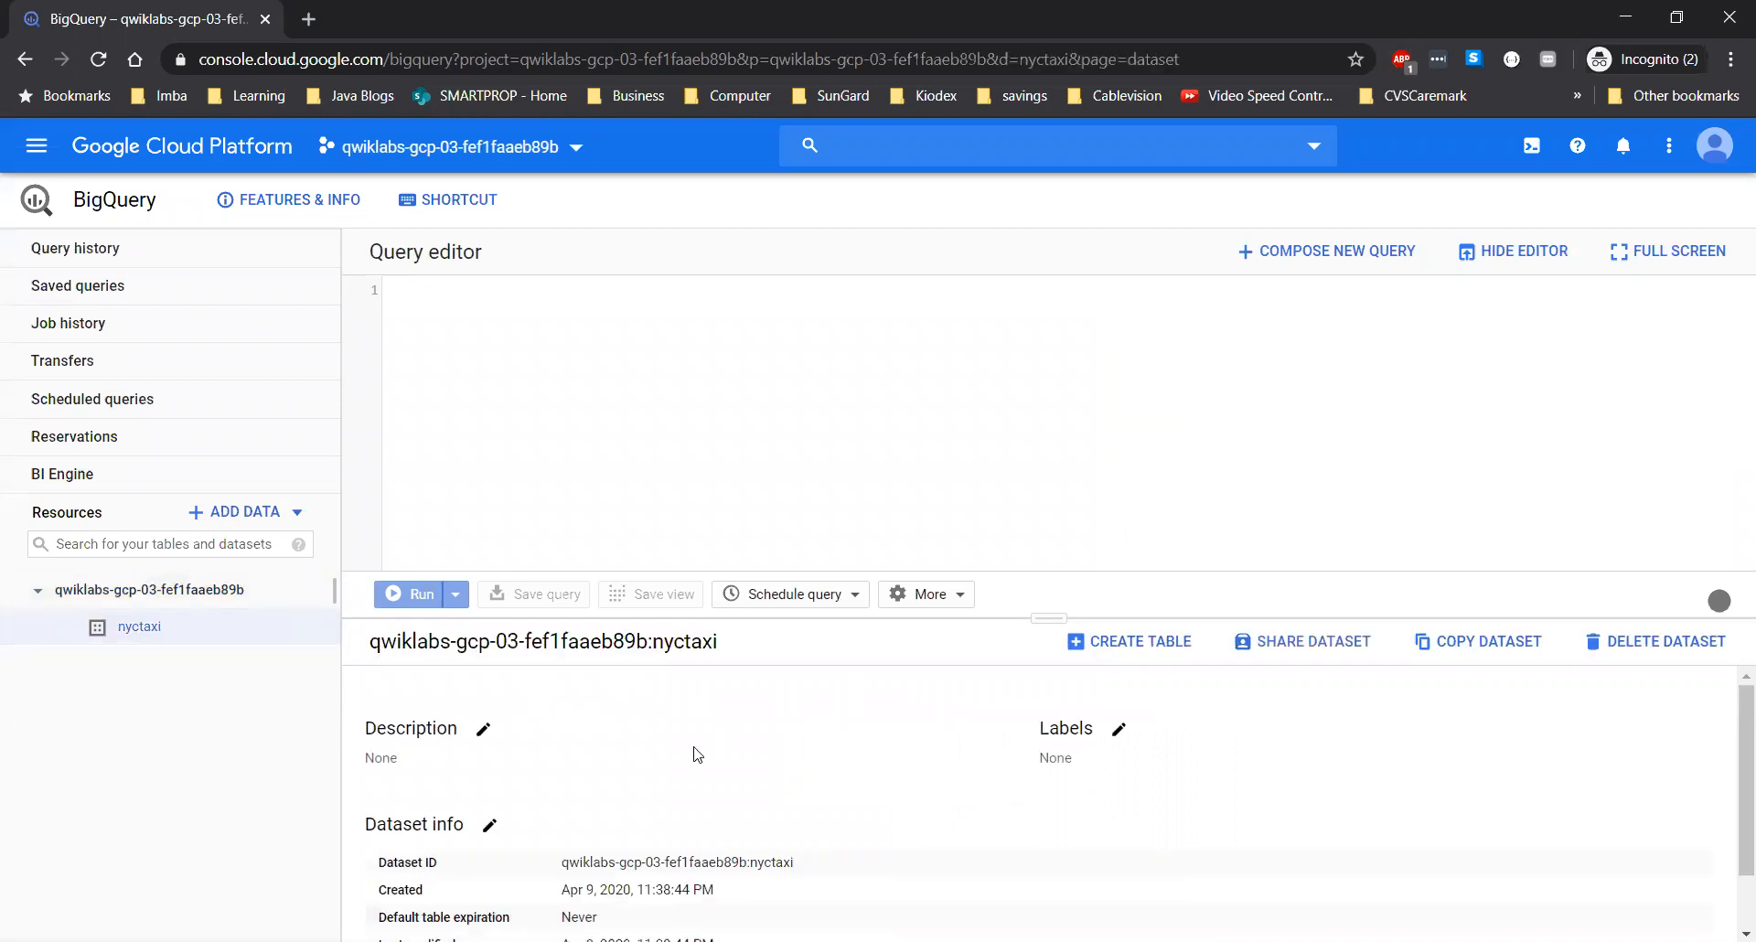
pyautogui.scroll(-1, 698, 755)
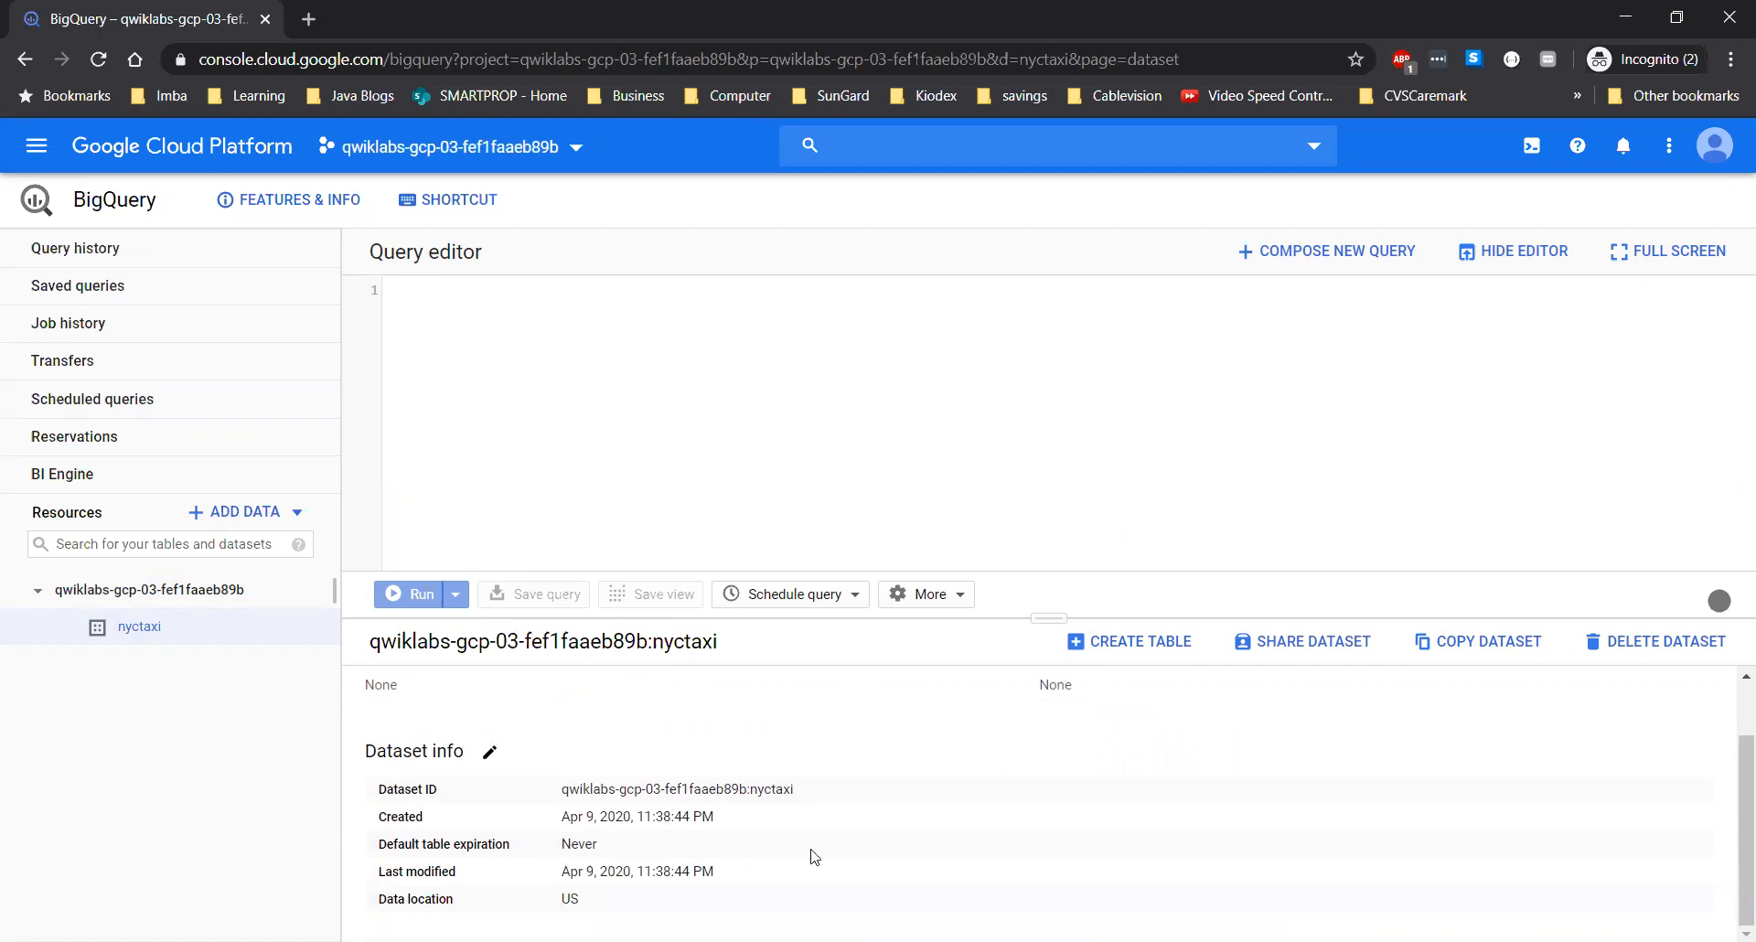
pyautogui.scroll(1, 727, 758)
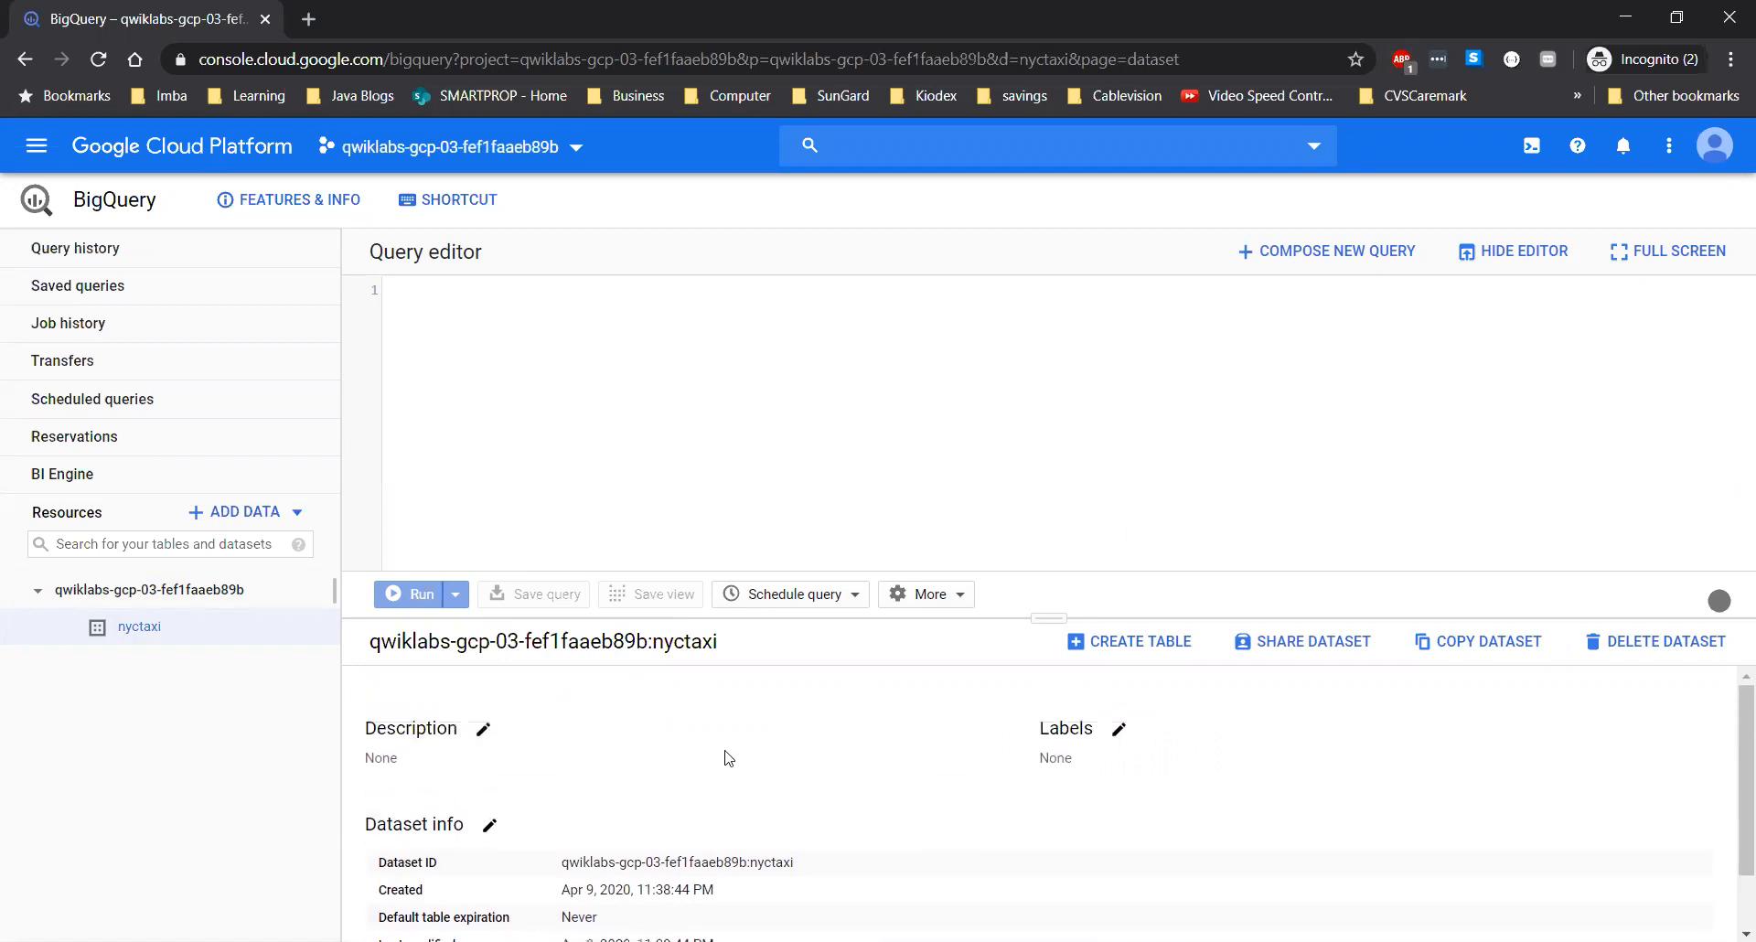
# Consult the Qwiklabs instructions for ingesting a new dataset from a CSV, then return to BigQuery
pyautogui.hotkey('alt', 'Tab')
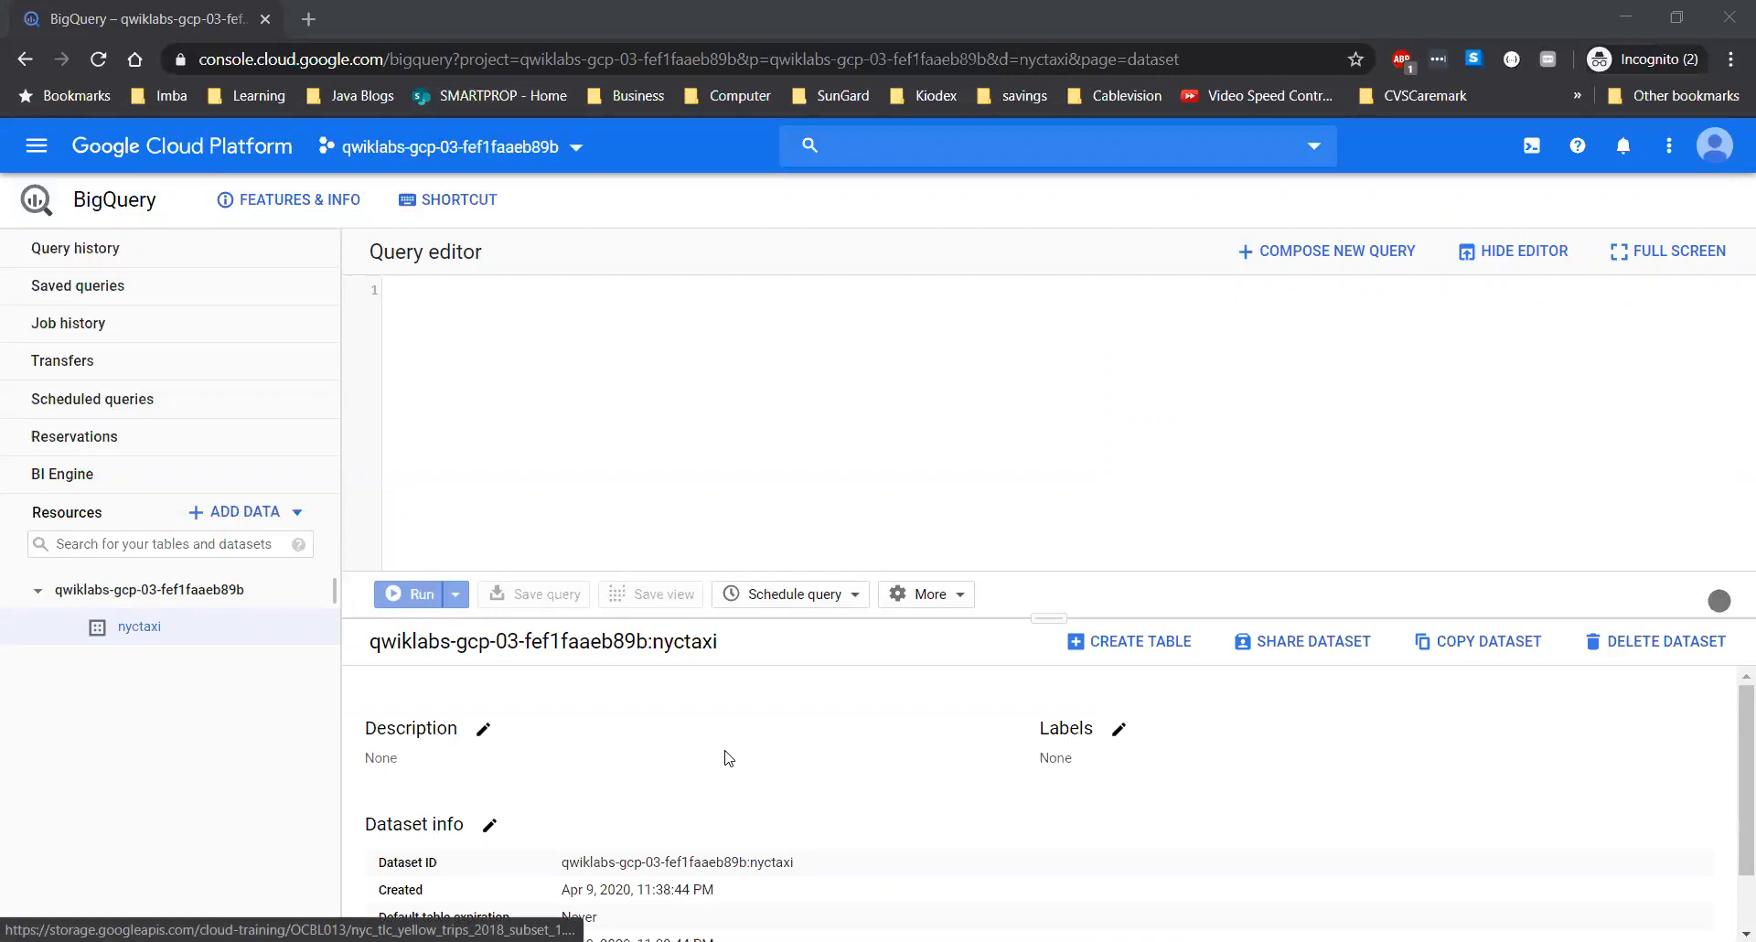
pyautogui.hotkey('alt', 'Tab')
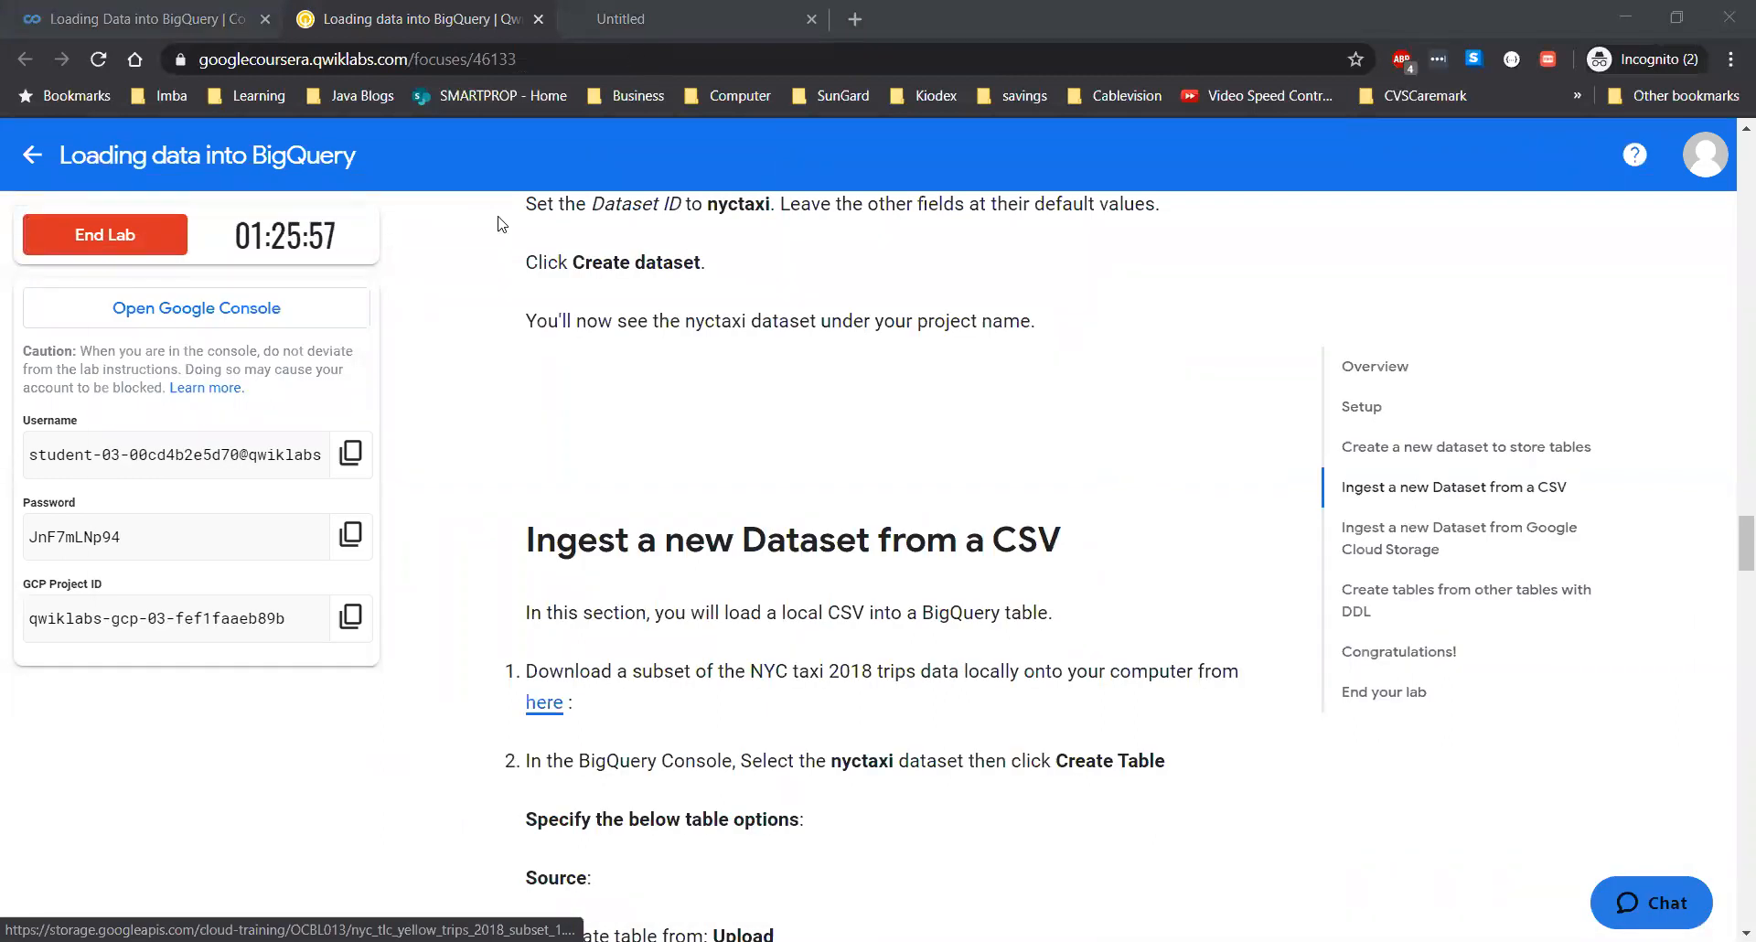
pyautogui.hotkey('alt', 'Tab')
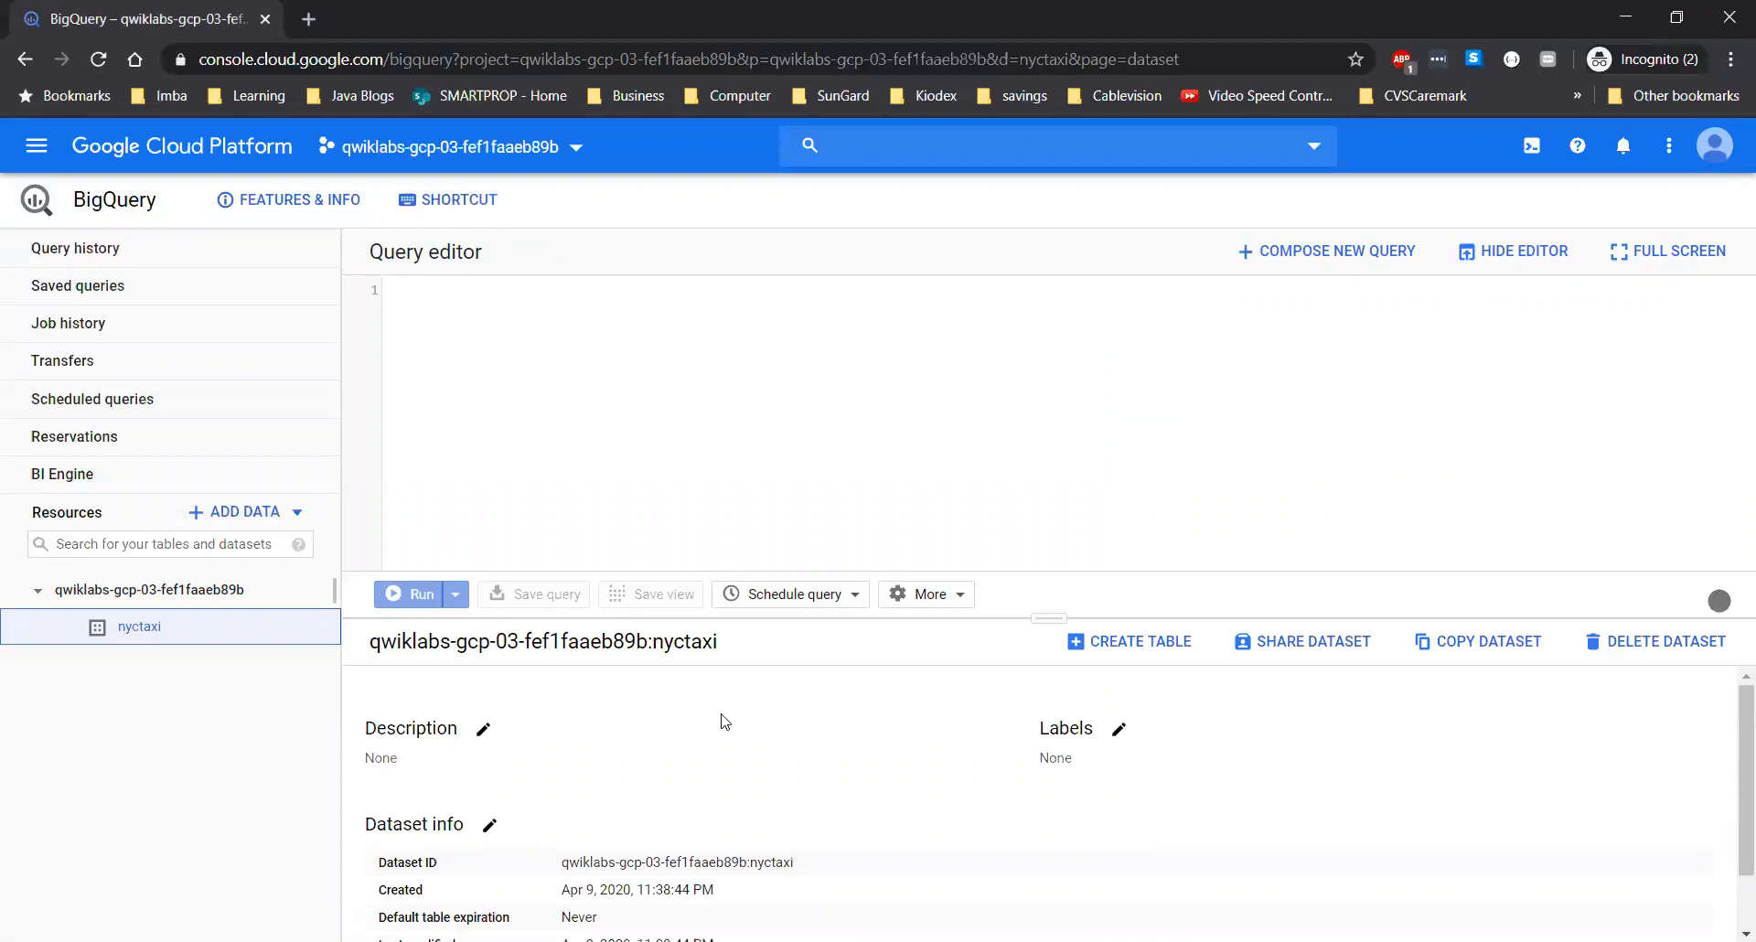
pyautogui.hotkey('alt', 'Tab')
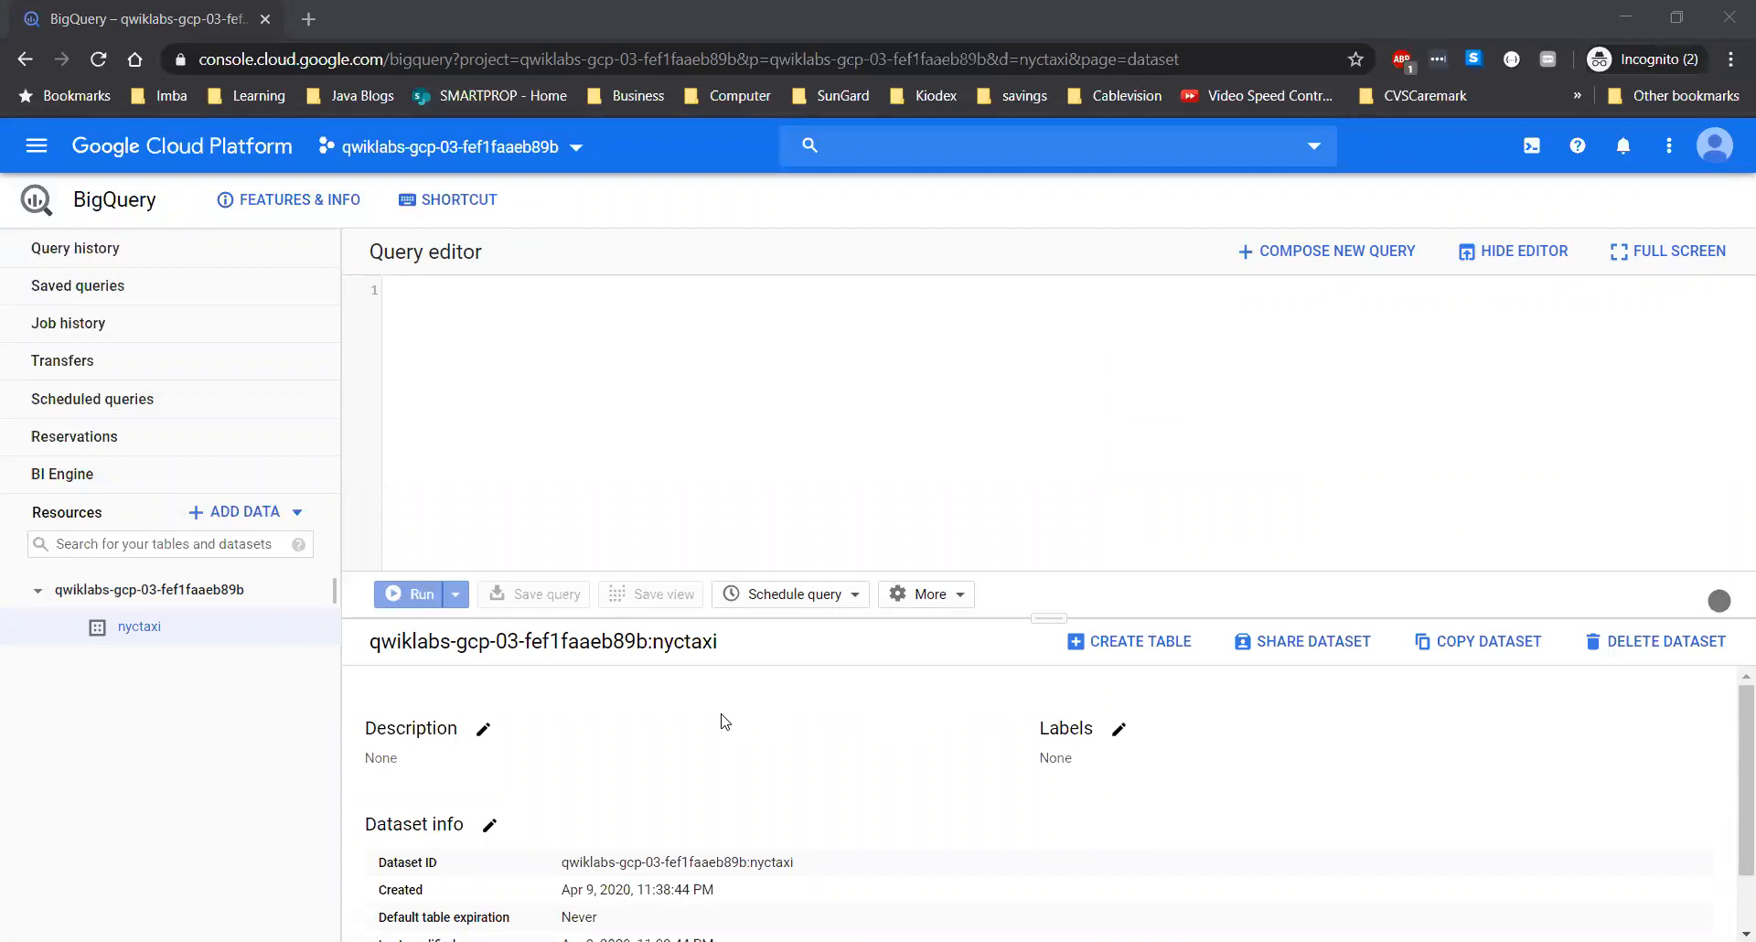
# Start a new table in the nyctaxi dataset with Upload as its source
pyautogui.click(174, 639)
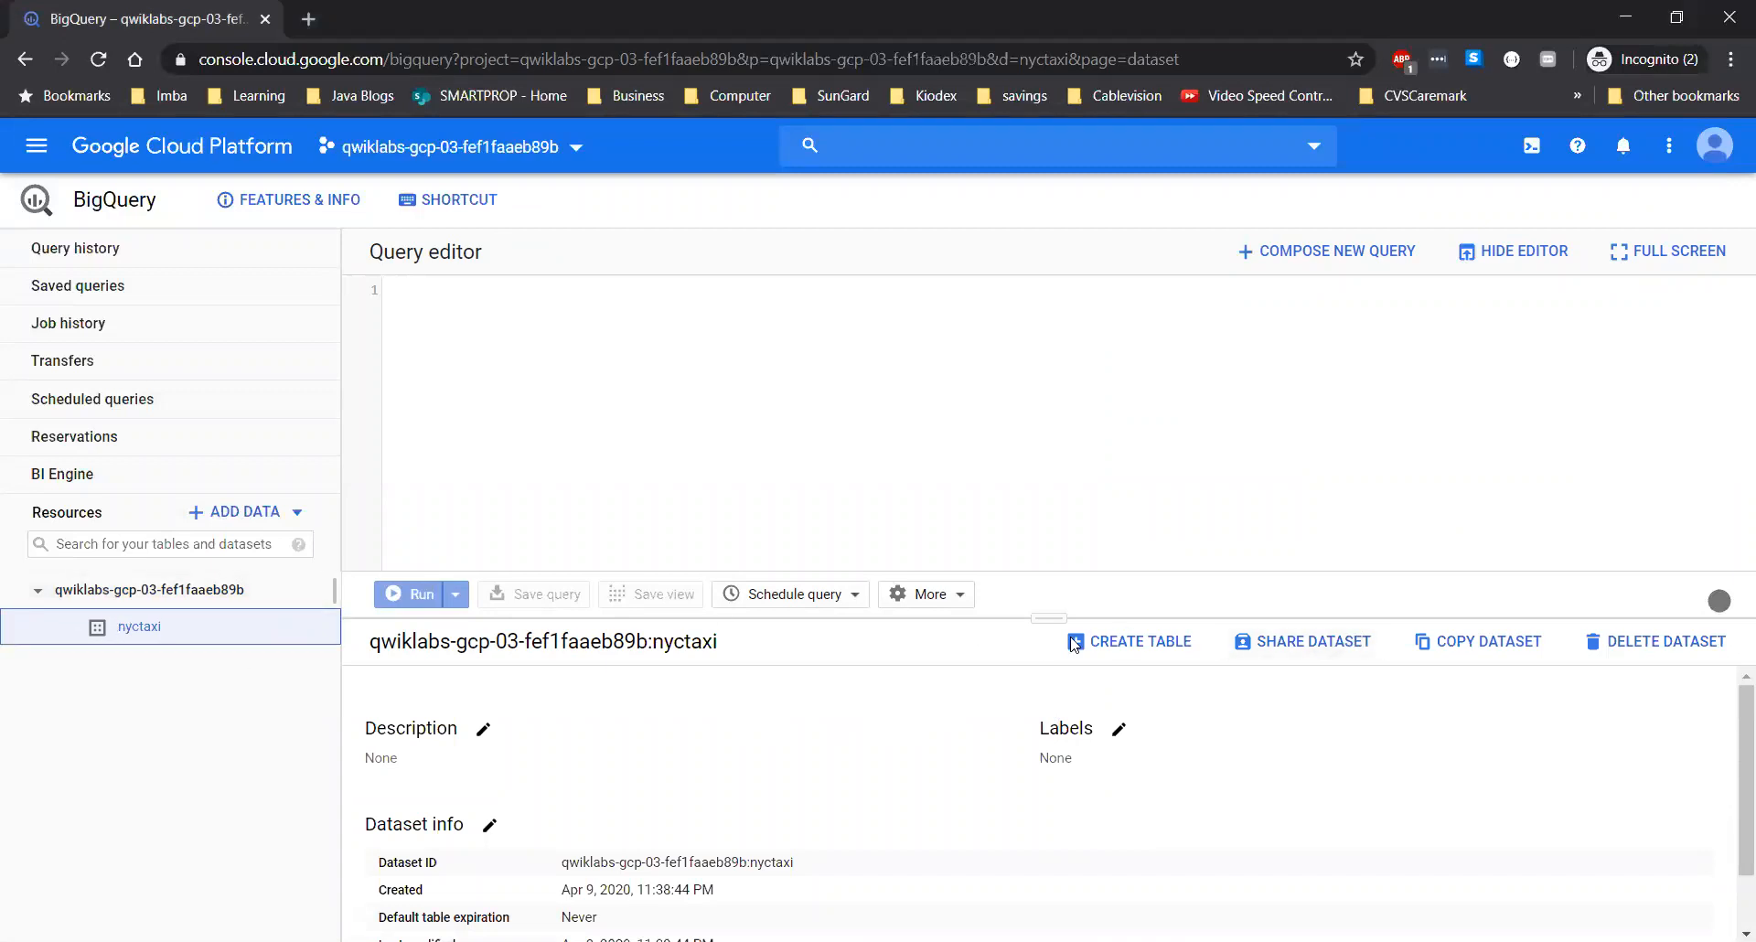
pyautogui.click(1106, 643)
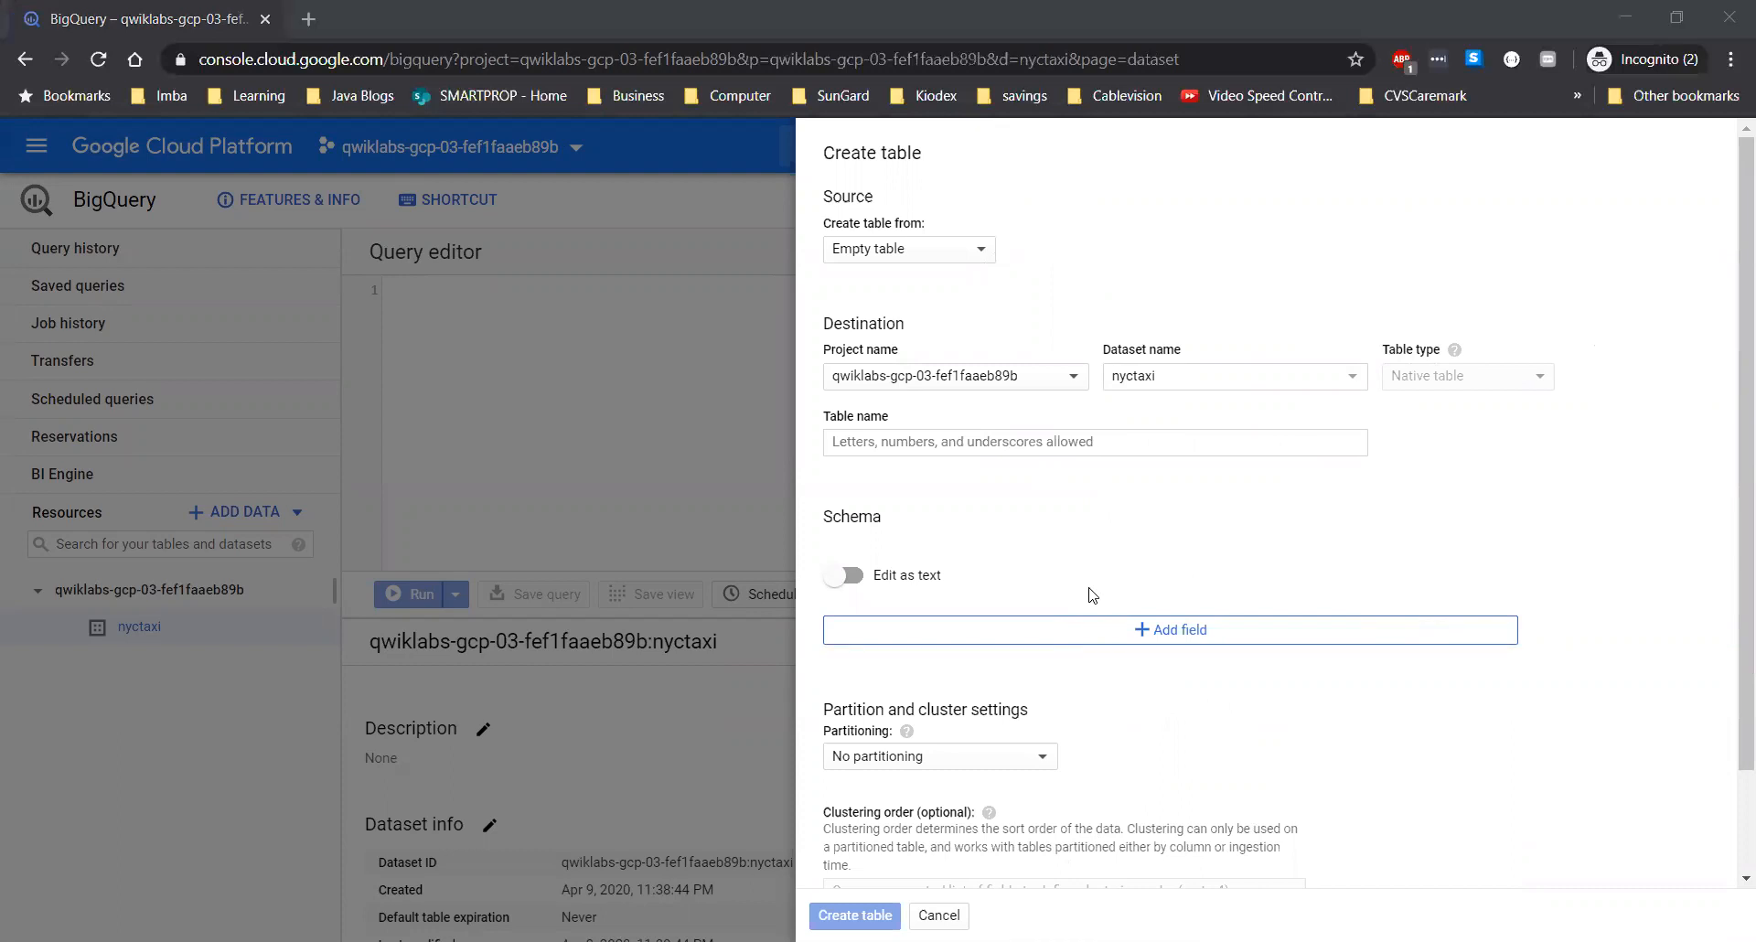
pyautogui.click(942, 249)
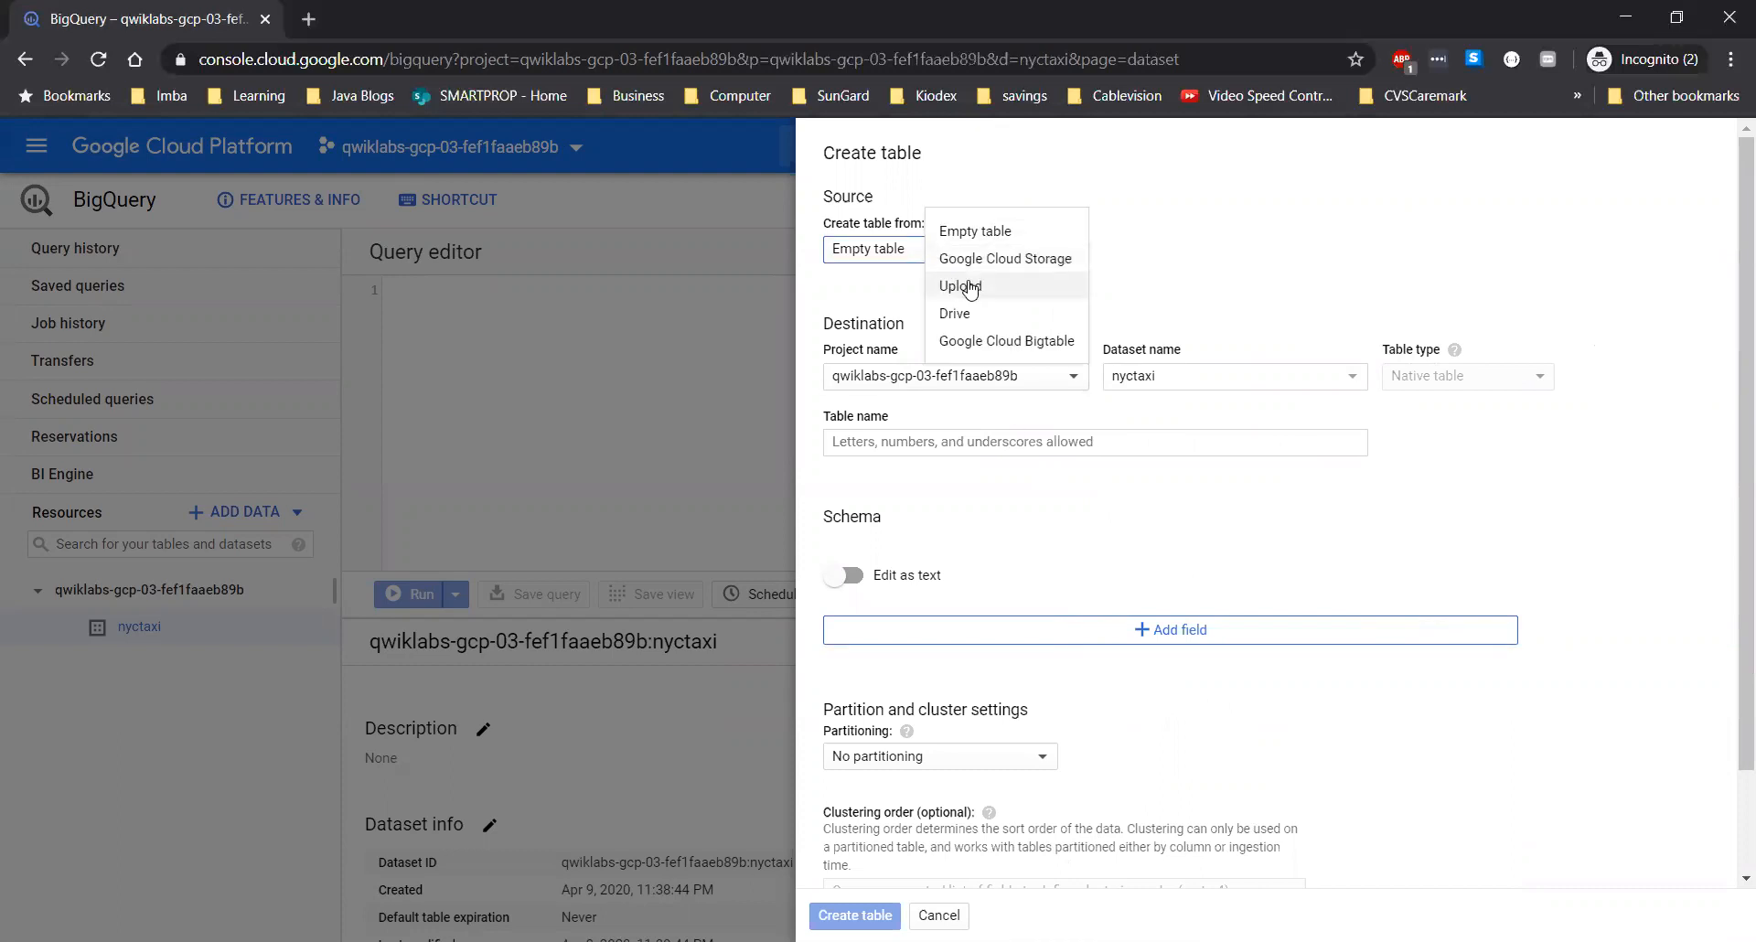
pyautogui.click(951, 282)
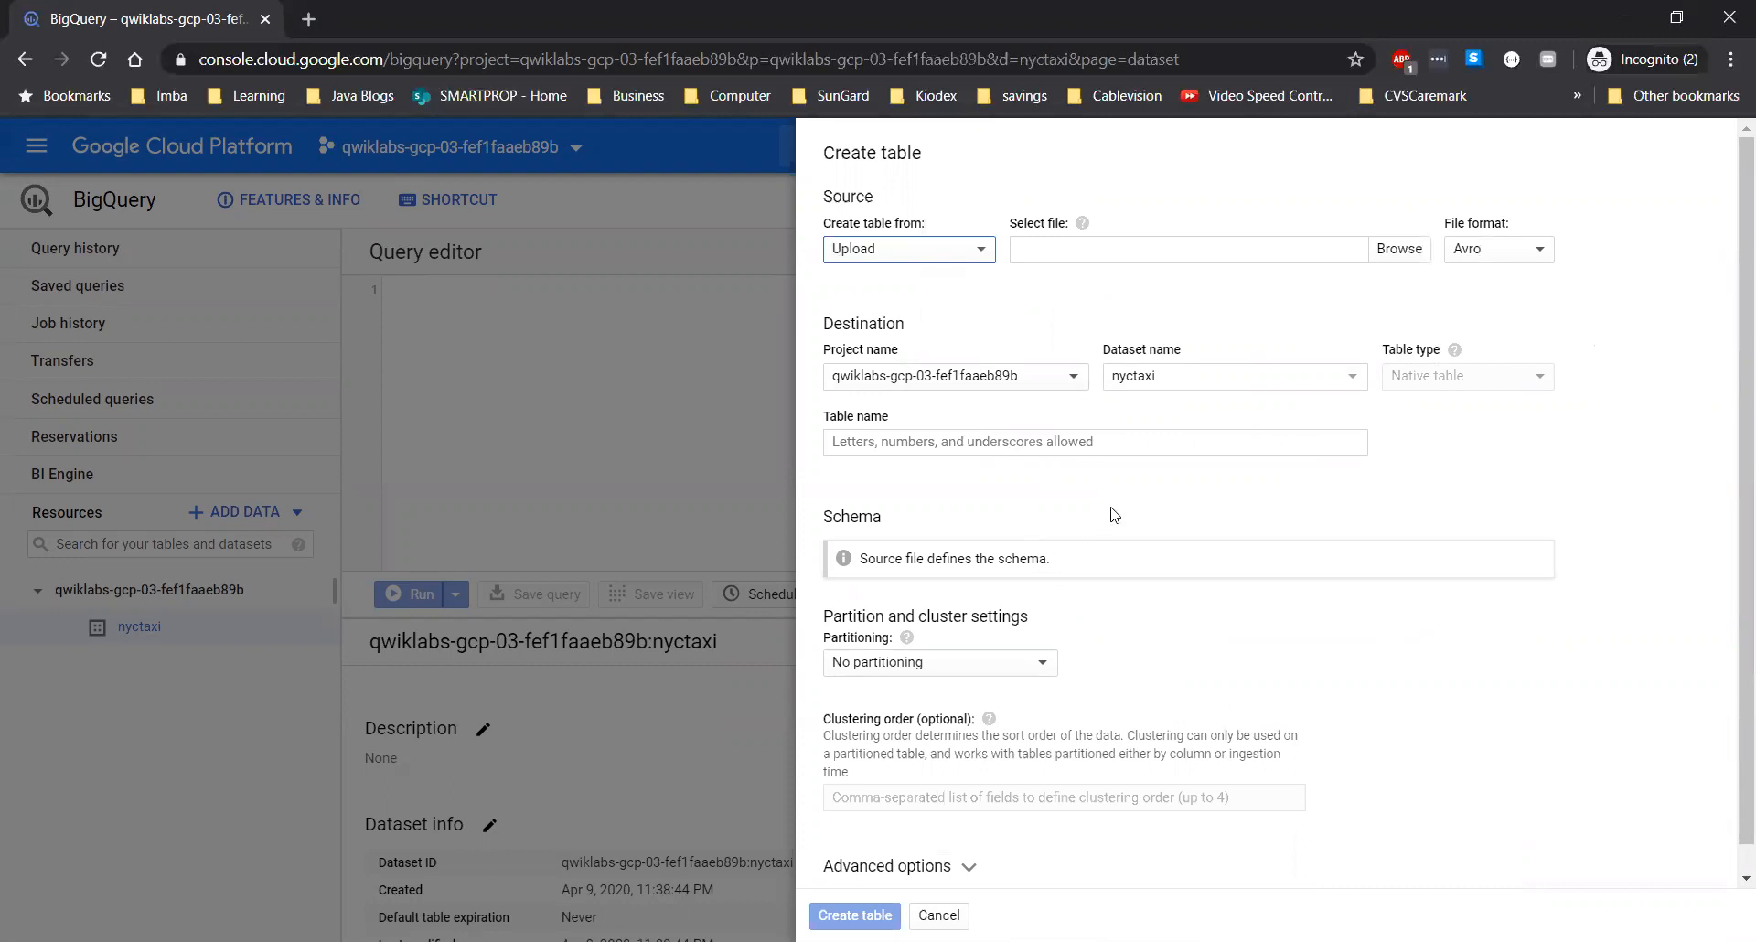
# Choose nyc_tlc_yellow_trips_2018_subset_1.csv from the Downloads folder as the upload file, with CSV as the file format
pyautogui.hotkey('alt', 'Tab')
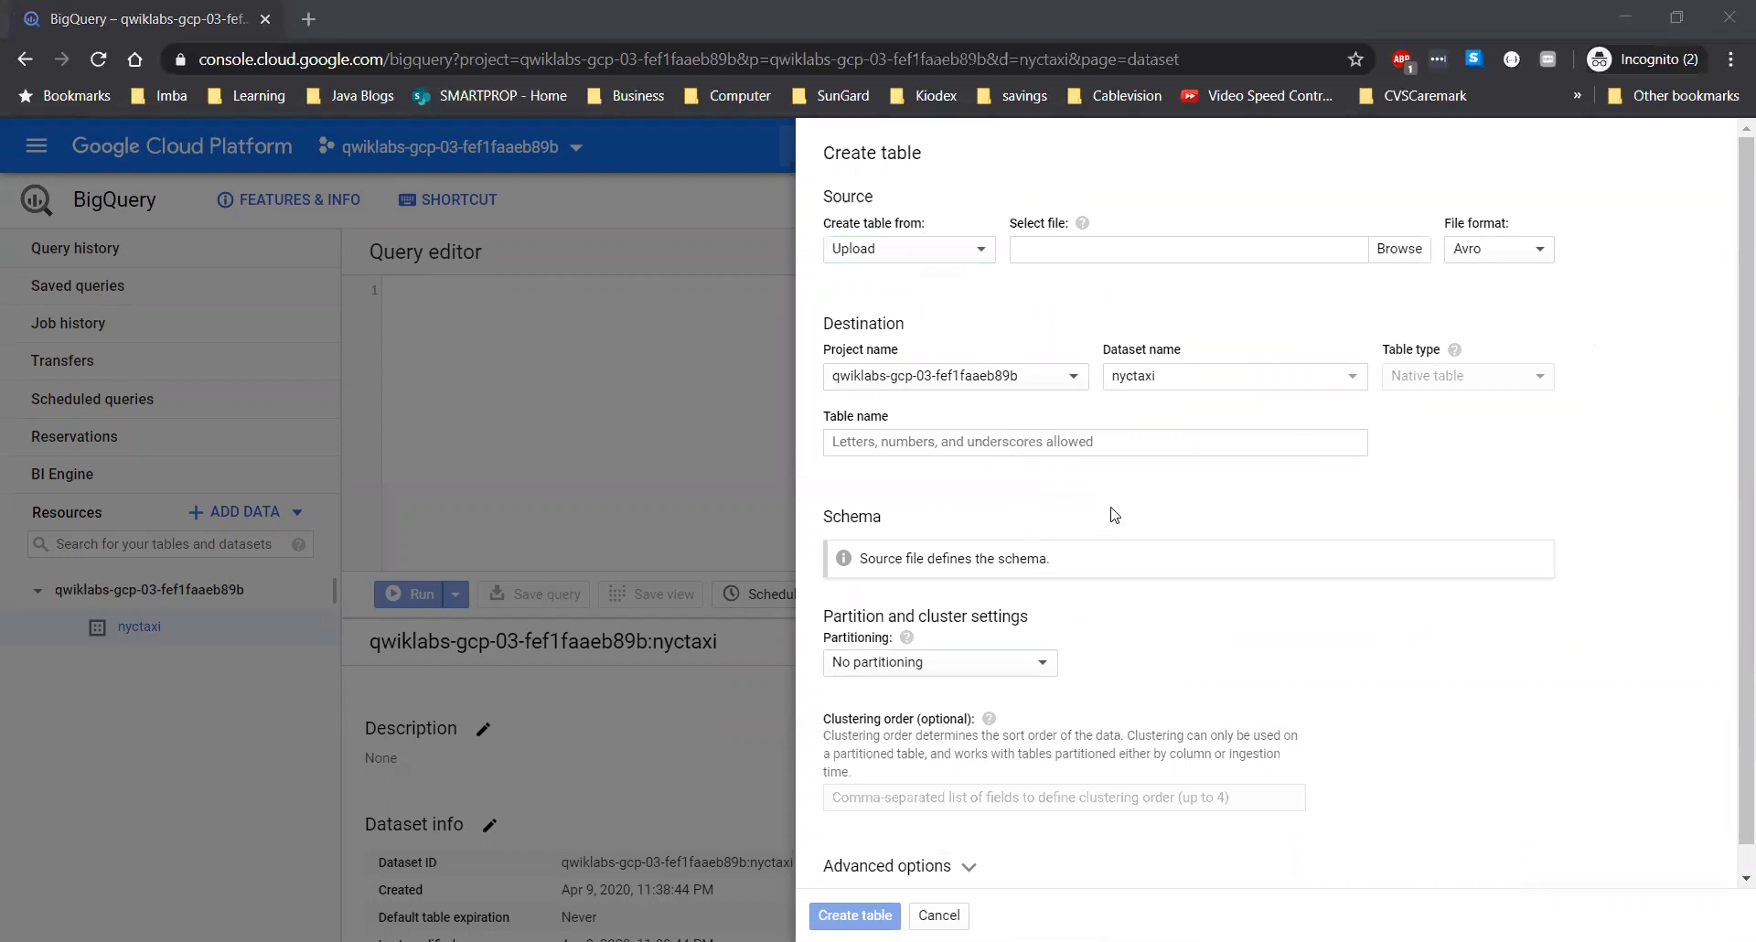
pyautogui.click(1270, 252)
pyautogui.click(1397, 253)
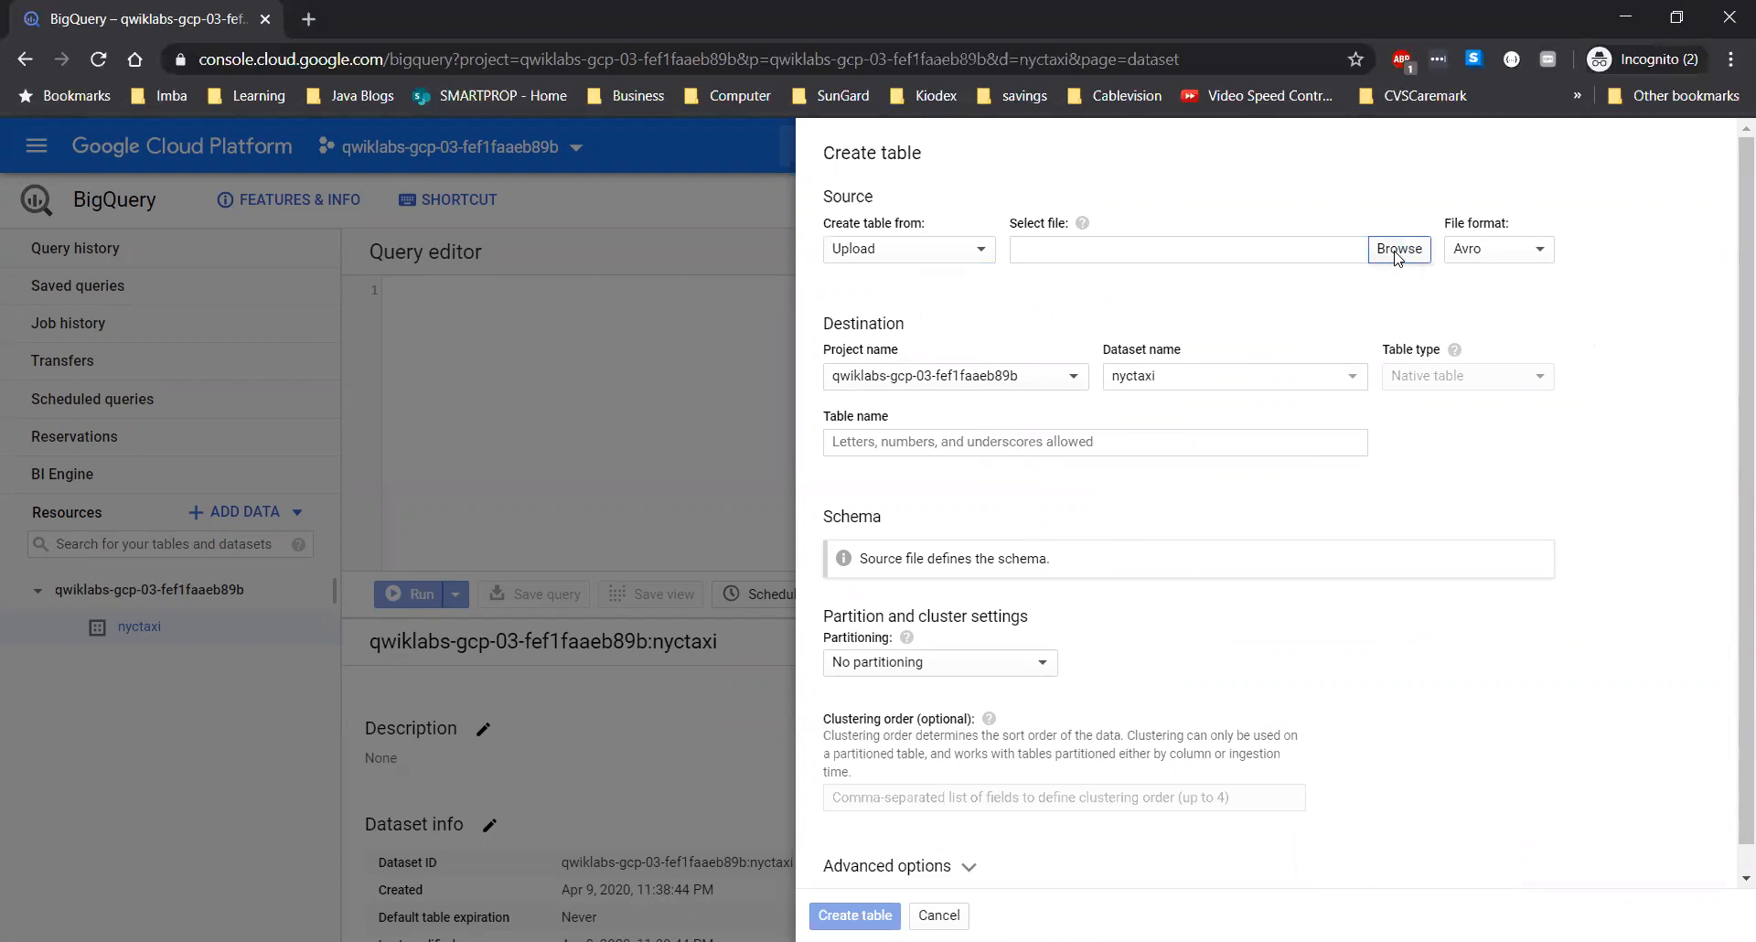
pyautogui.click(181, 442)
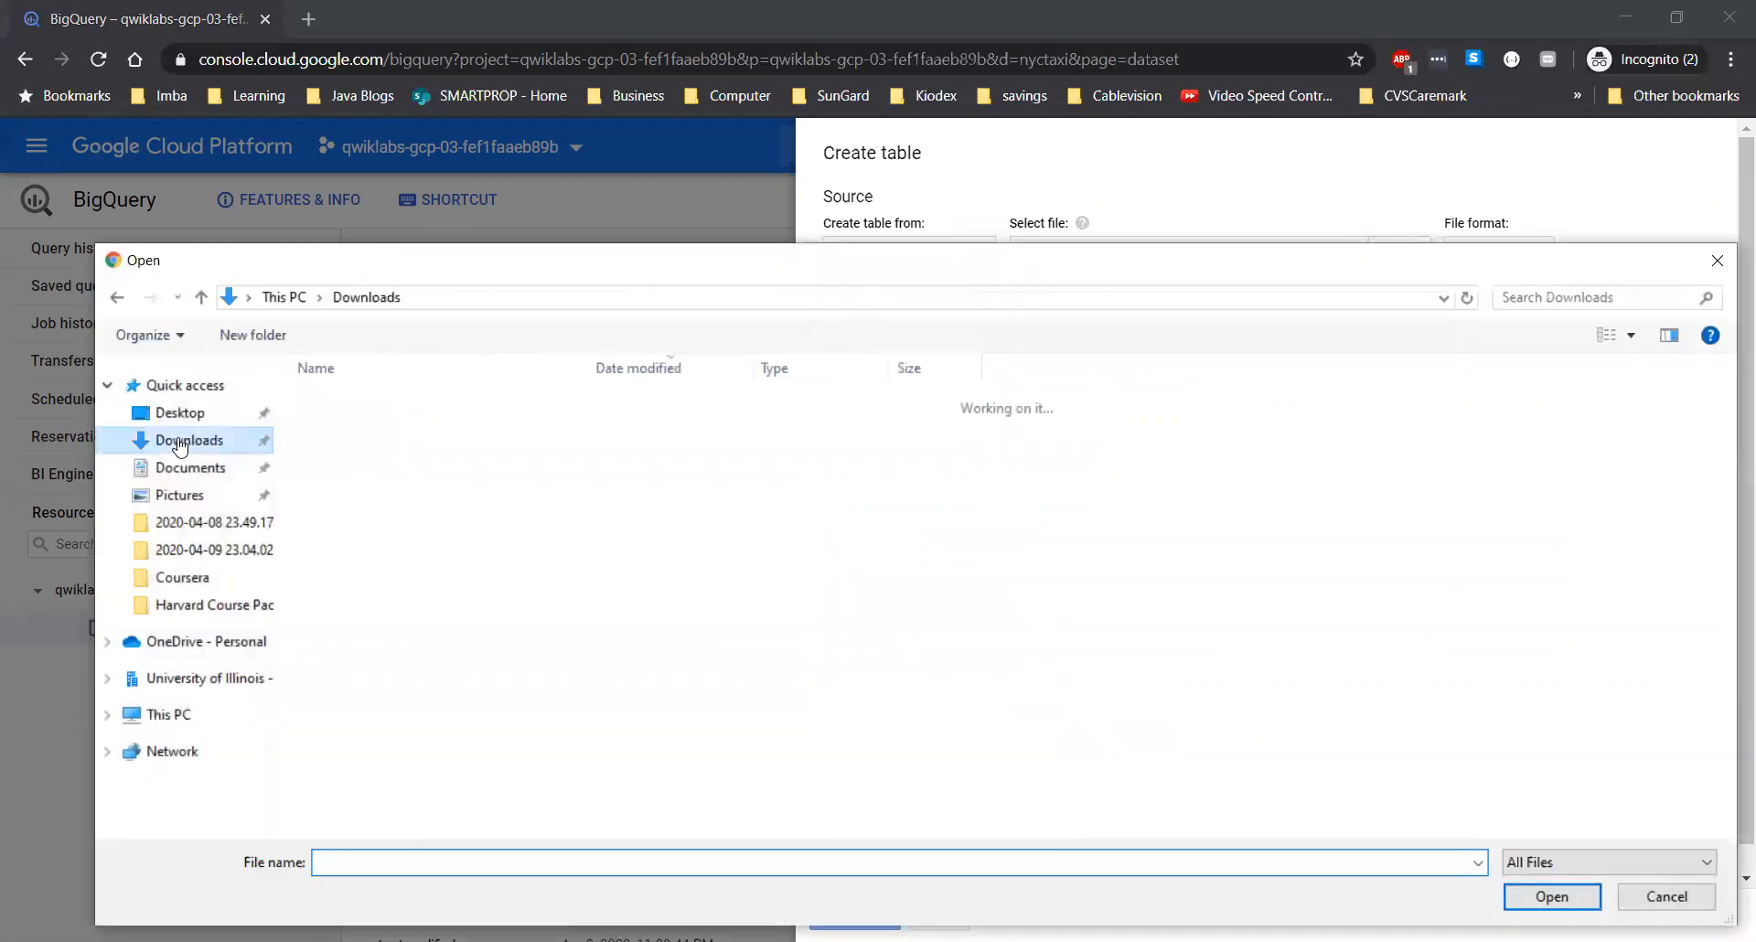
pyautogui.click(373, 433)
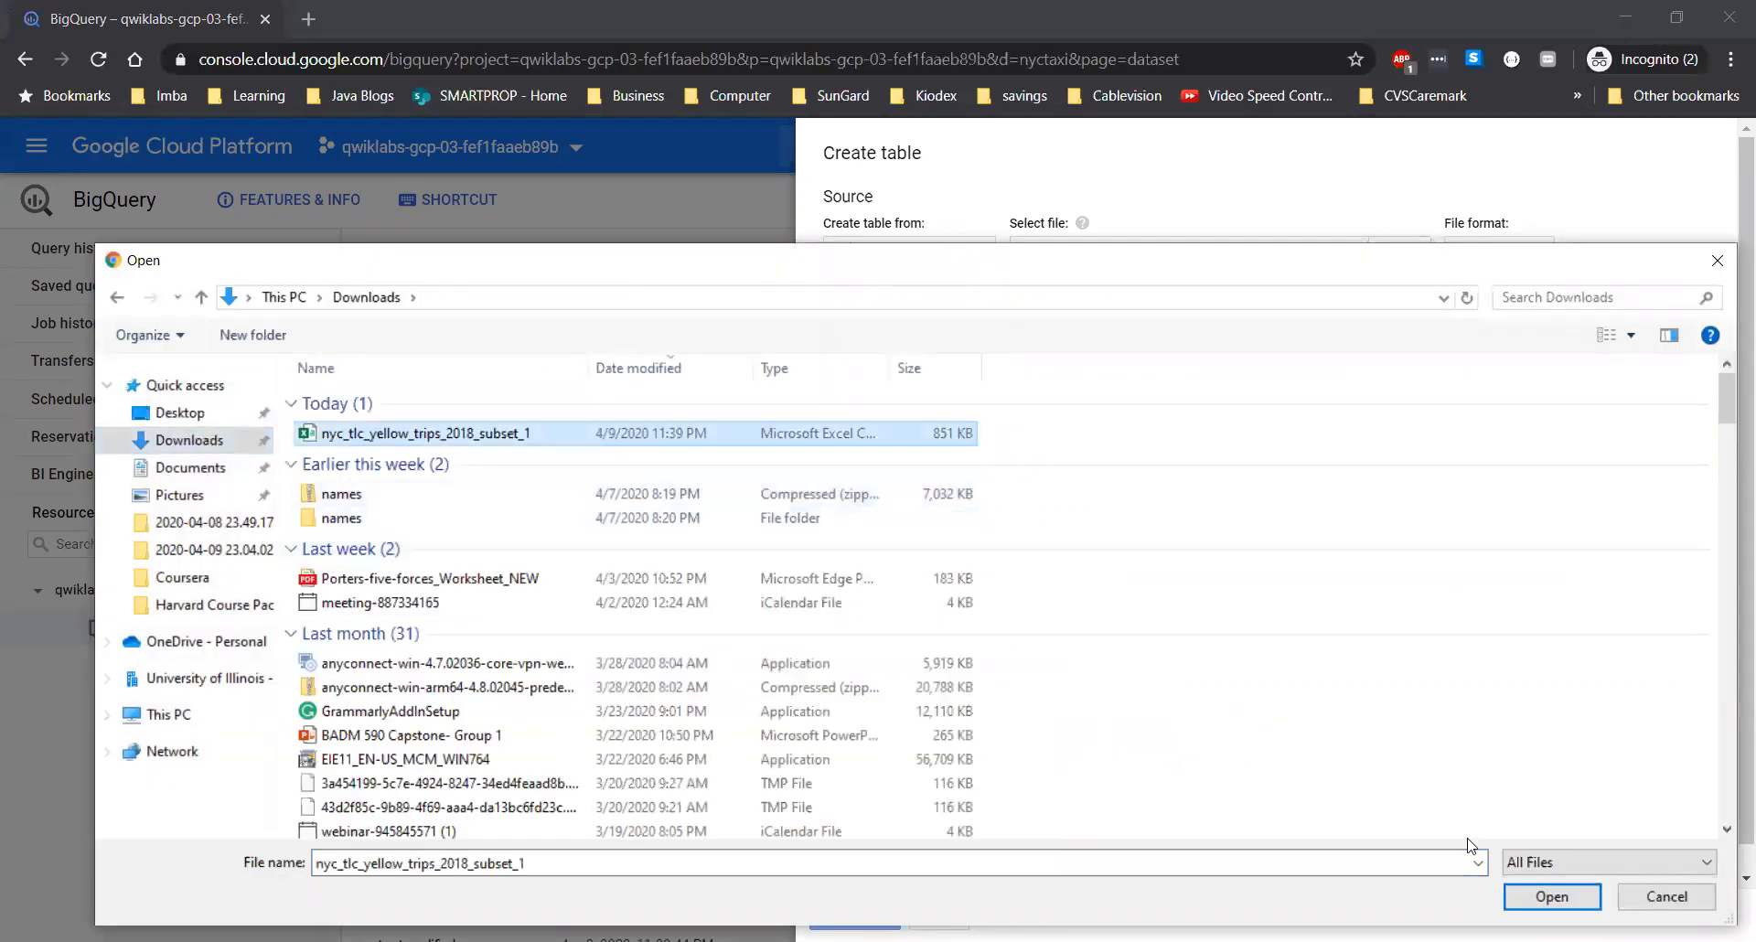
pyautogui.click(1548, 897)
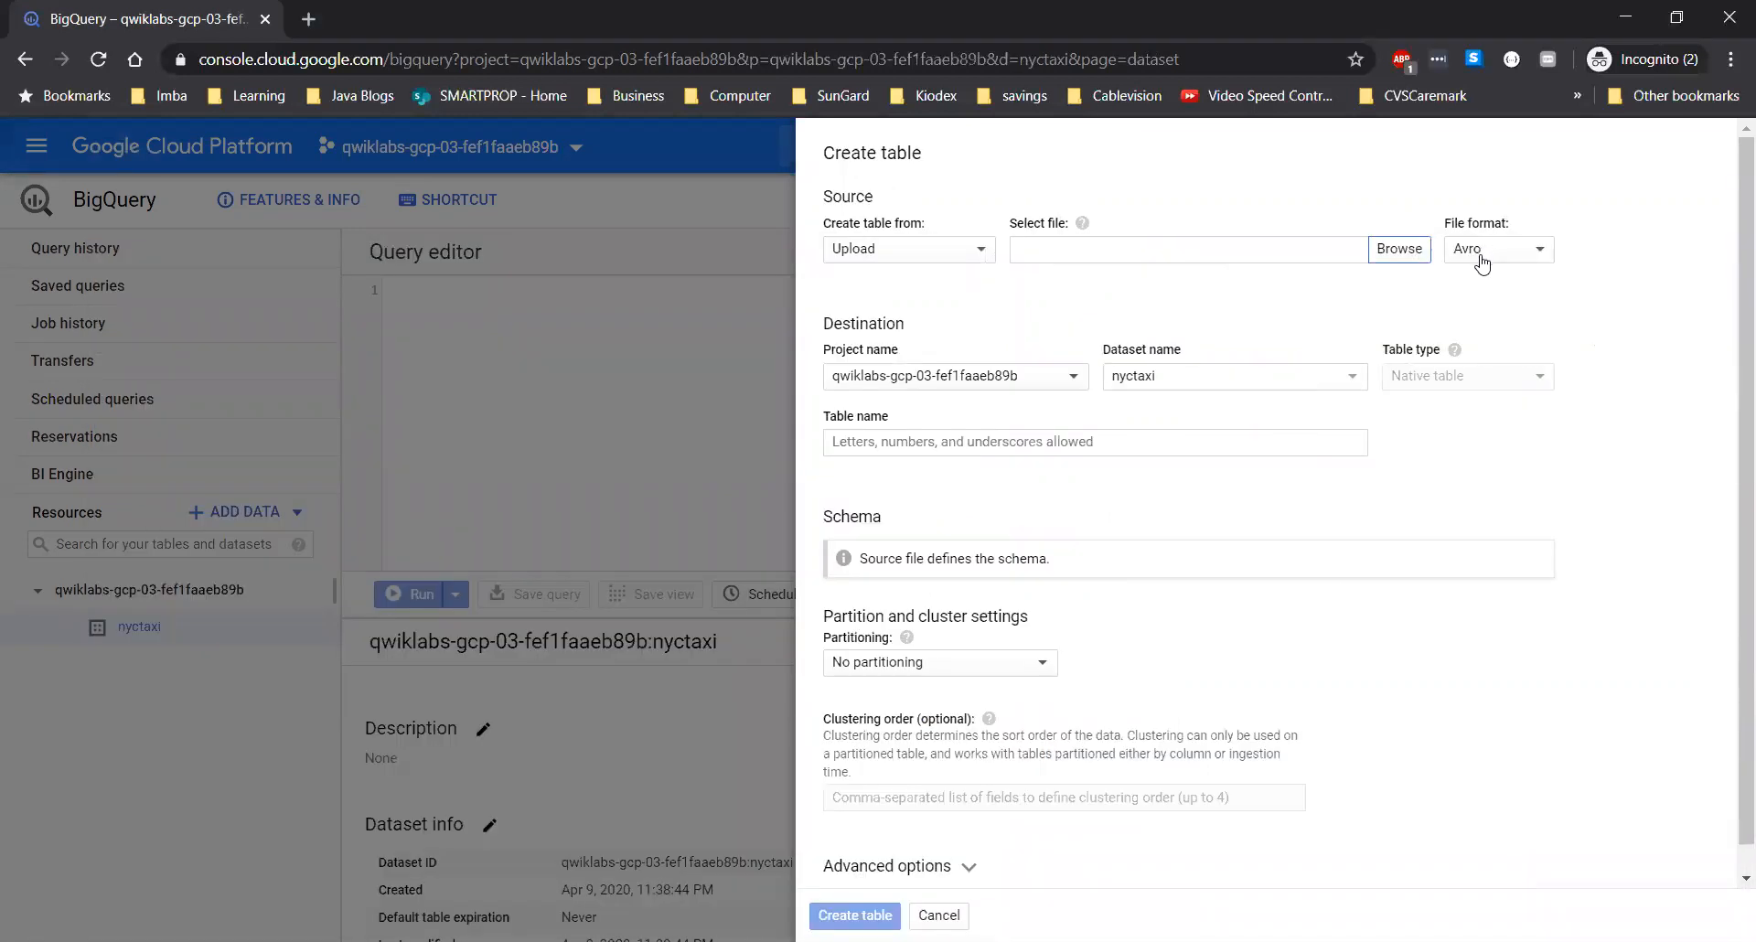
pyautogui.click(1481, 252)
pyautogui.click(1552, 245)
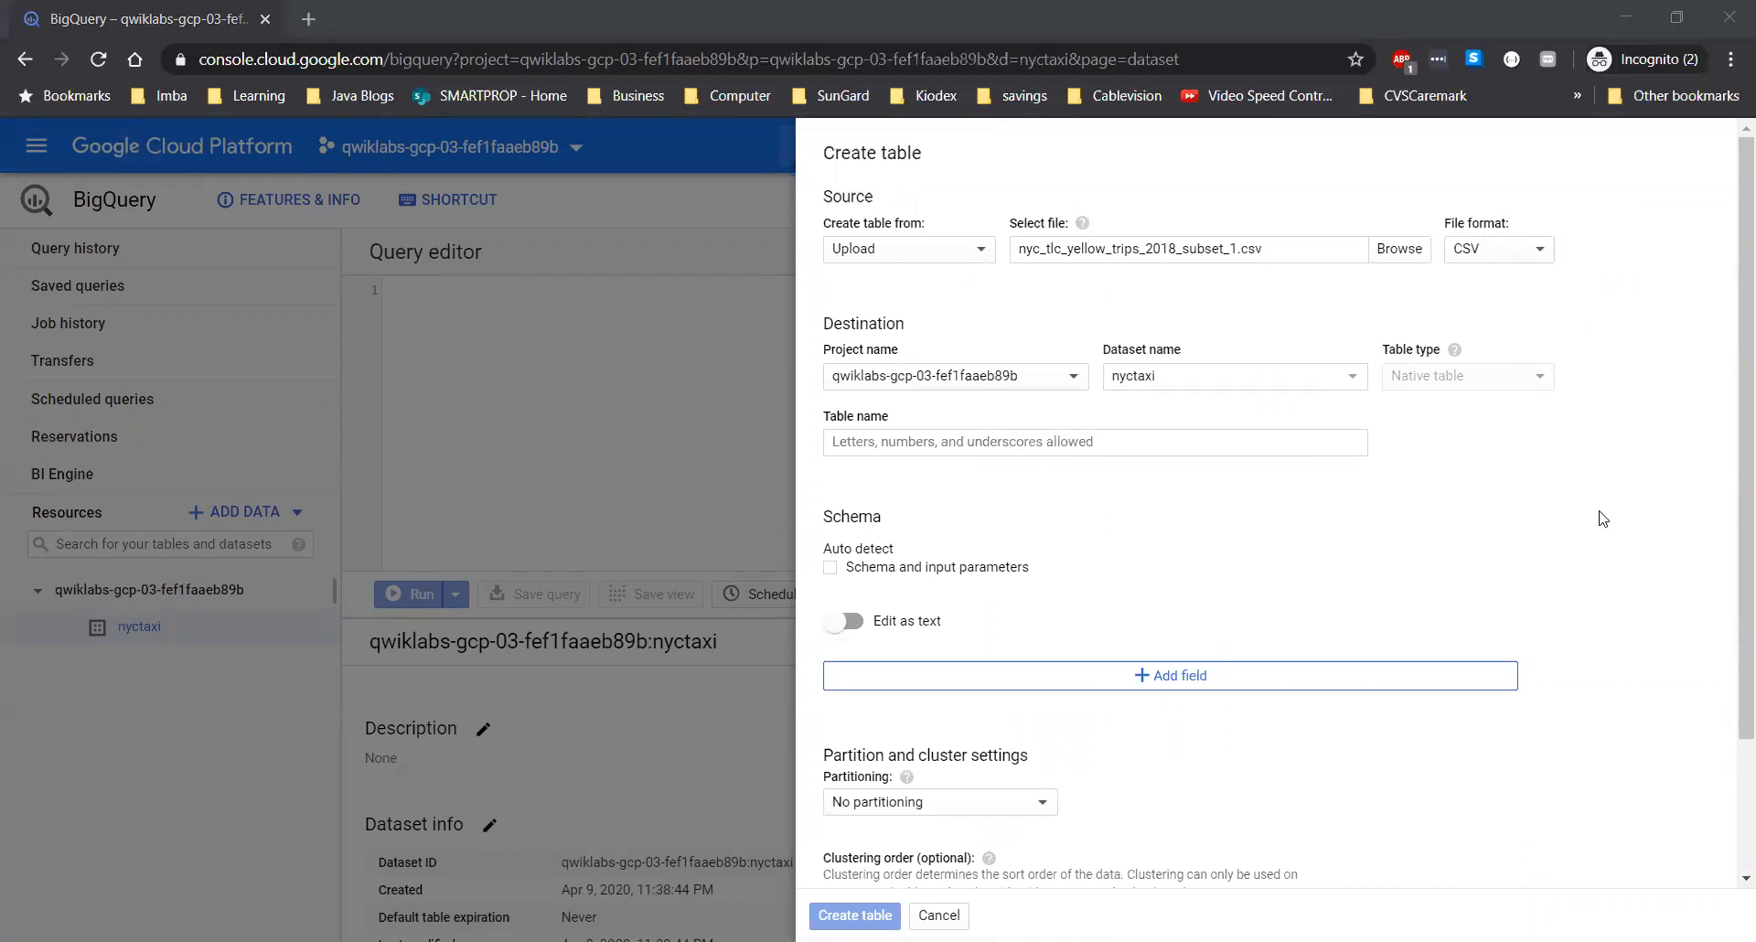
# Name the table 2018trips and enable automatic detection of the schema and input parameters
pyautogui.click(891, 435)
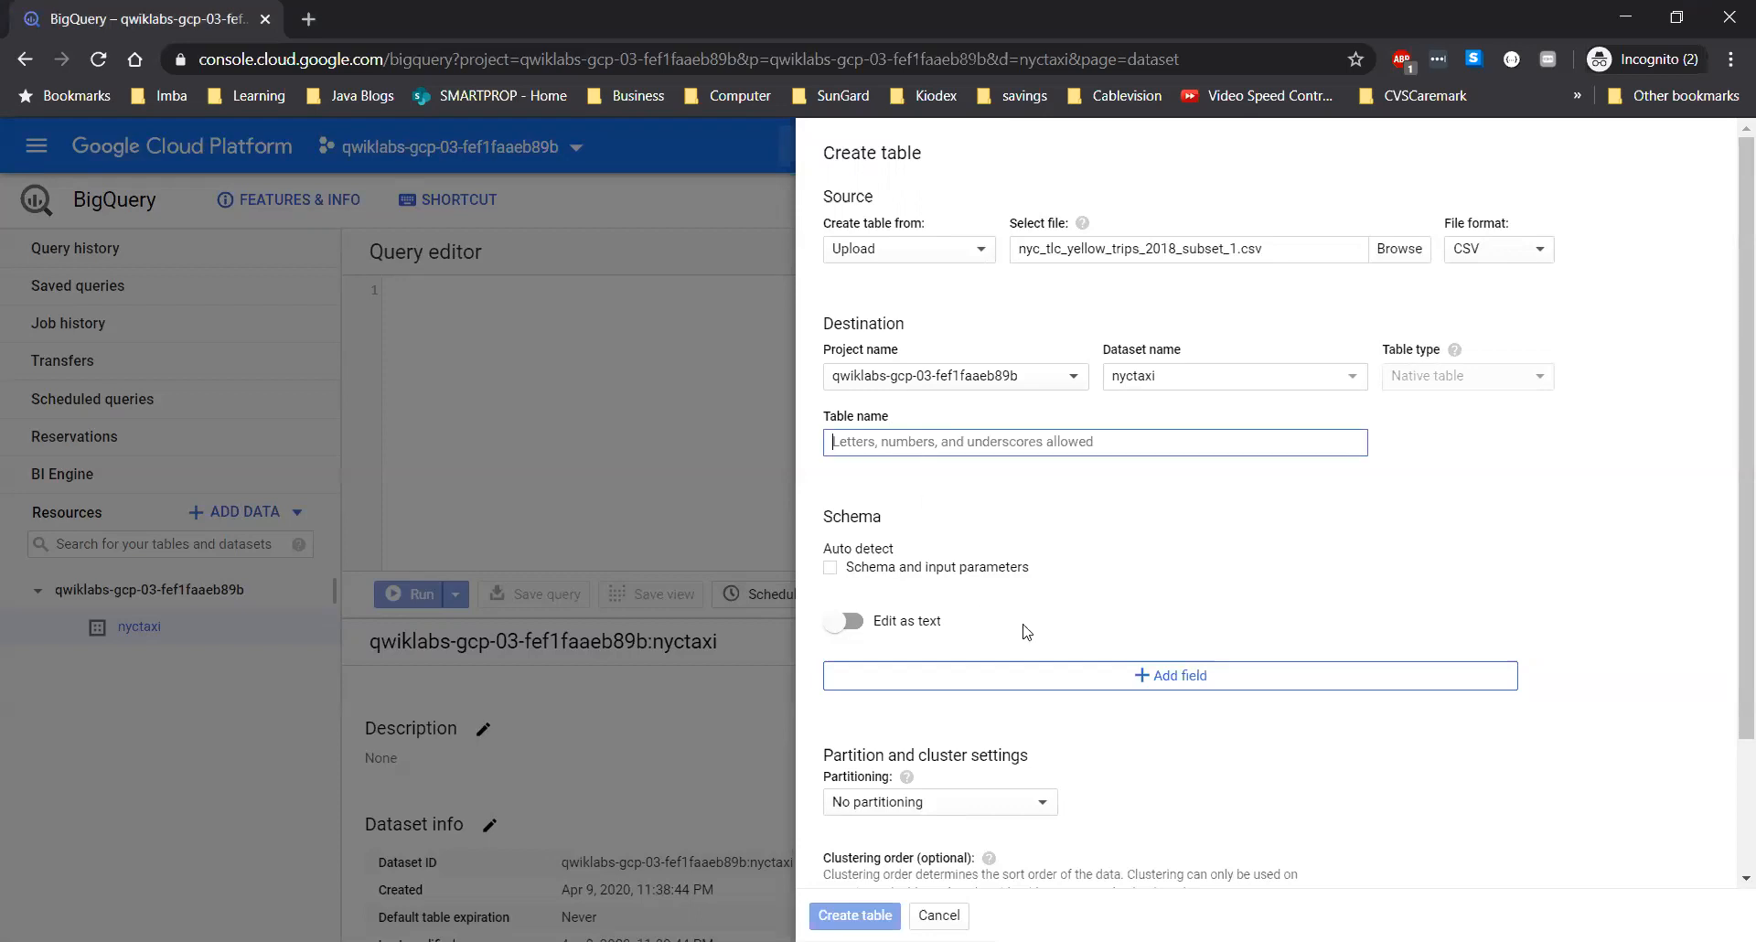
pyautogui.write('2018')
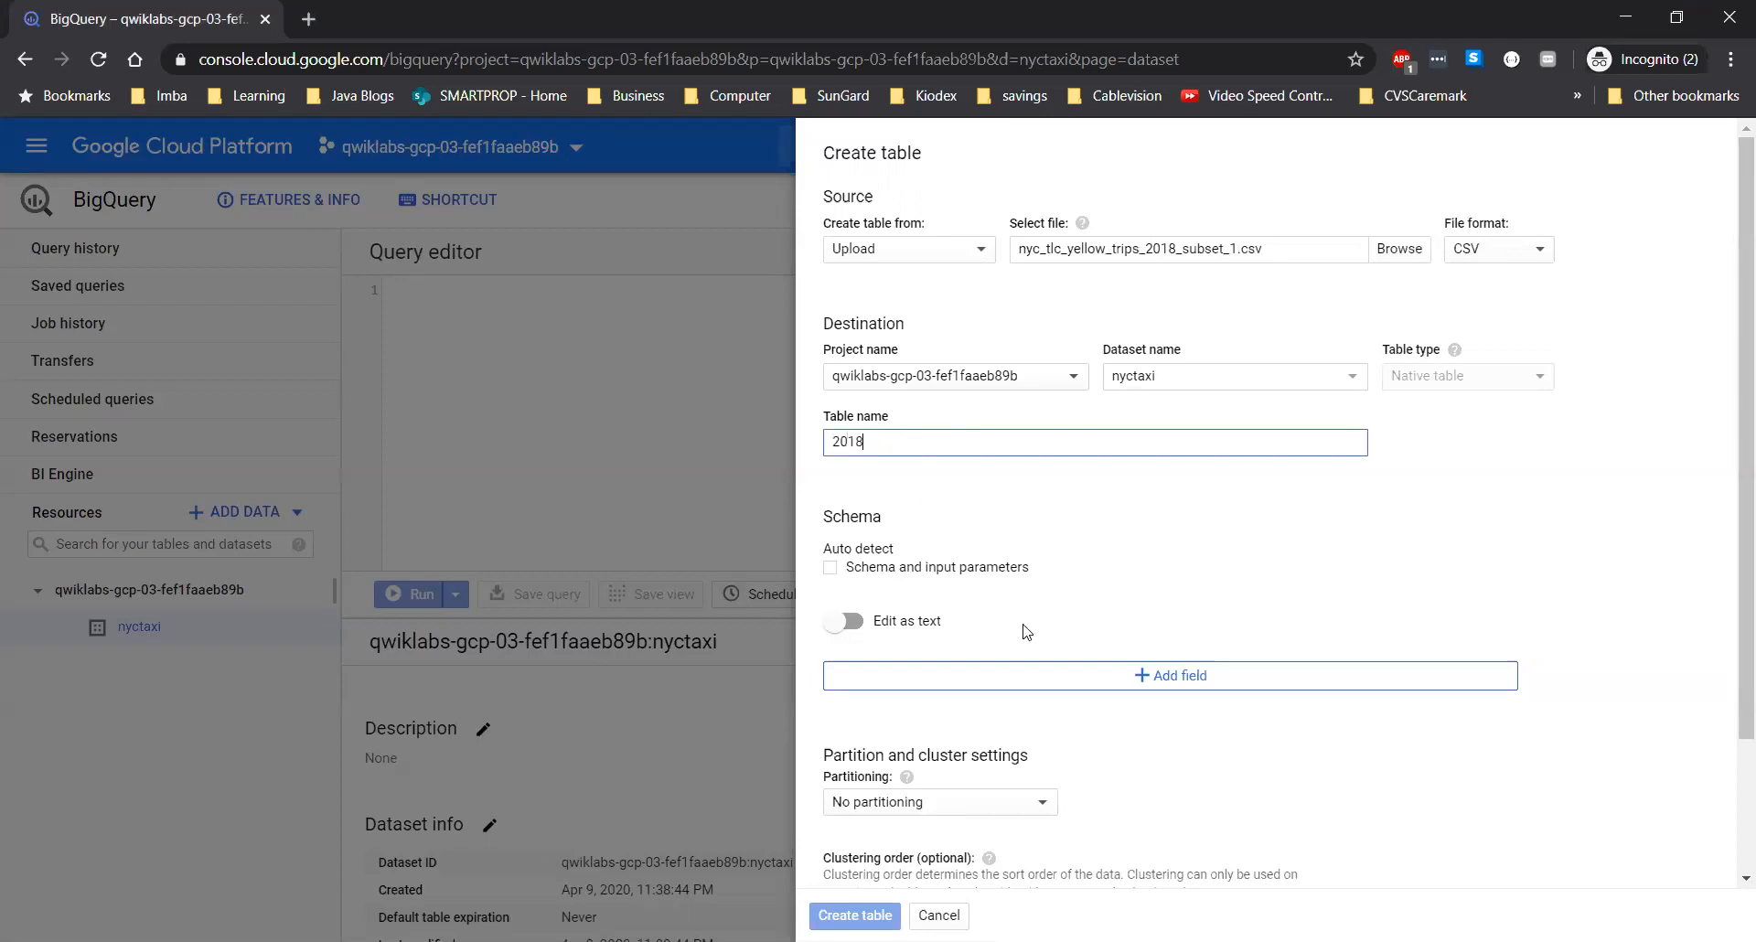
pyautogui.write('trips')
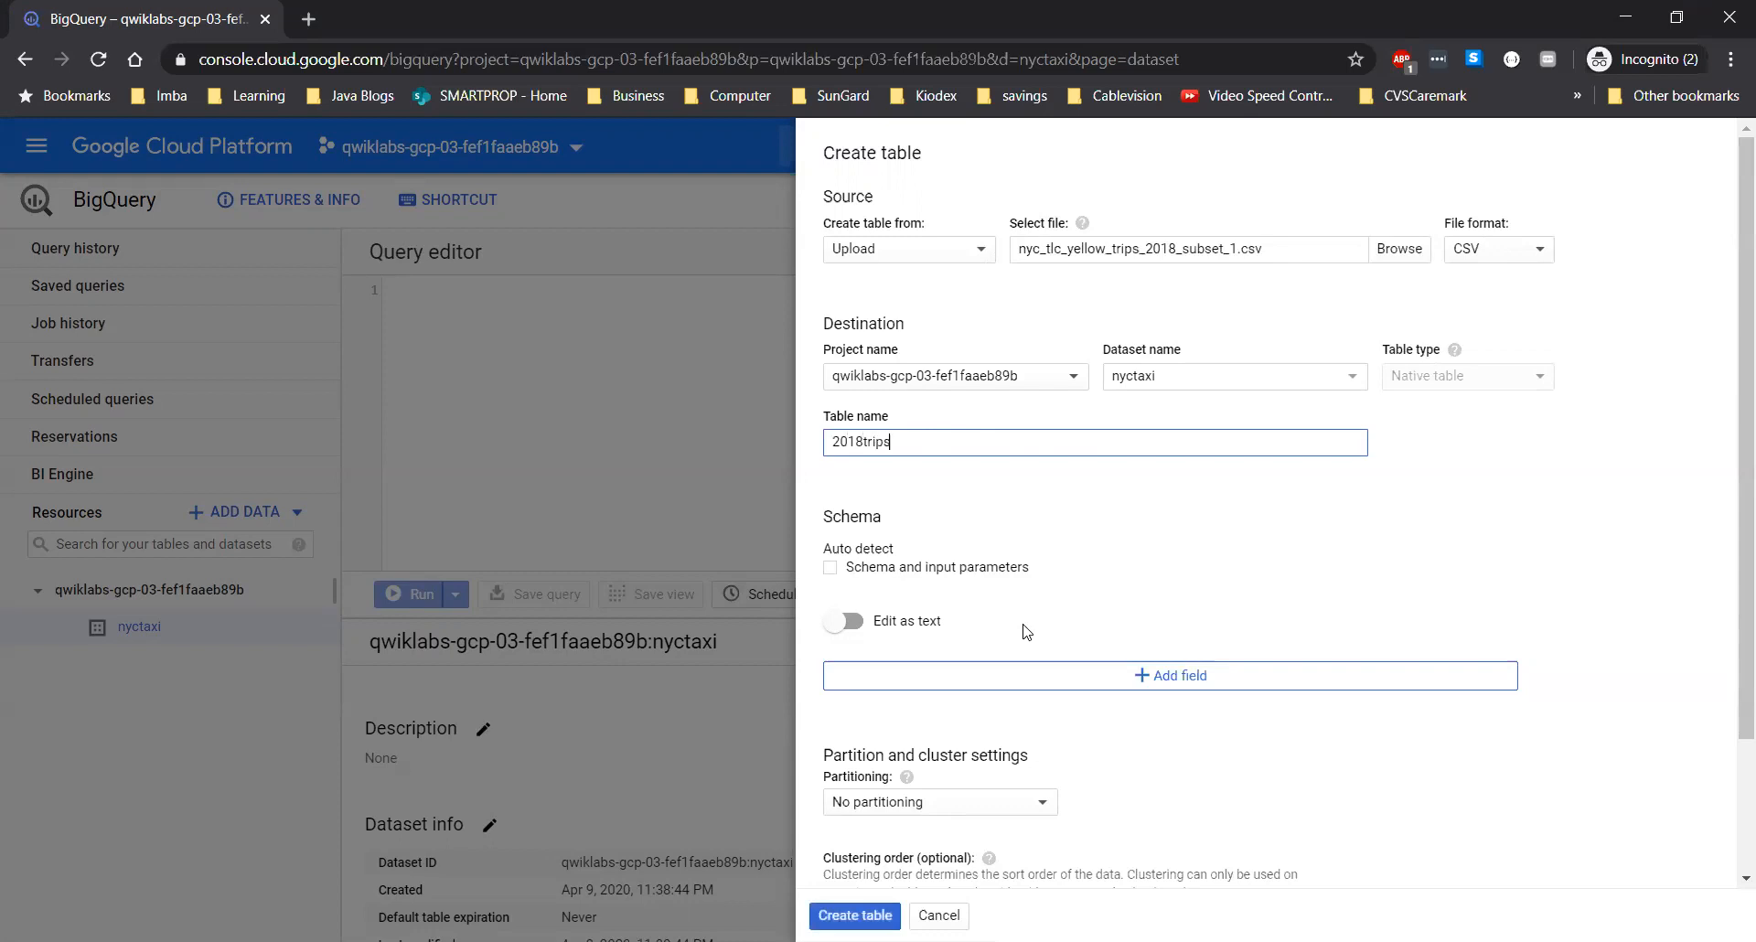
pyautogui.hotkey('alt', 'Tab')
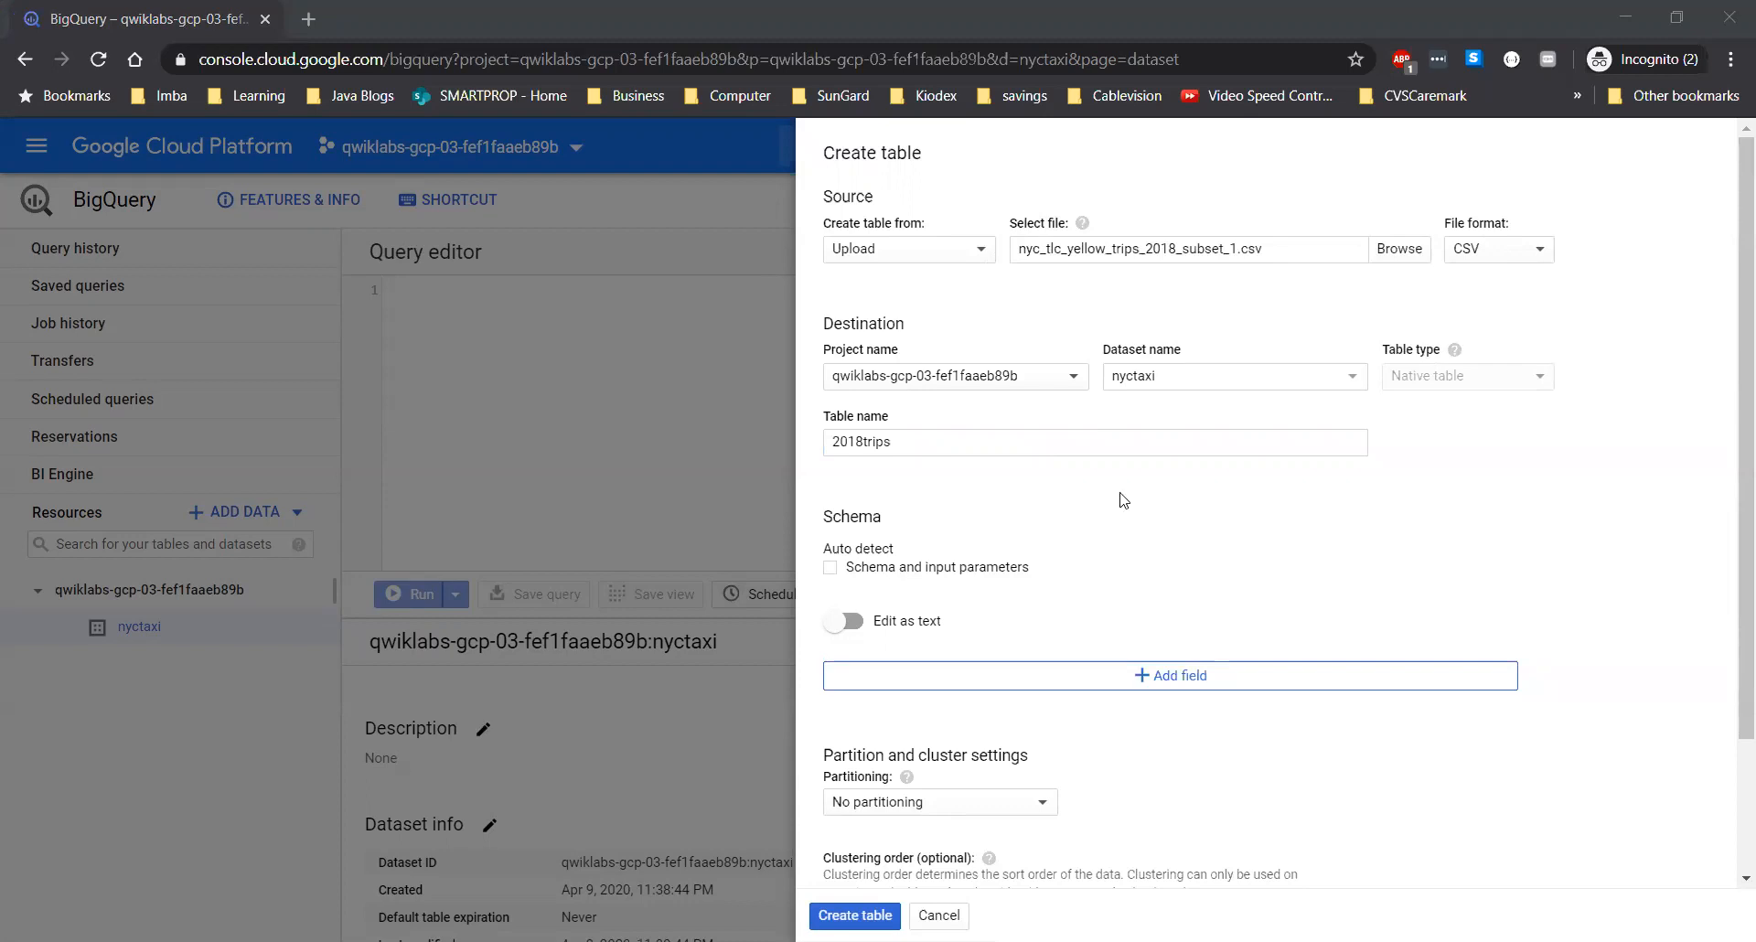
pyautogui.hotkey('alt', 'Tab')
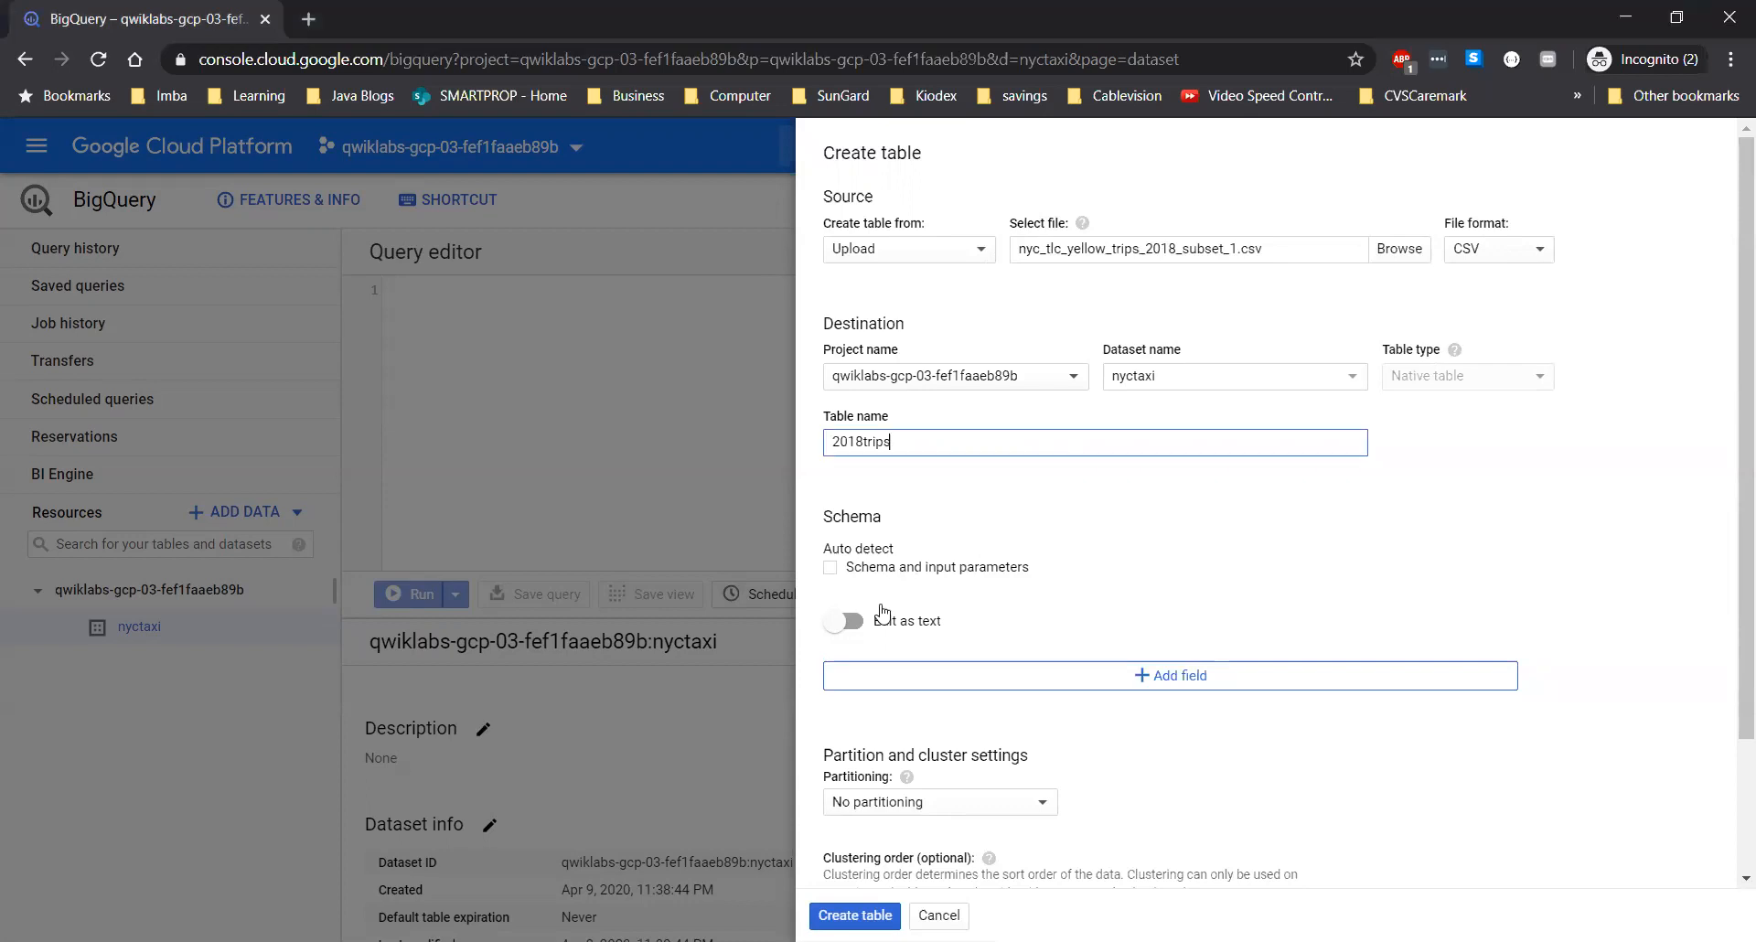
pyautogui.click(833, 569)
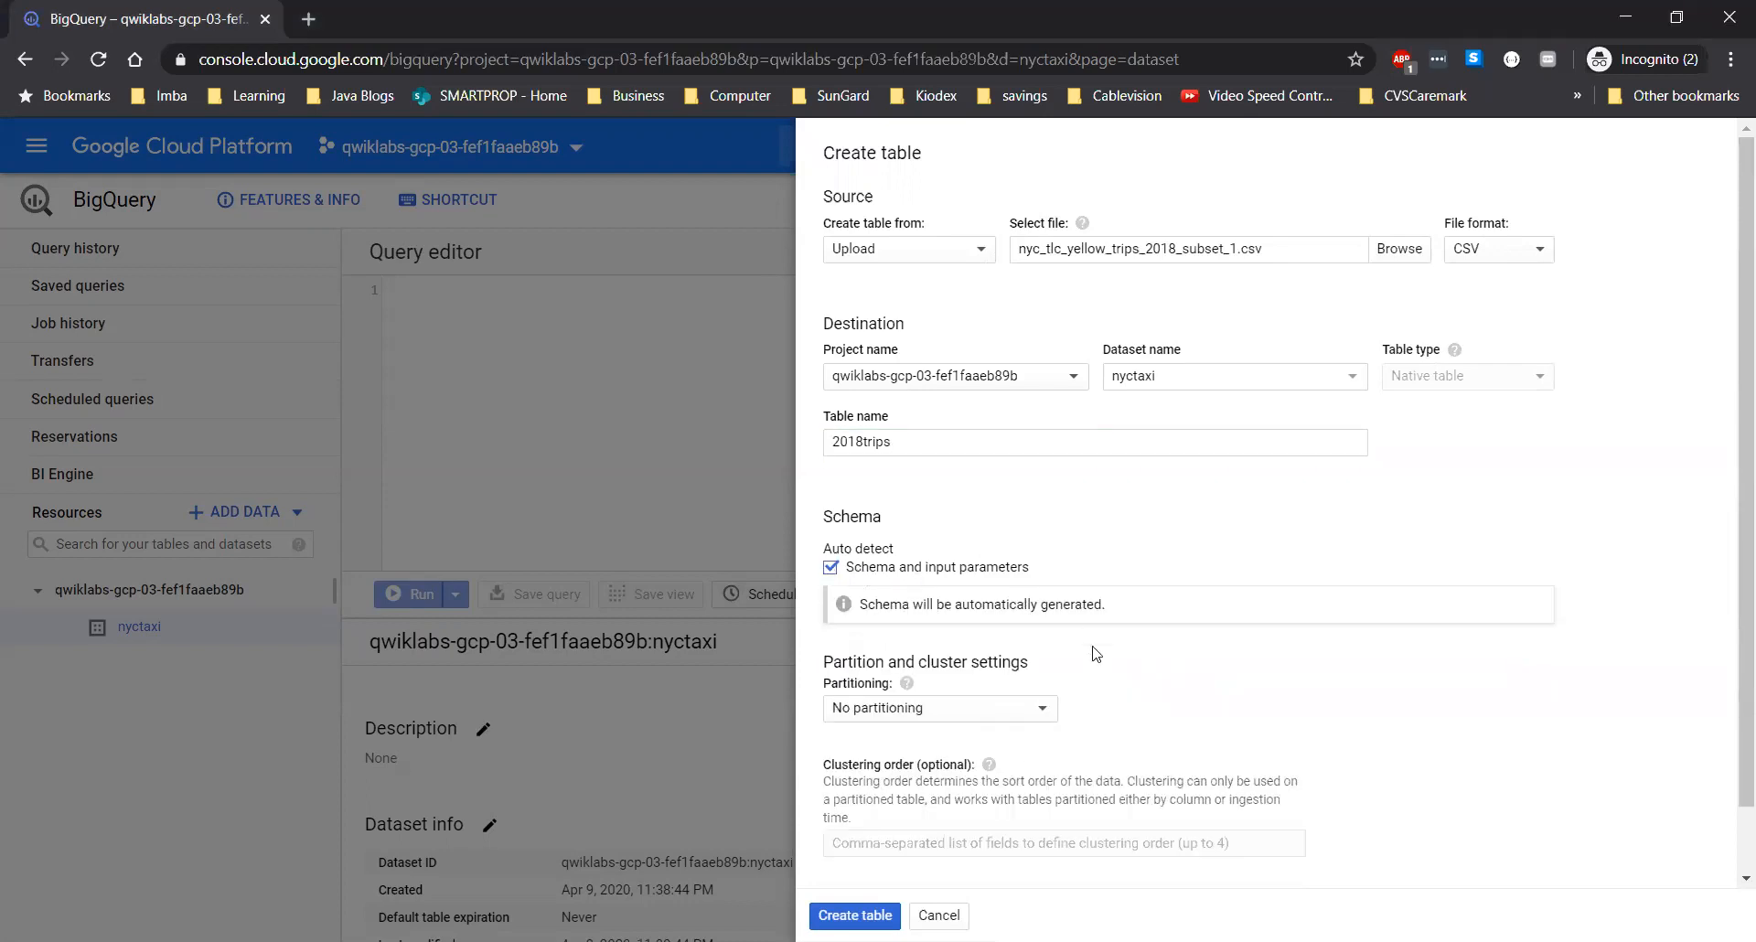
# Check the remaining table options against the lab instructions and create the 2018trips table with no partitioning
pyautogui.hotkey('alt', 'Tab')
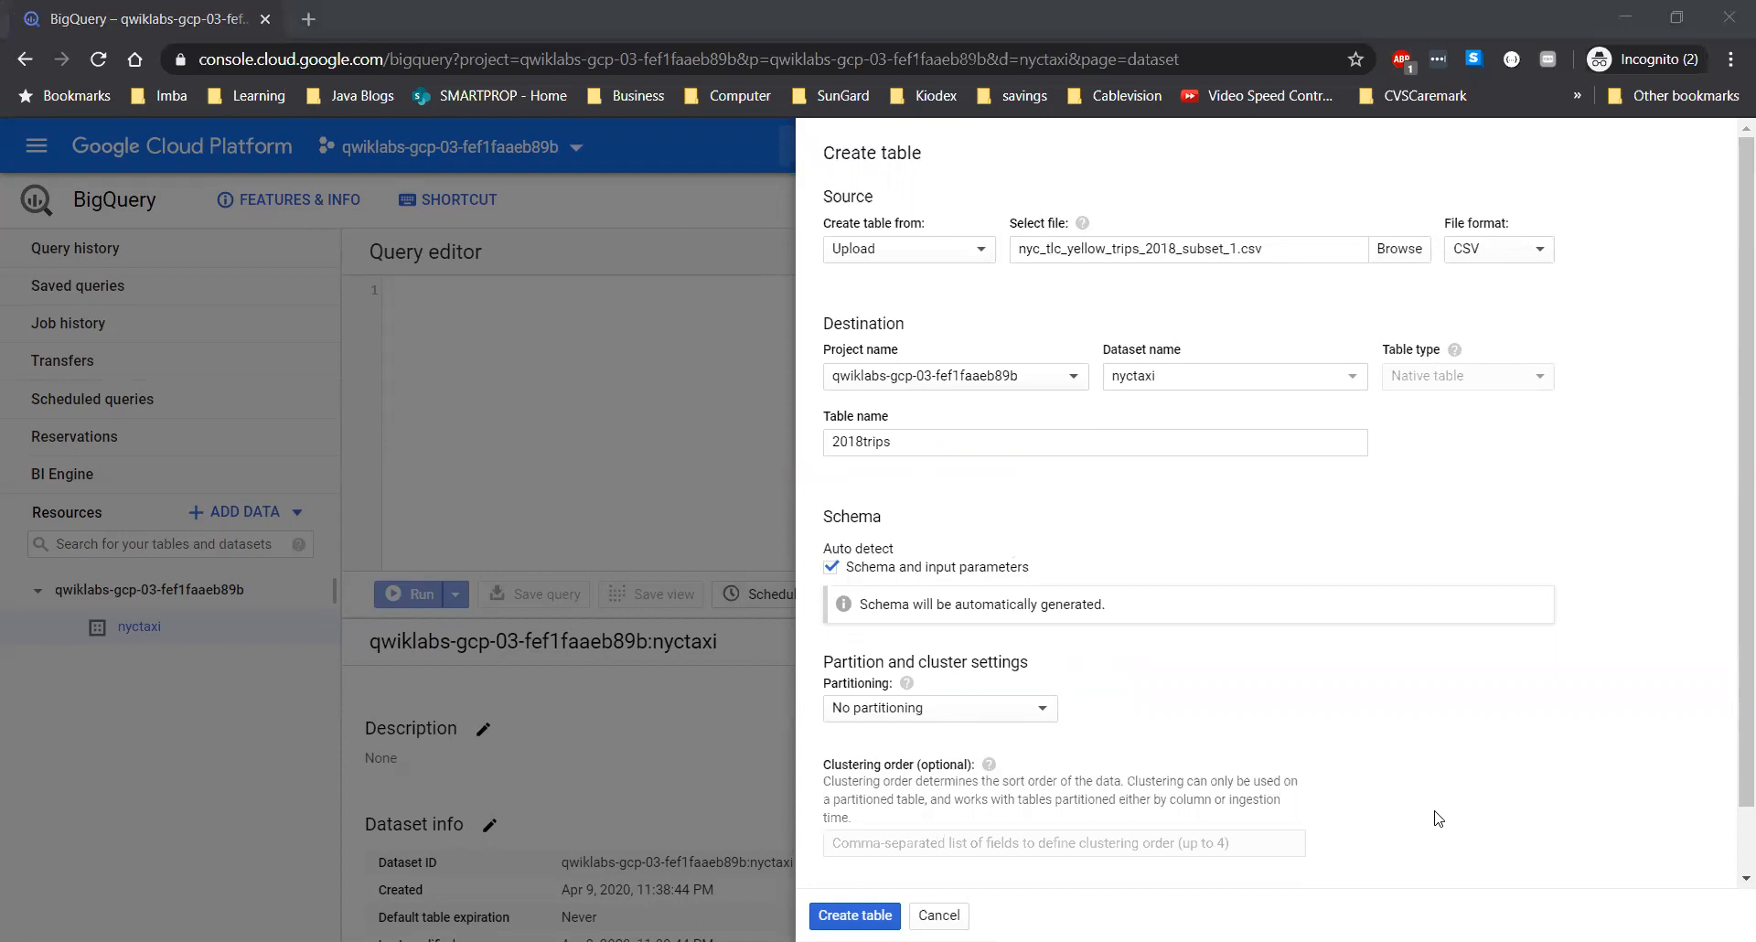
pyautogui.hotkey('alt', 'Tab')
pyautogui.scroll(-1, 1167, 741)
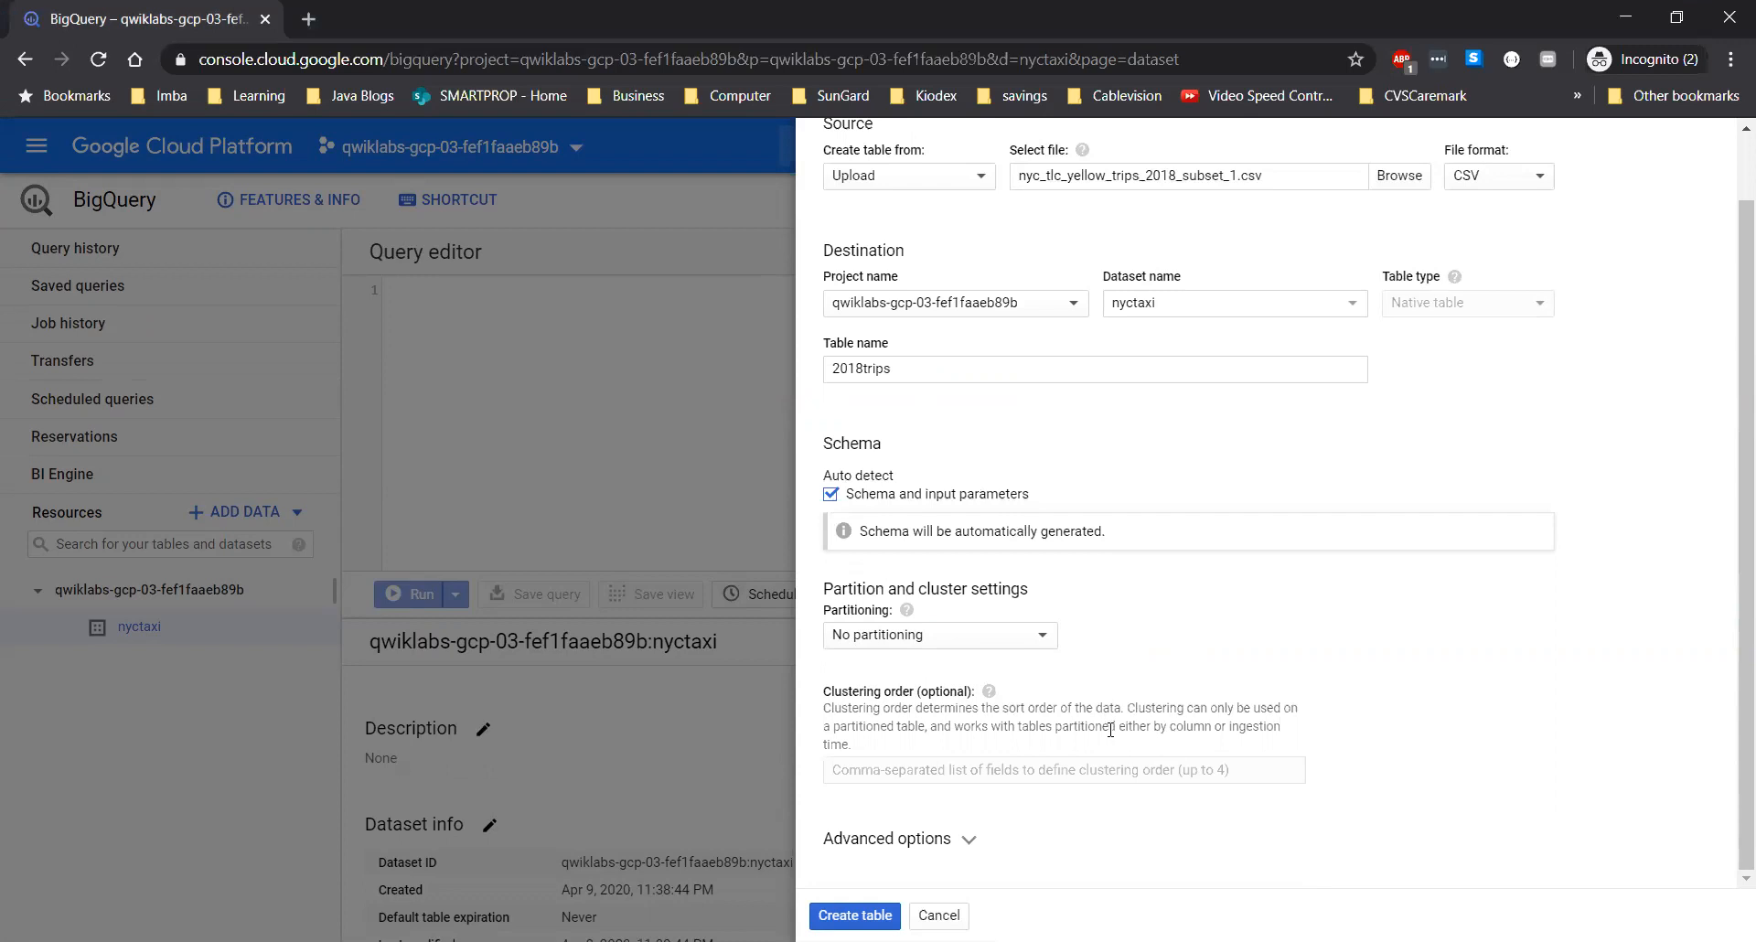
pyautogui.hotkey('alt', 'Tab')
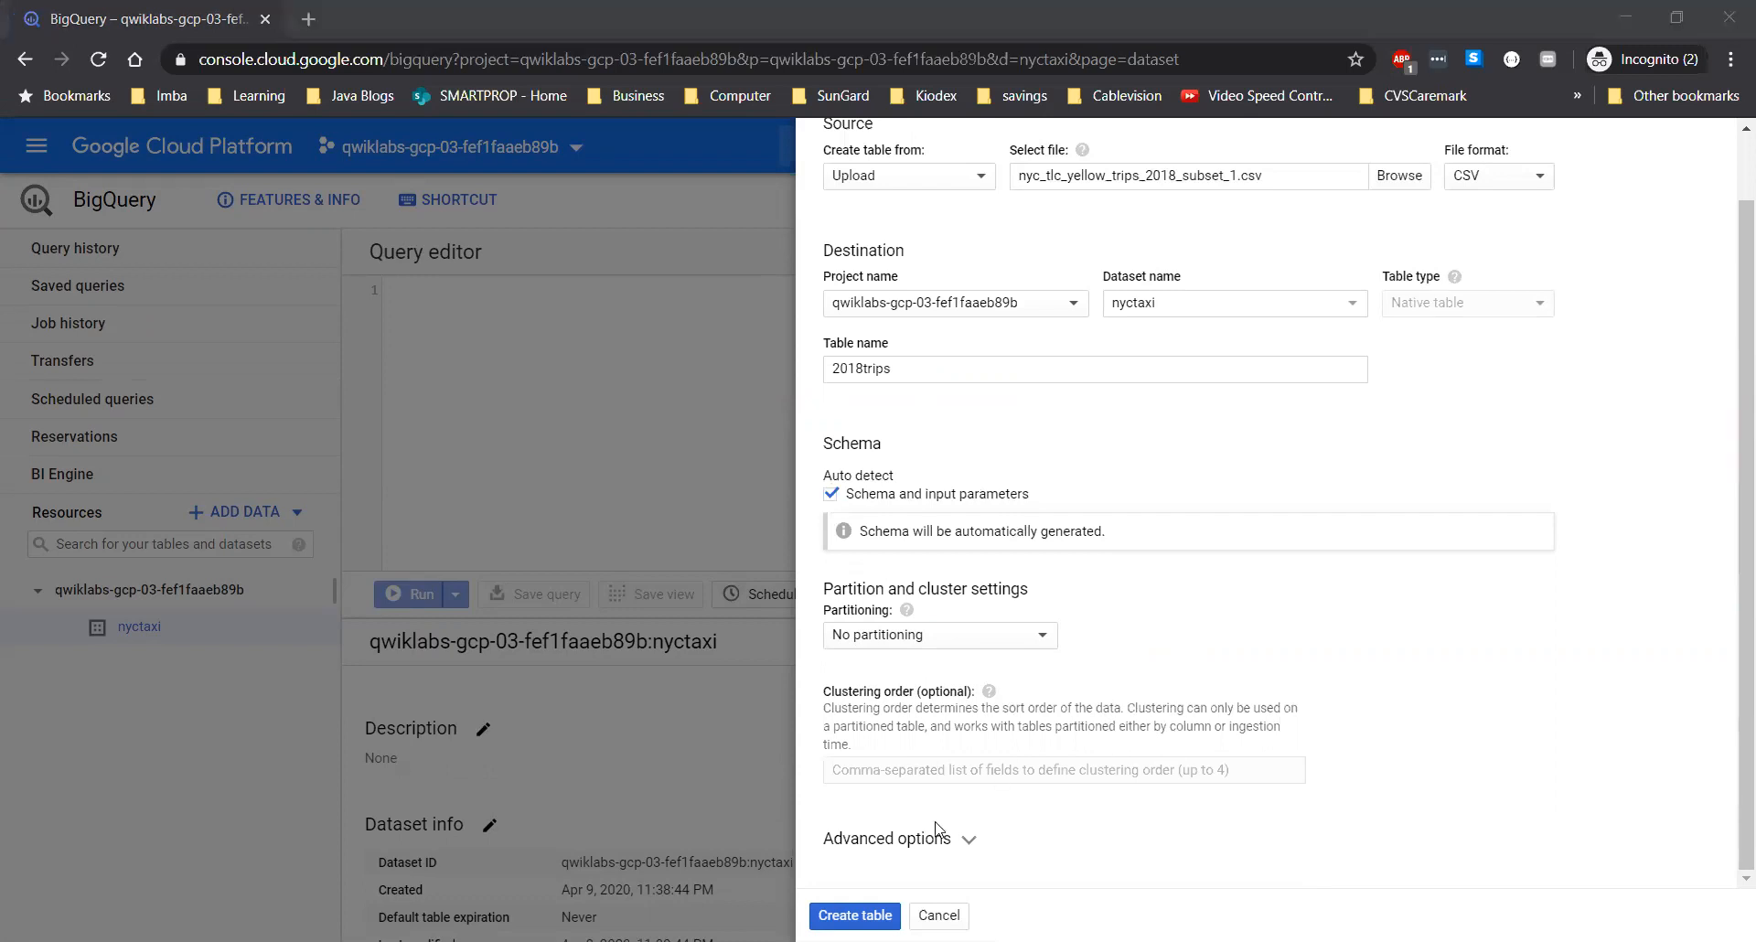
pyautogui.click(852, 915)
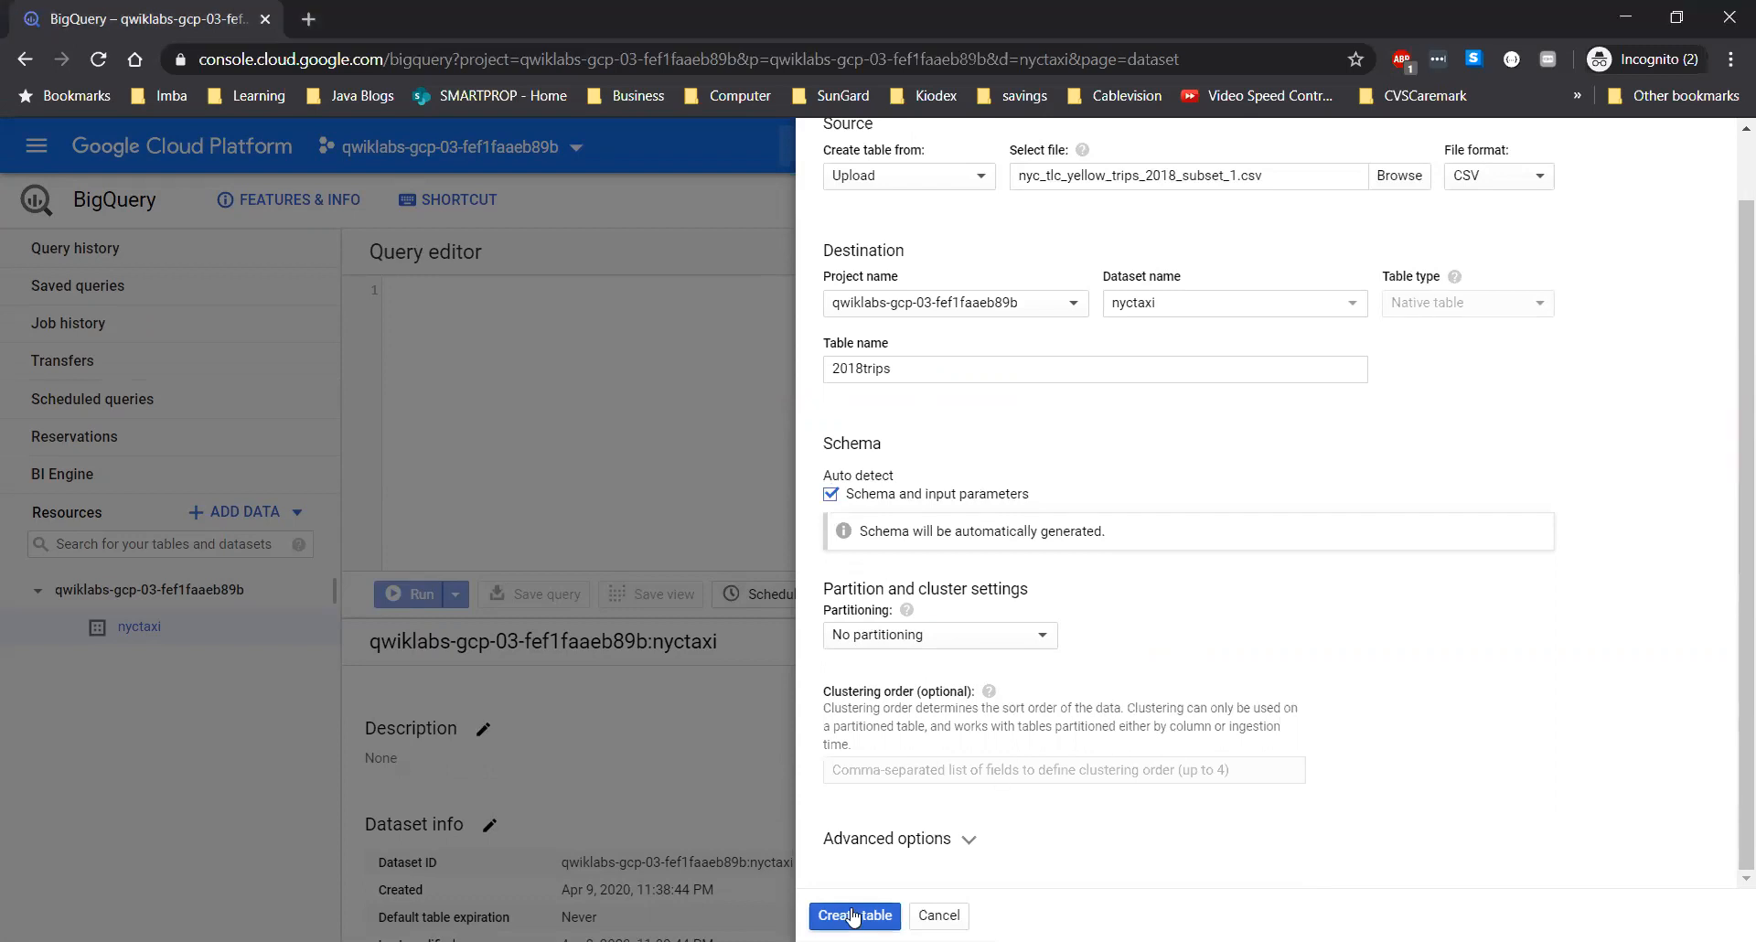
# Create the 2018trips table from the configured CSV upload and open it under the nyctaxi dataset
pyautogui.hotkey('alt', 'Tab')
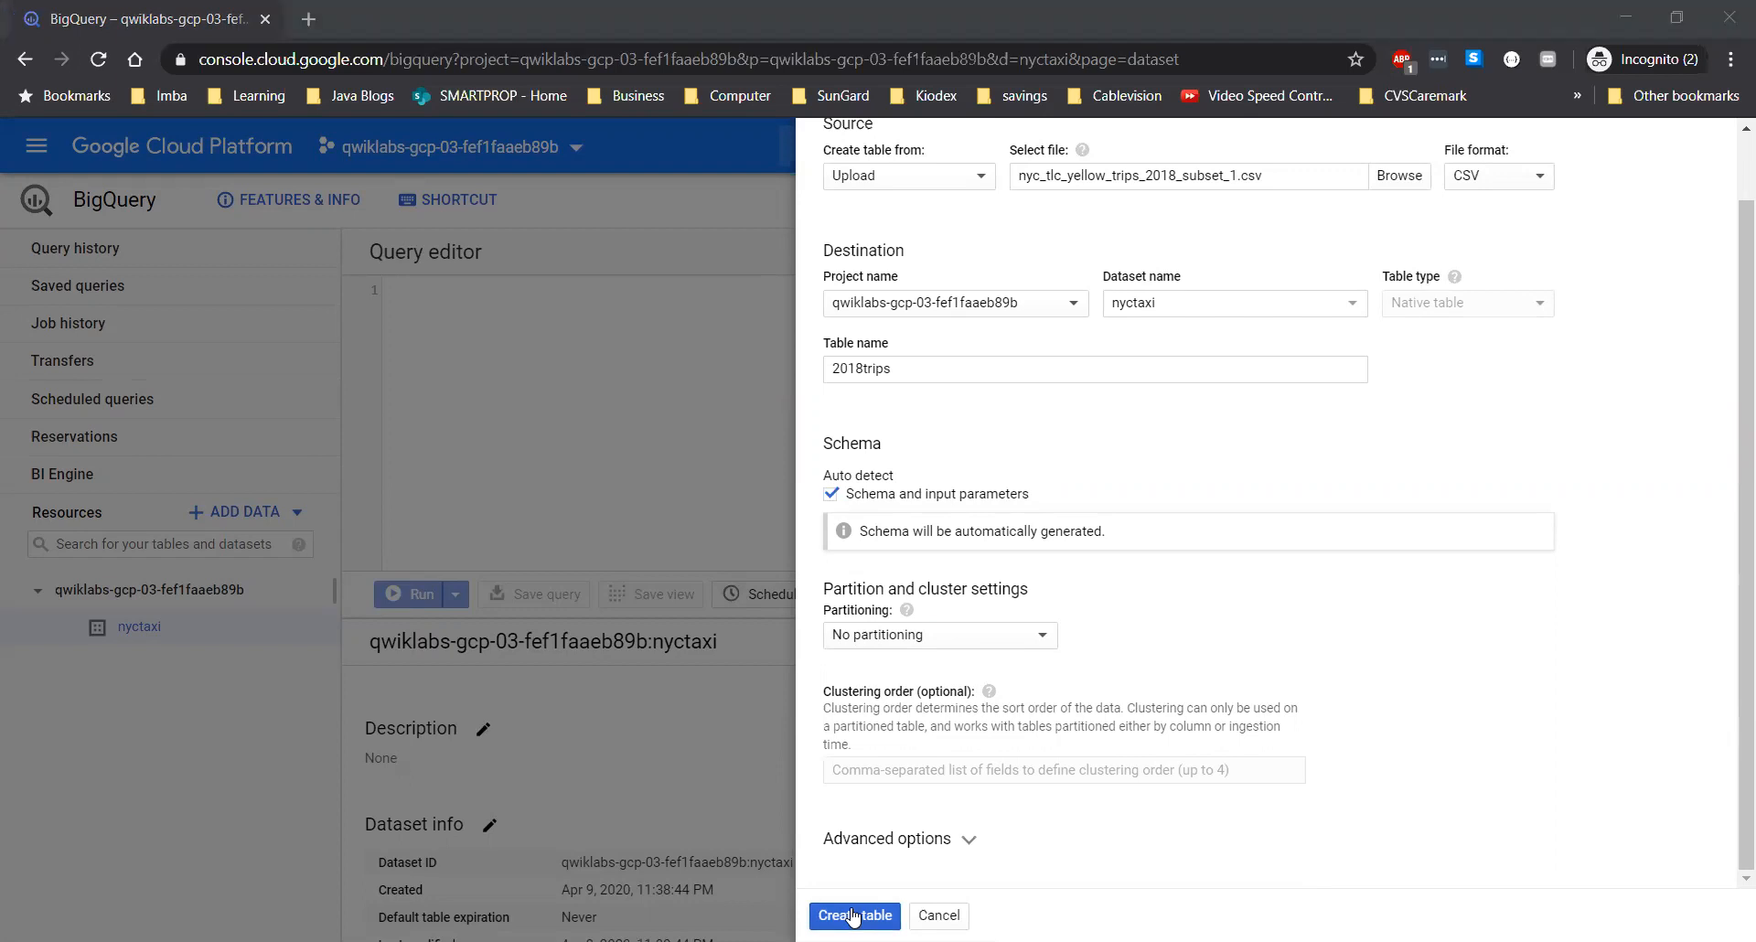
pyautogui.click(852, 916)
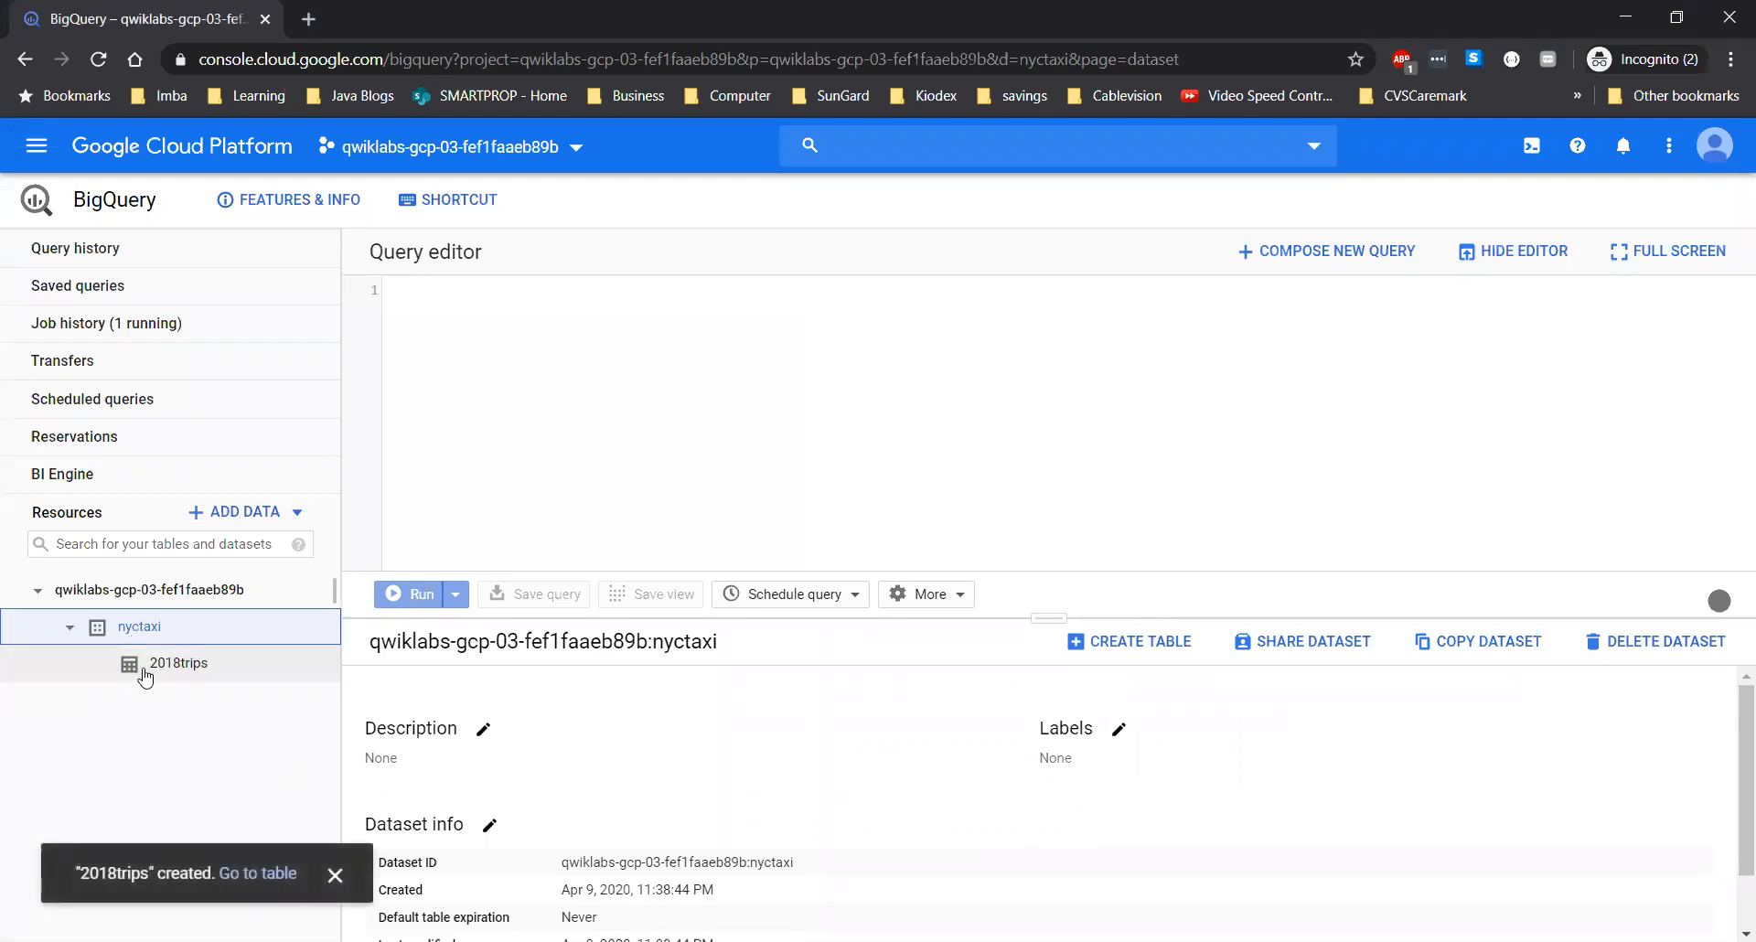
pyautogui.click(158, 678)
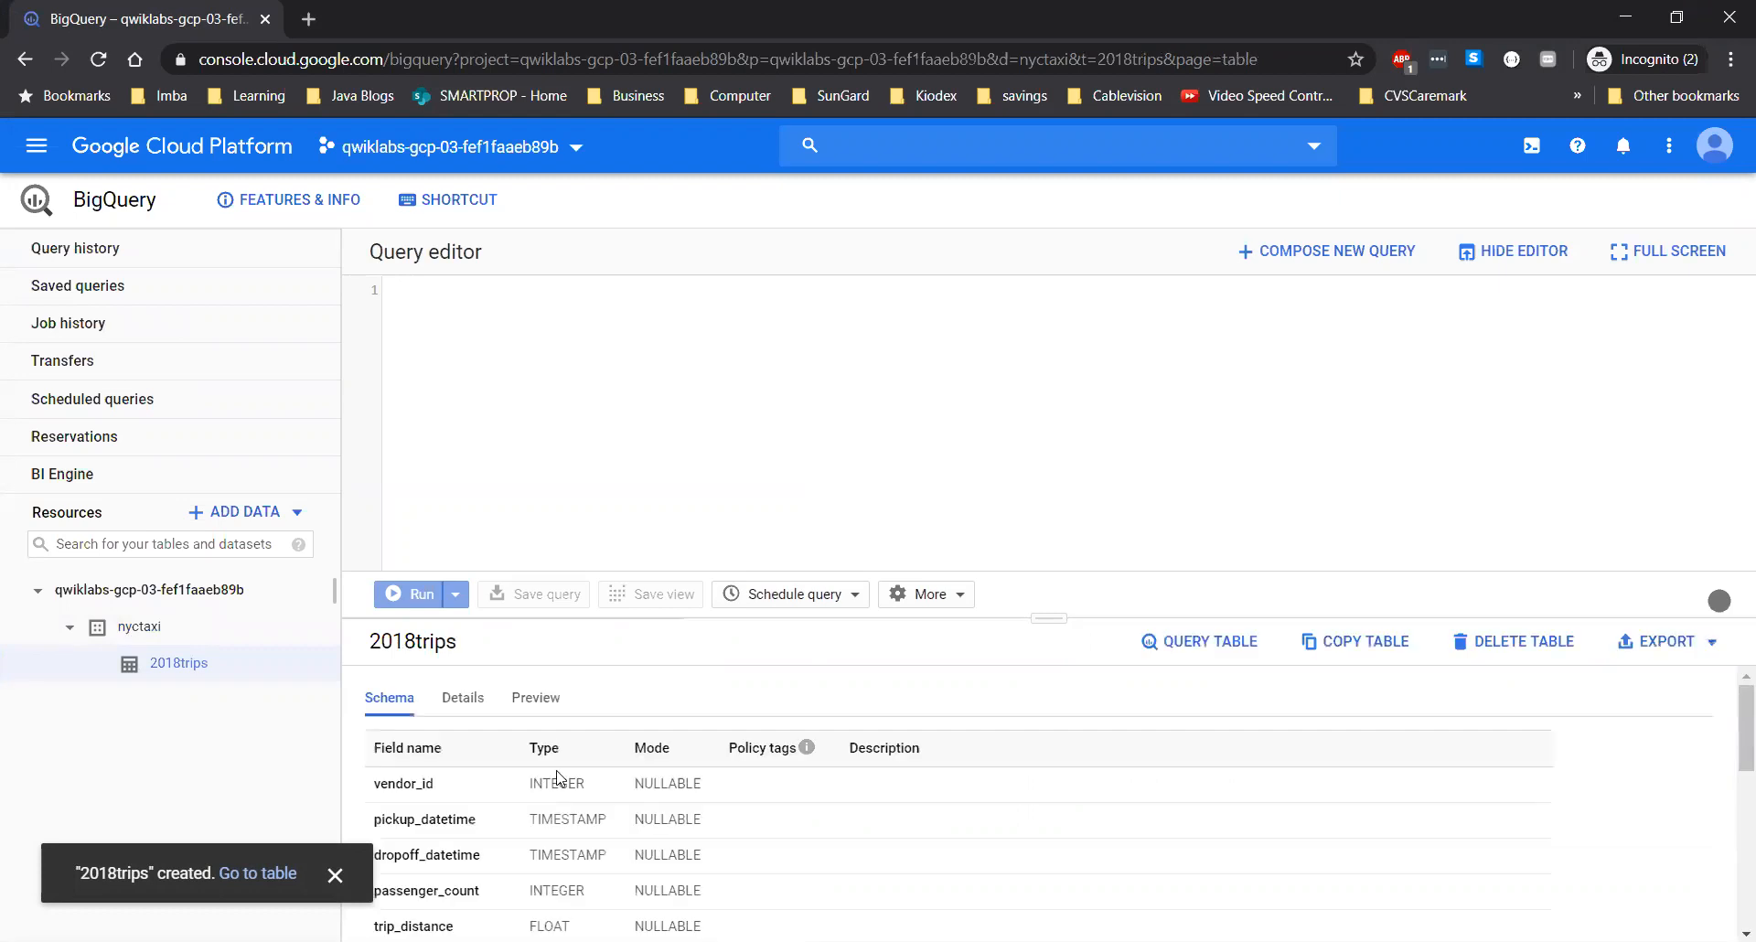
# Check the number of rows in the details of the 2018trips table
pyautogui.click(479, 699)
pyautogui.scroll(-2, 590, 827)
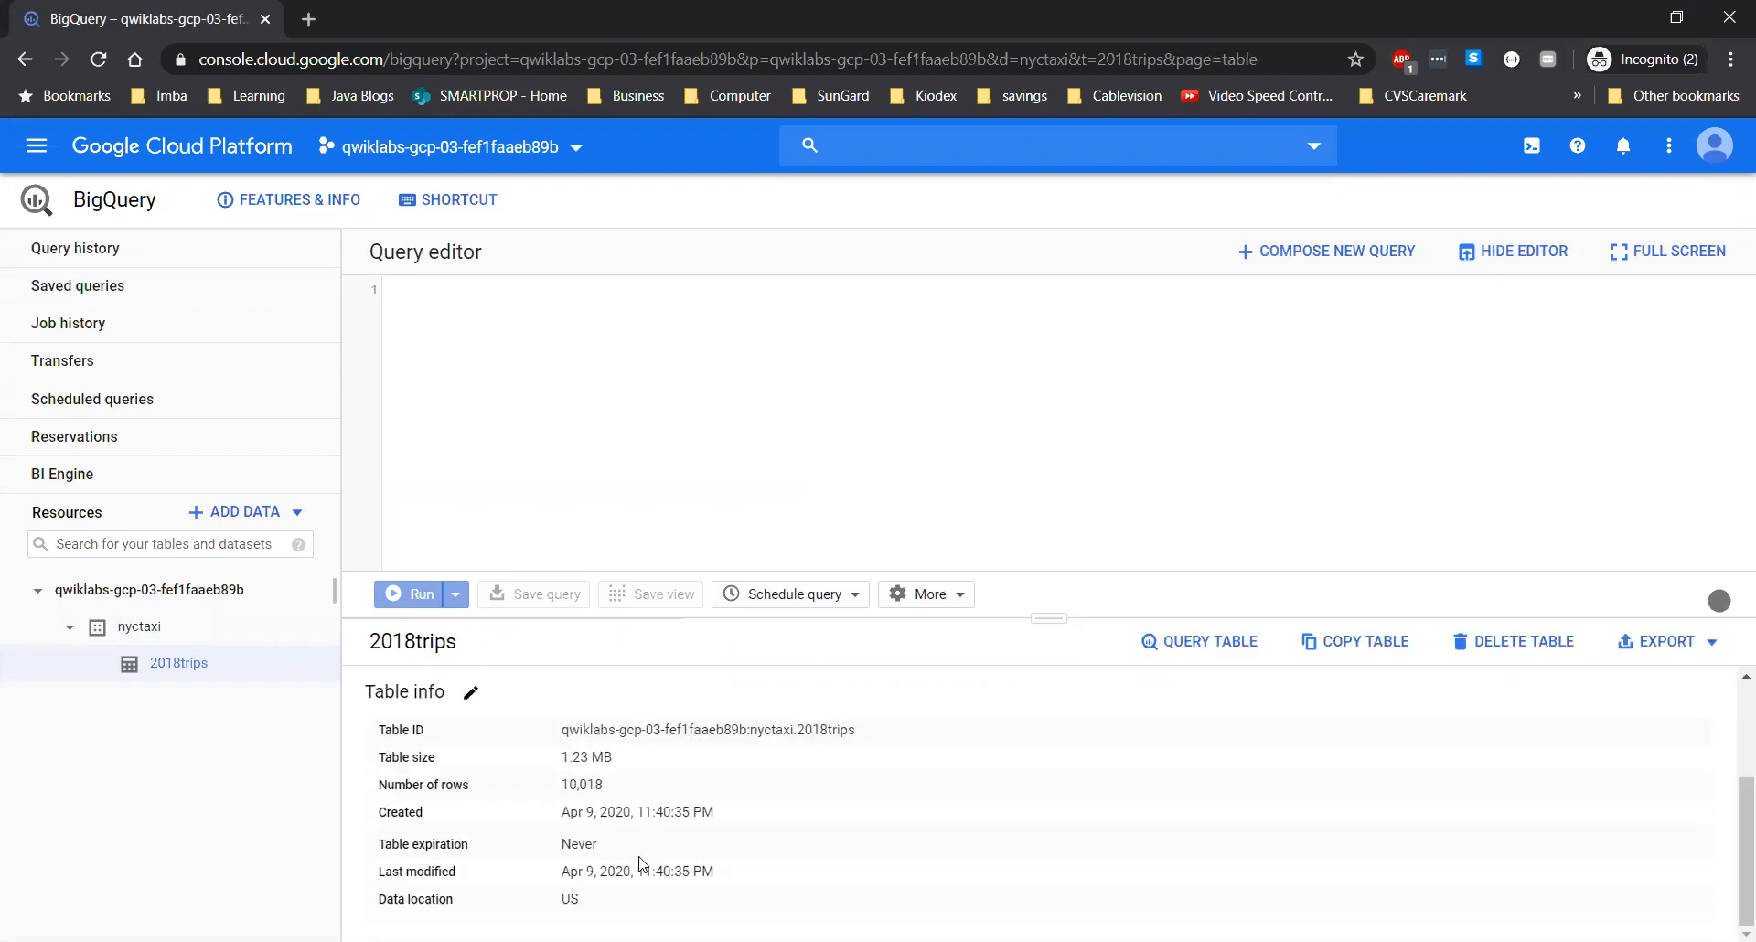
pyautogui.doubleClick(569, 784)
pyautogui.click(631, 790)
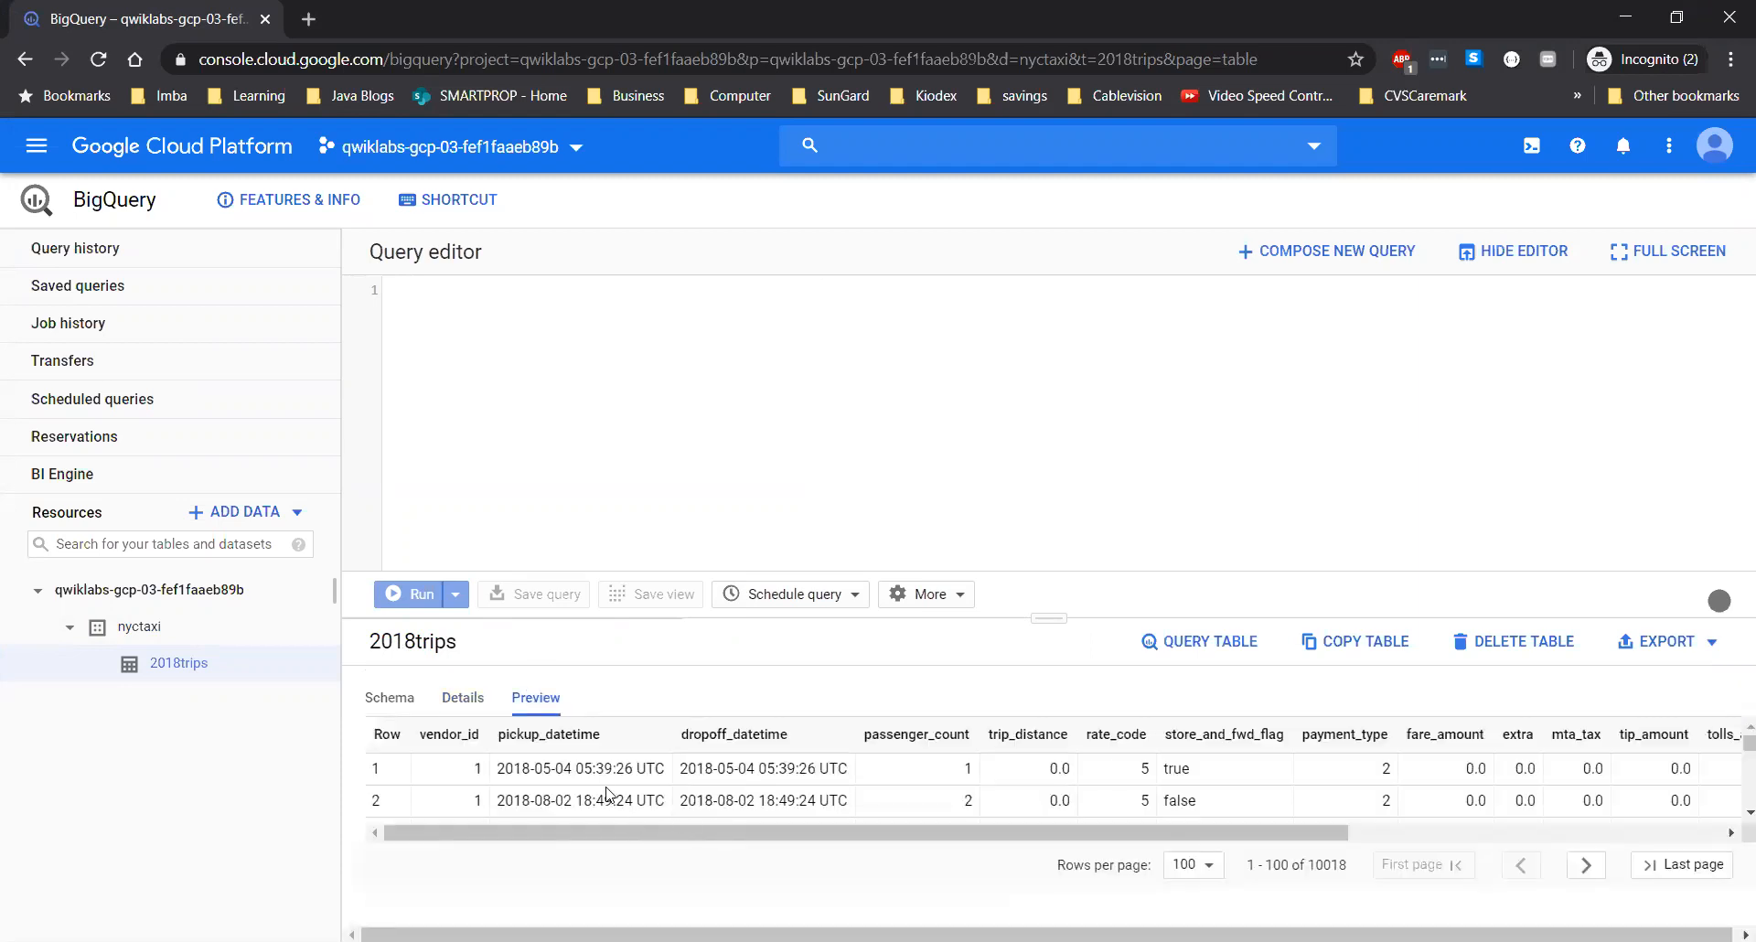
# Preview the data of the 2018trips table in an enlarged results area and look through its first rows
pyautogui.scroll(-10, 1117, 779)
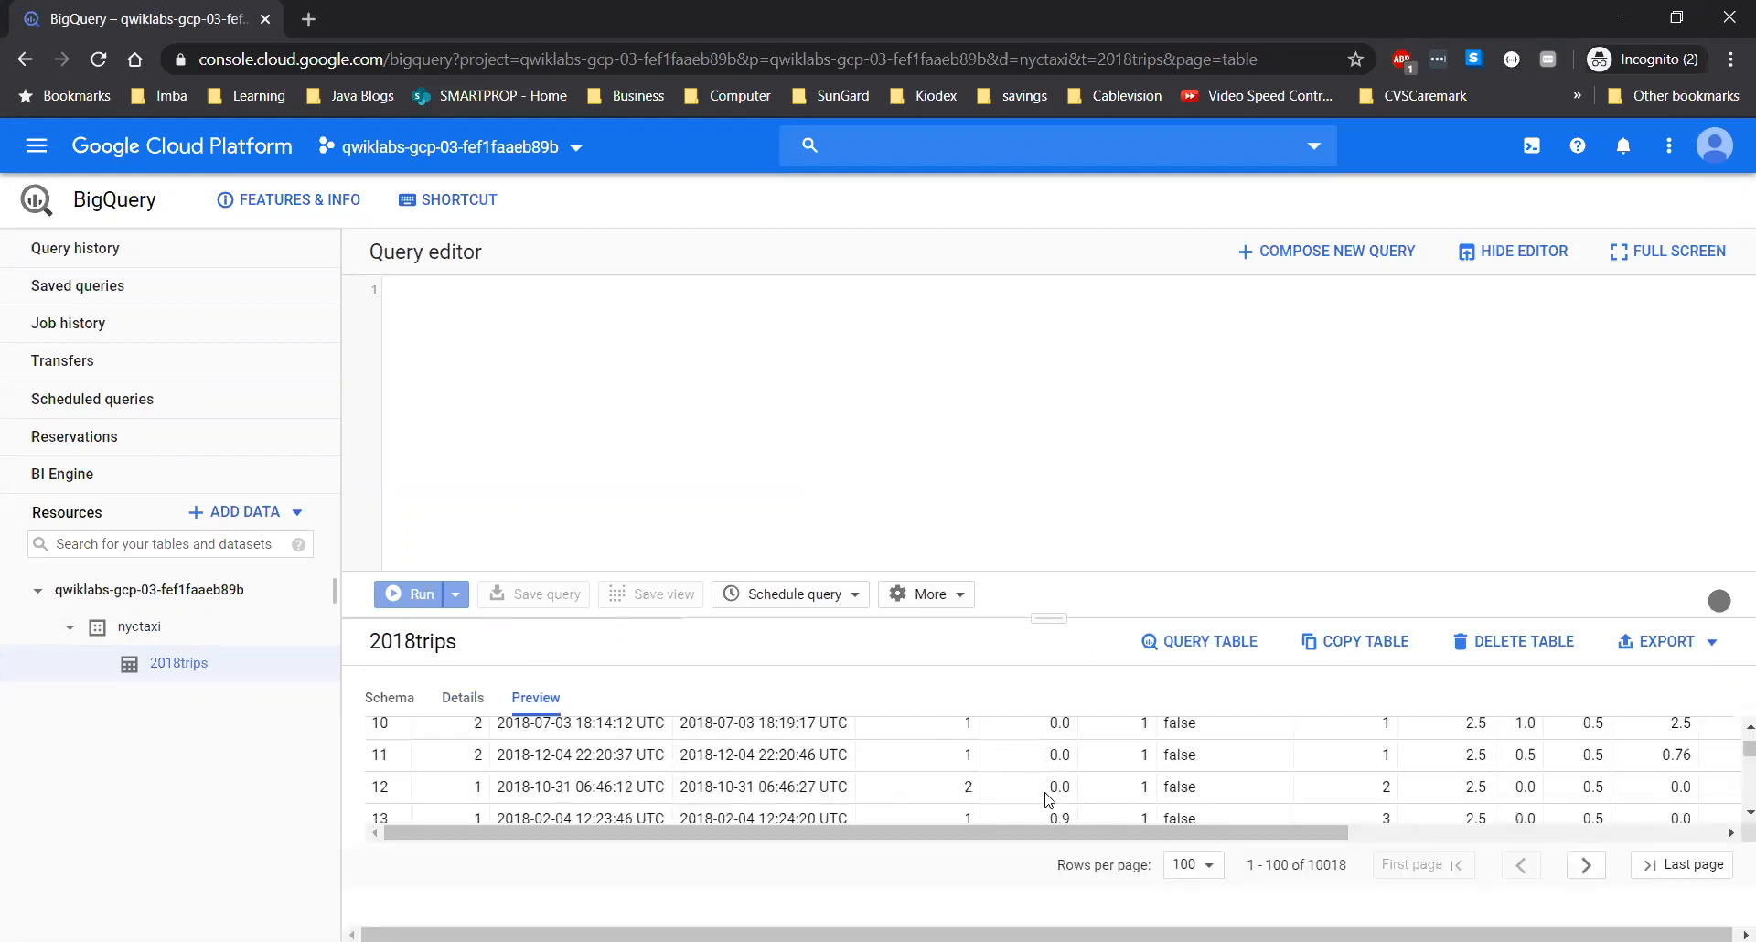
pyautogui.moveTo(1047, 616); pyautogui.dragTo(1058, 322)
pyautogui.scroll(10, 777, 737)
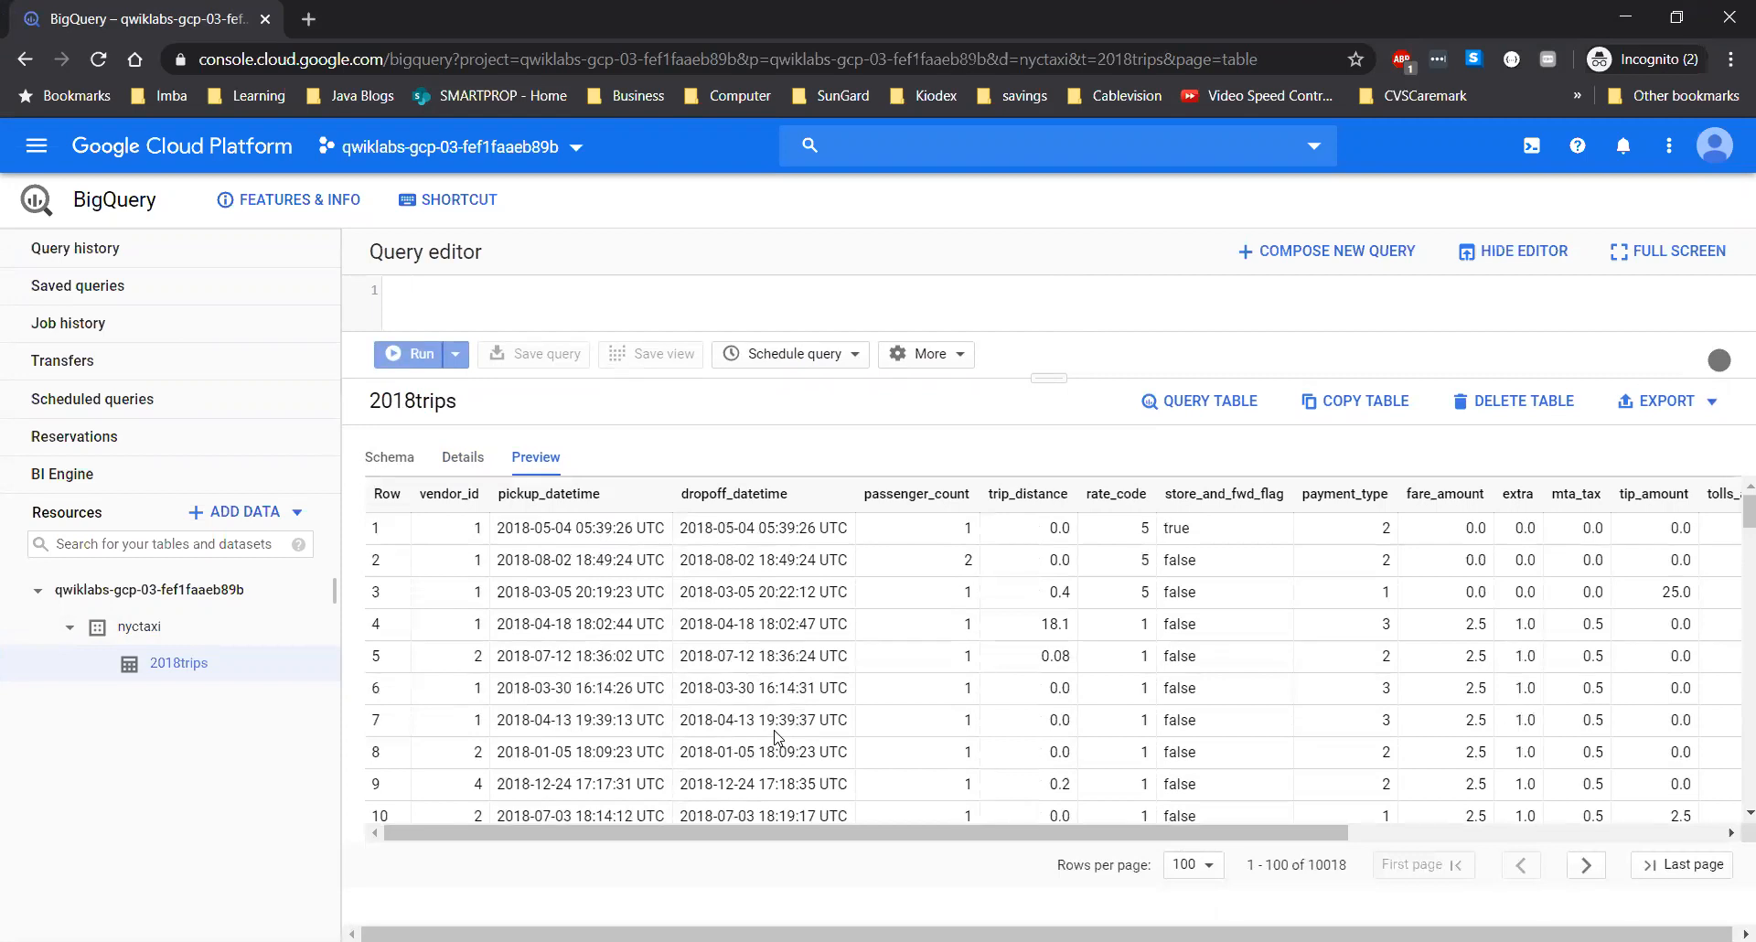
pyautogui.scroll(-2, 777, 736)
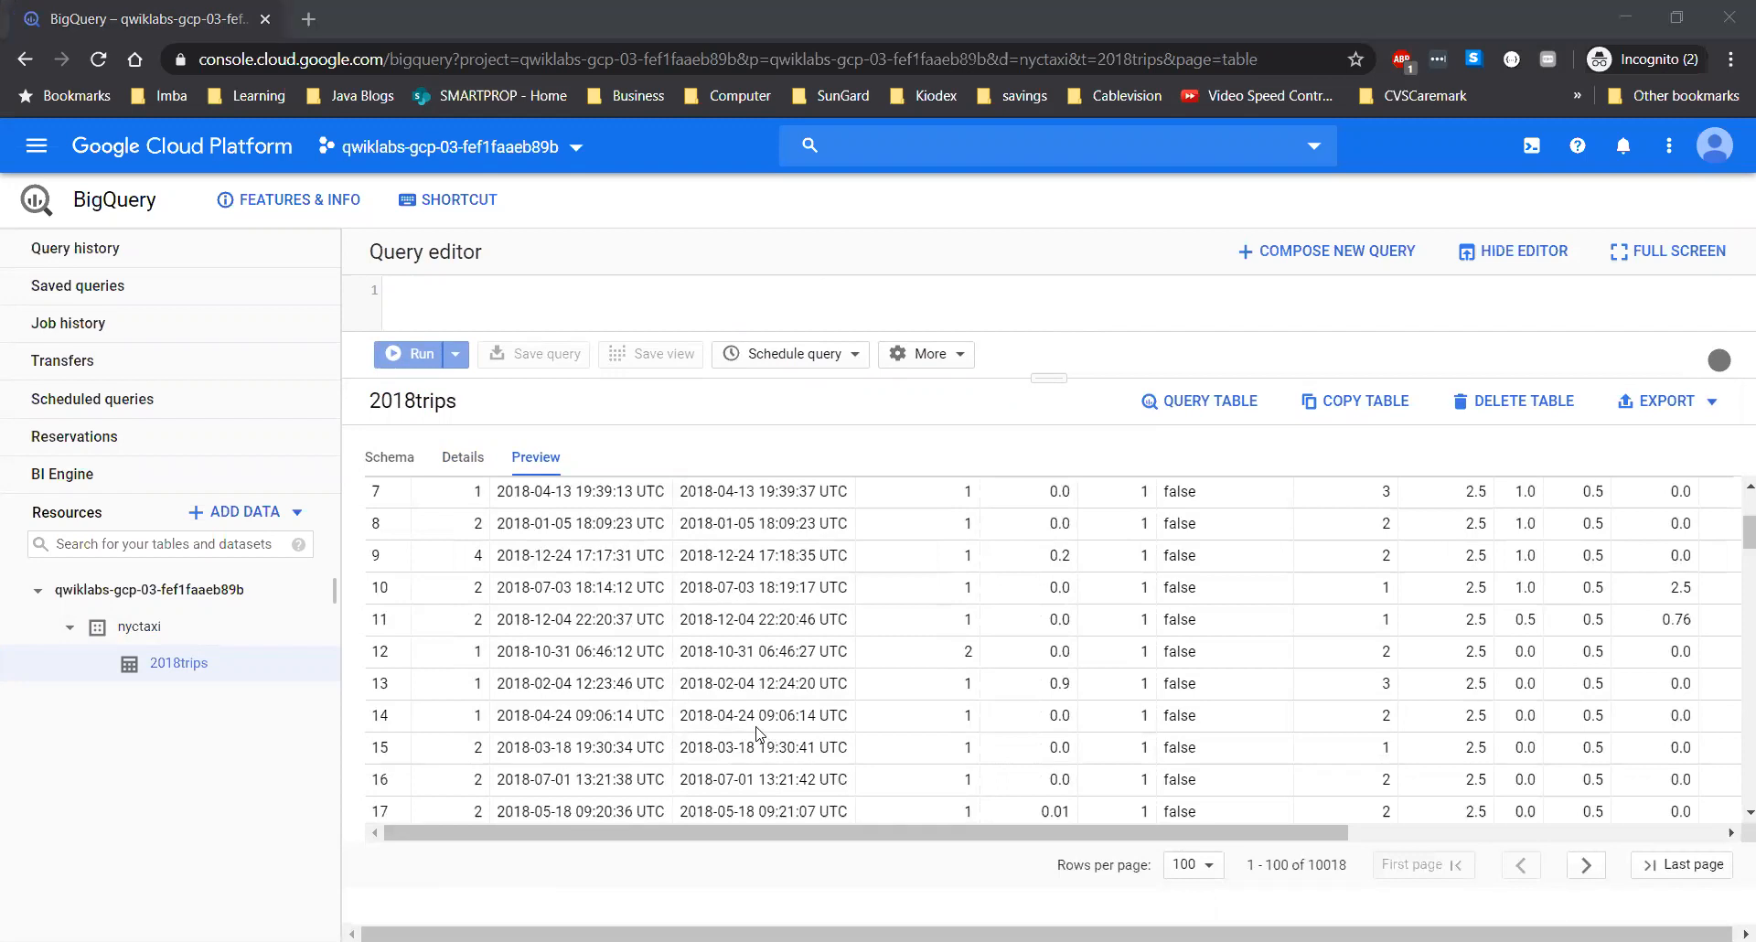
pyautogui.scroll(3, 777, 709)
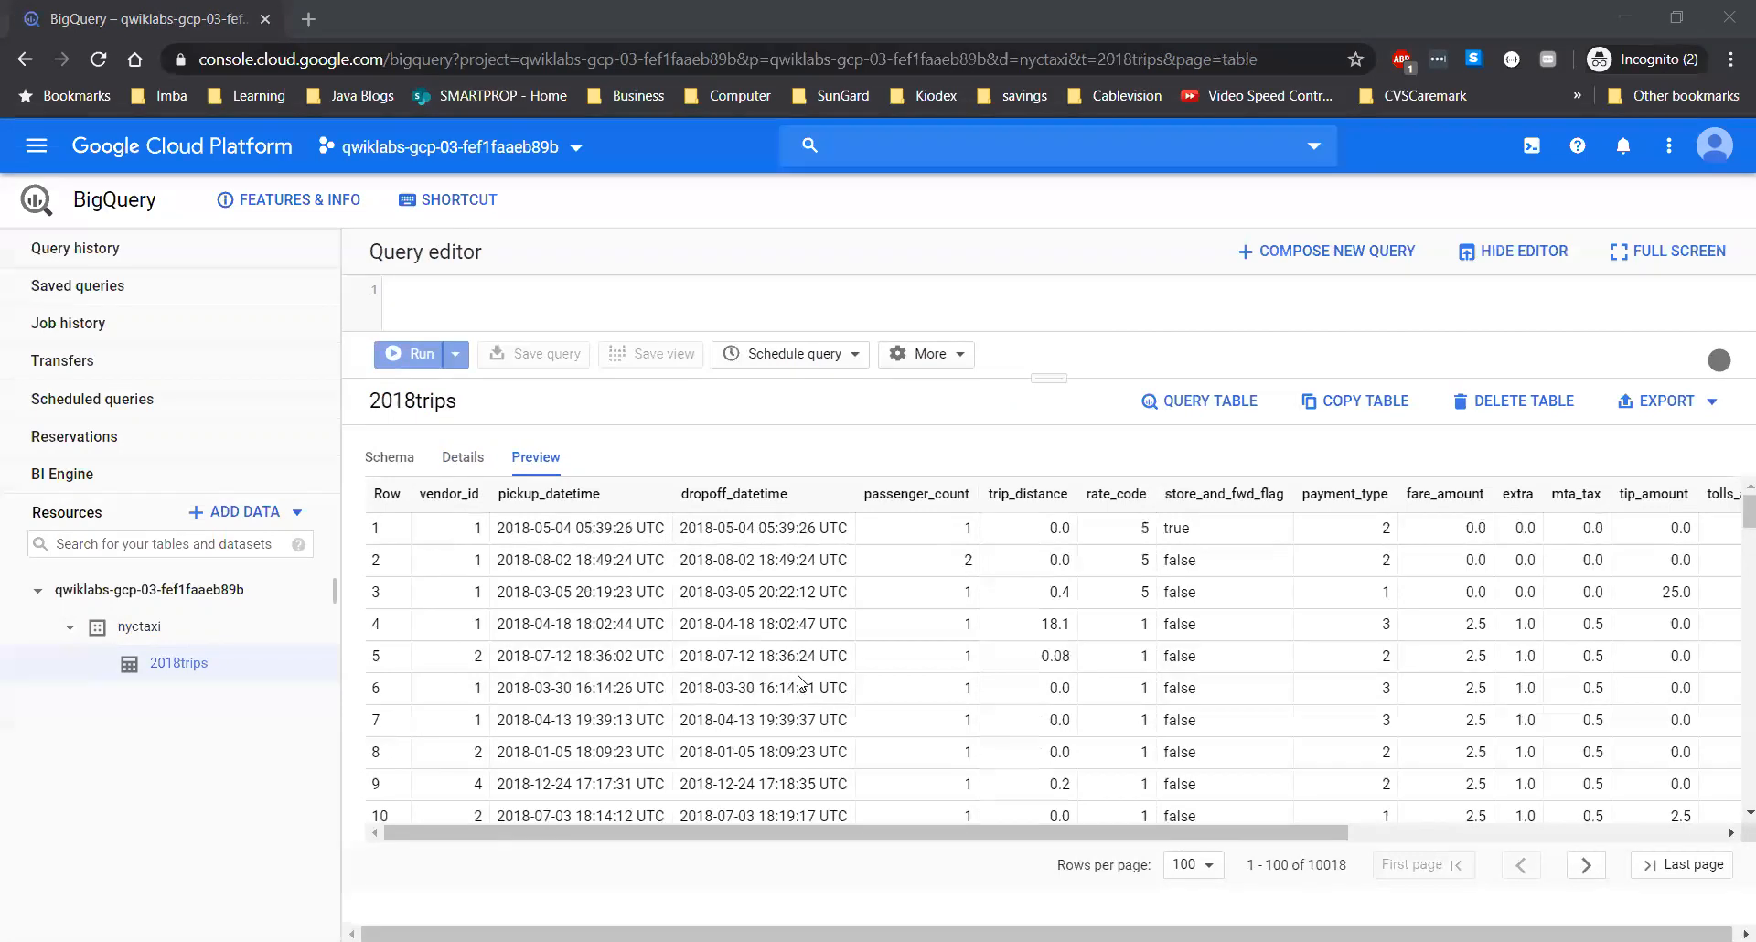
# Run a #standardSQL query selecting all columns from nyctaxi.2018trips, ordered by fare_amount descending and limited to 5 rows
pyautogui.click(477, 243)
pyautogui.click(469, 296)
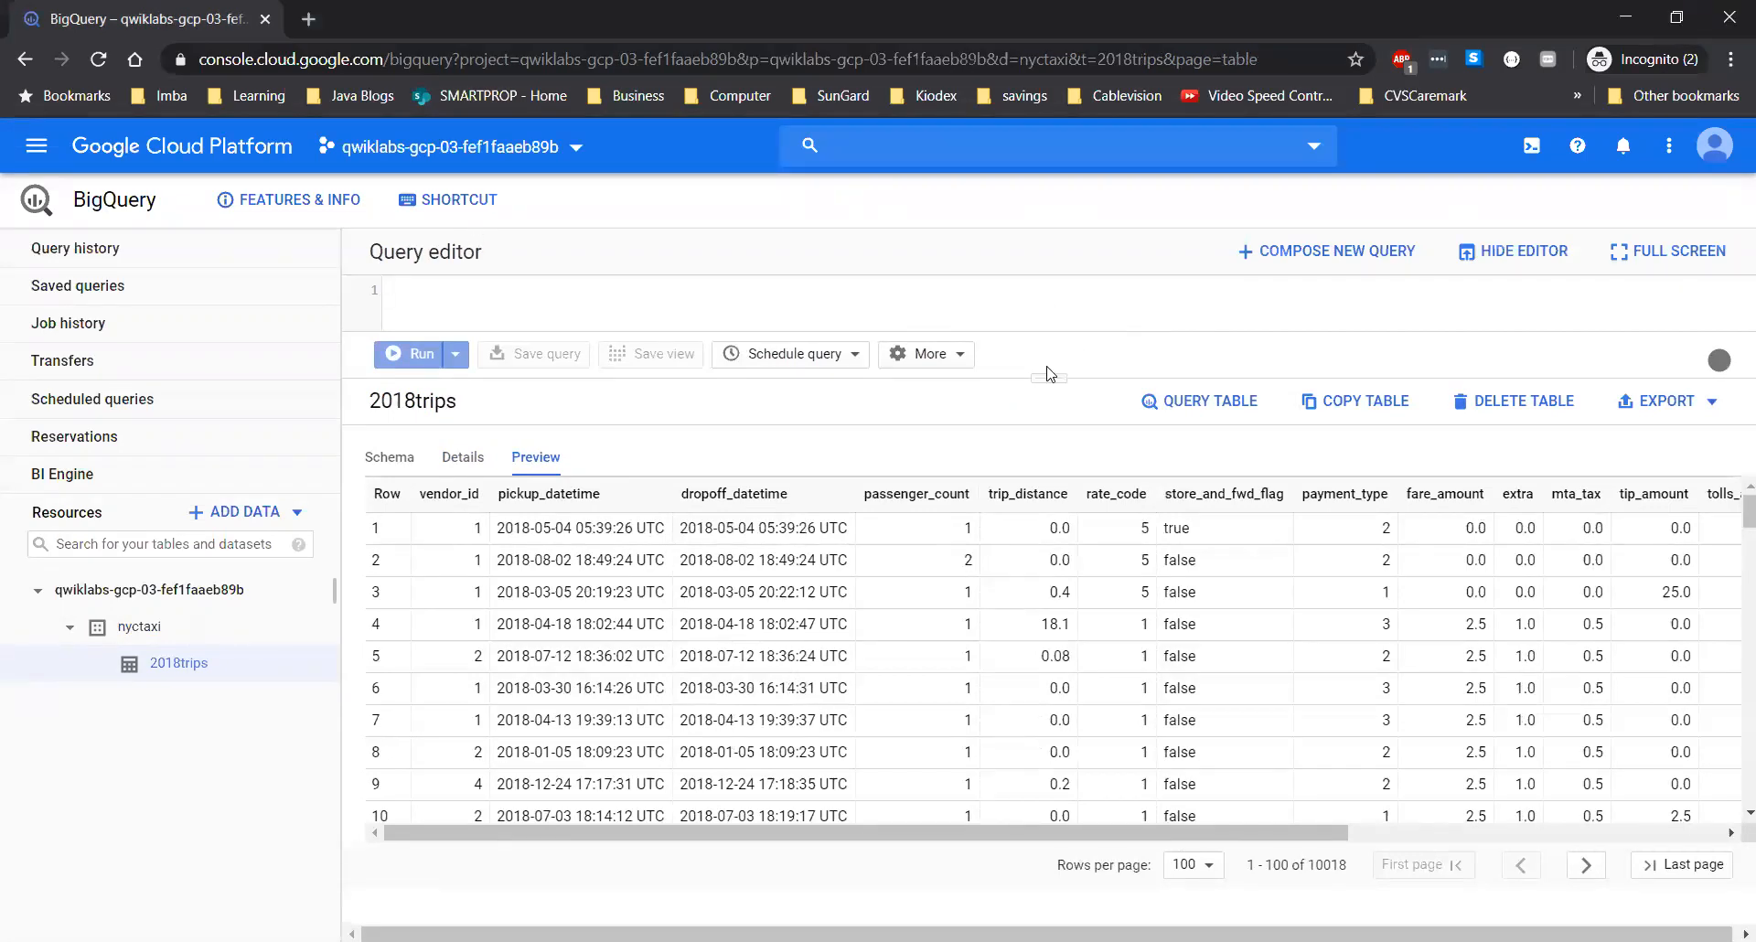
pyautogui.moveTo(1047, 384); pyautogui.dragTo(1038, 692)
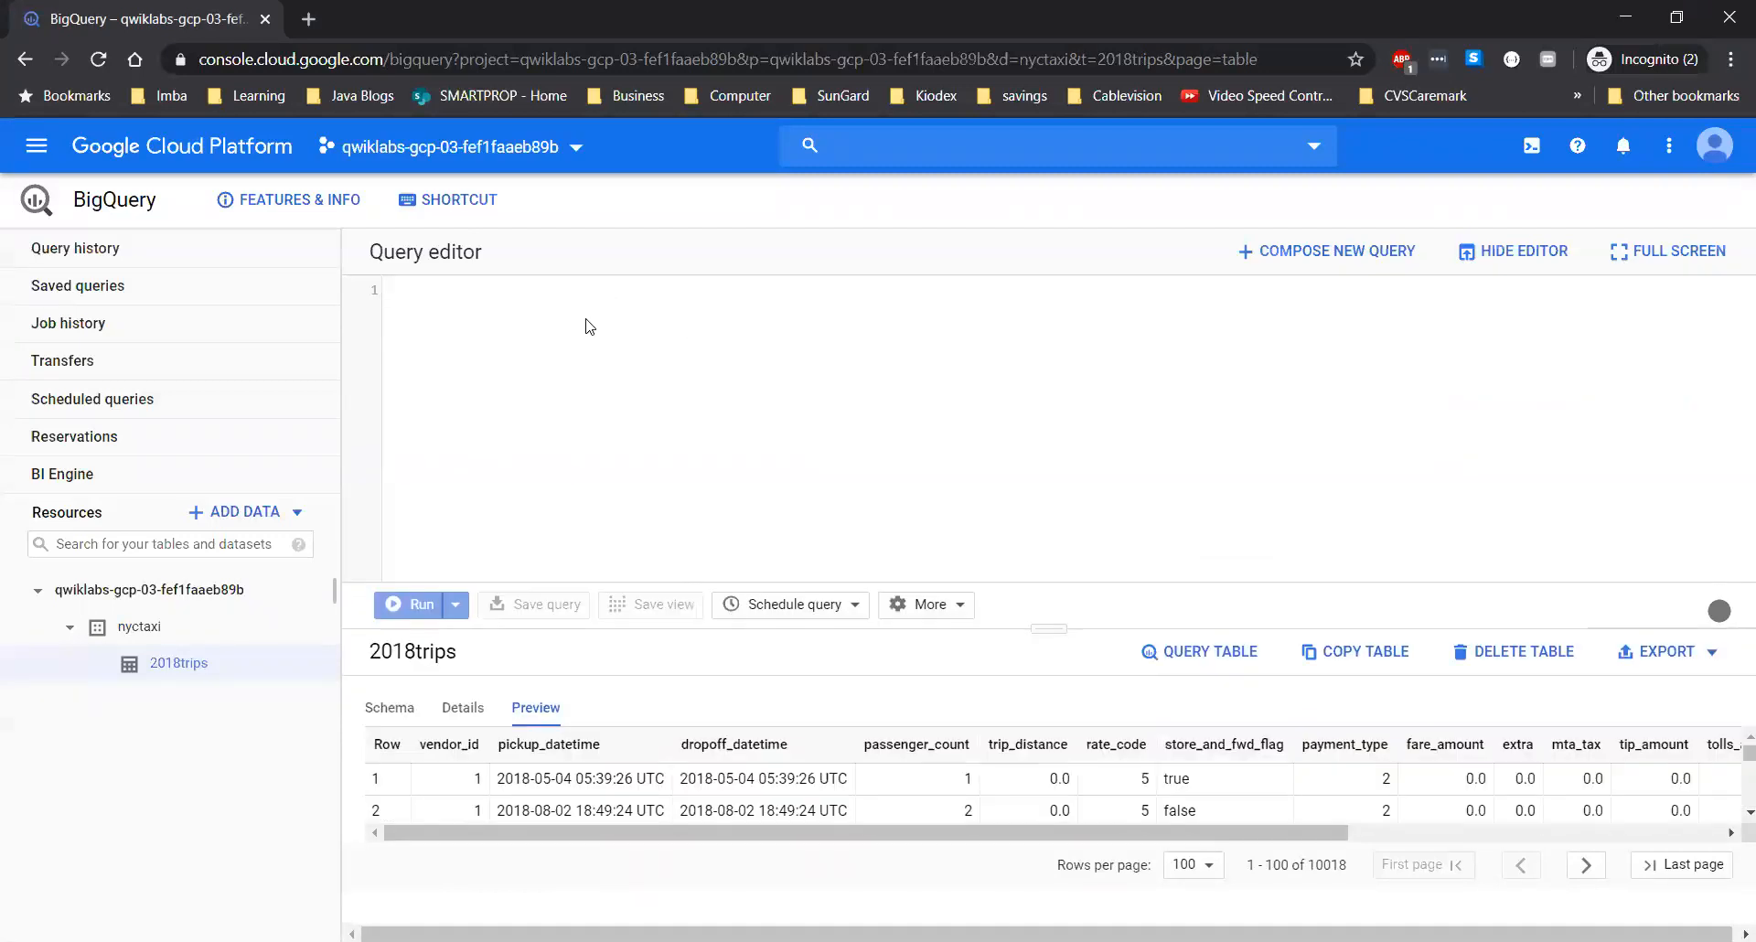
pyautogui.write('#standardSQL SELECT   * FROM   nyctaxi.2018trips ORDER BY   fare_amount DESC LIMIT  5')
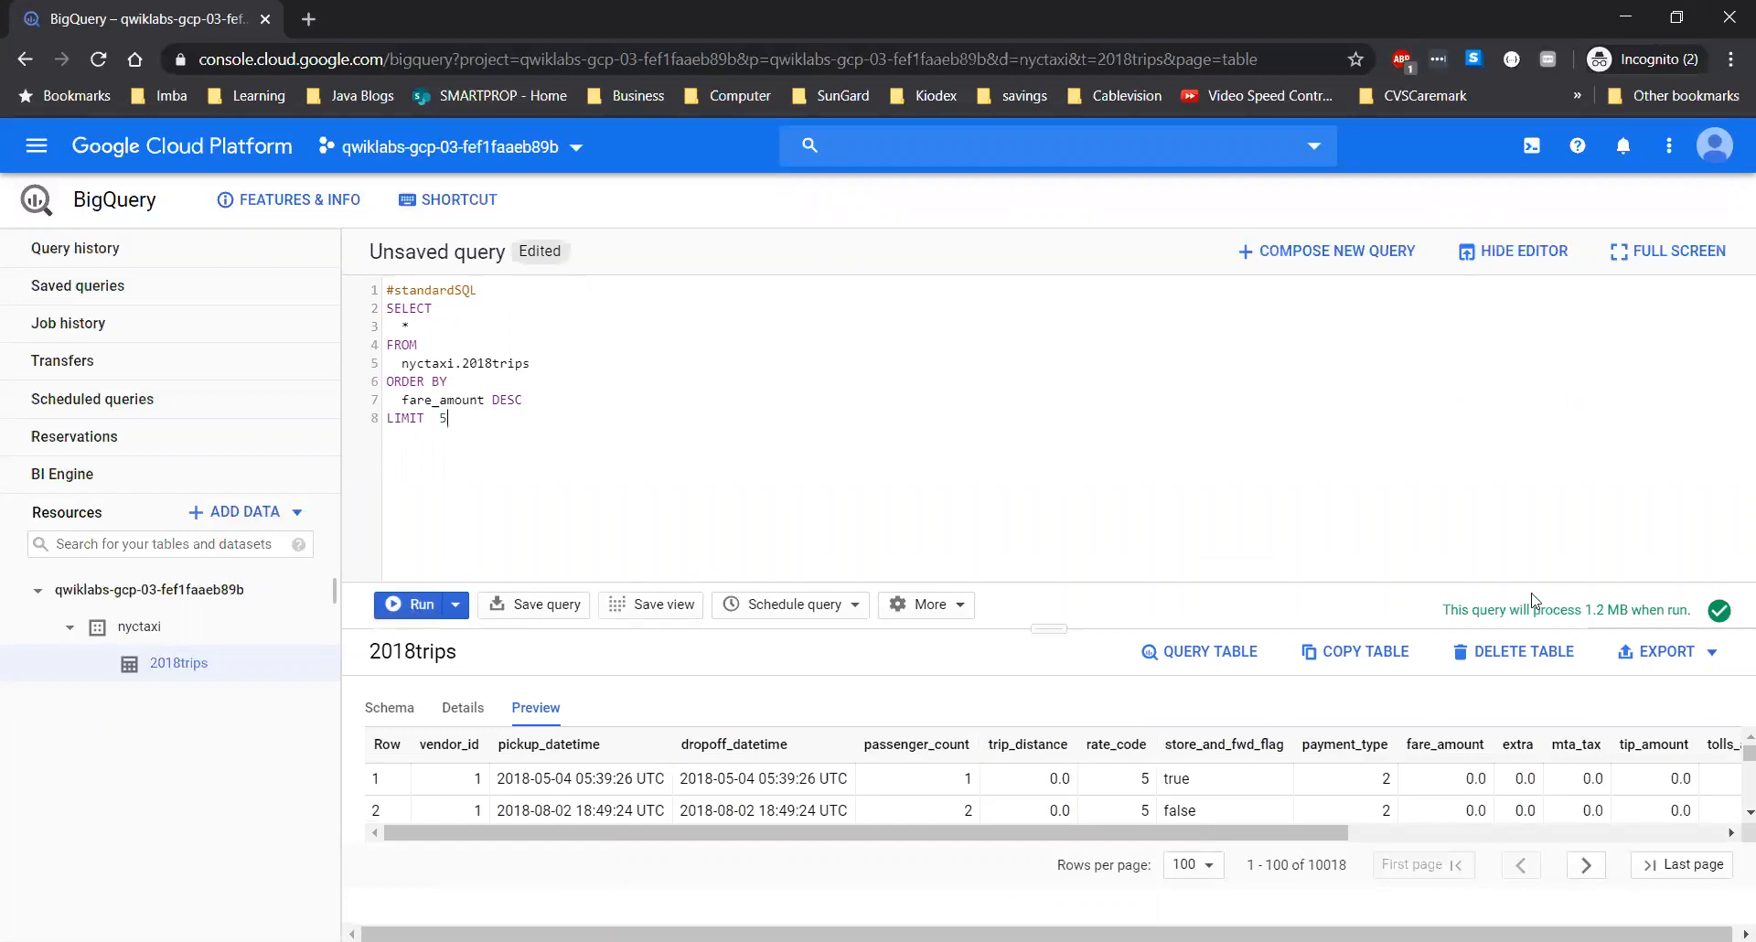
pyautogui.moveTo(1460, 609); pyautogui.dragTo(1622, 621)
pyautogui.click(1621, 619)
pyautogui.click(409, 613)
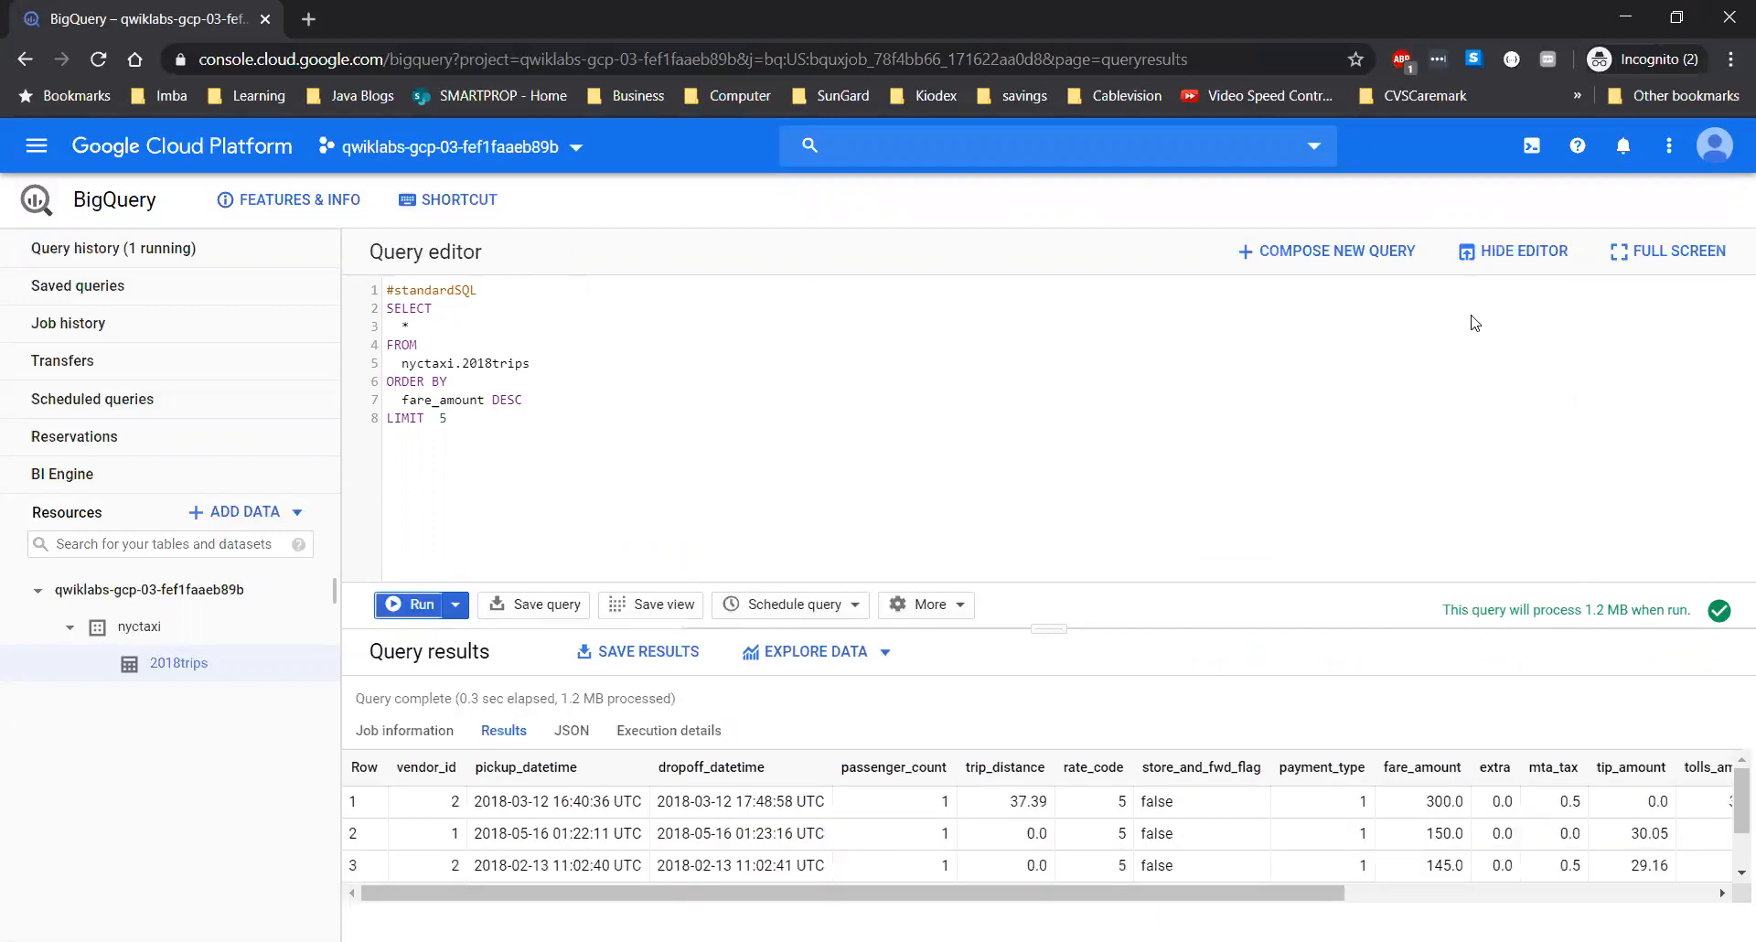
# Hide the query editor and compare the fare amounts in the query results with the lab instructions
pyautogui.click(1525, 251)
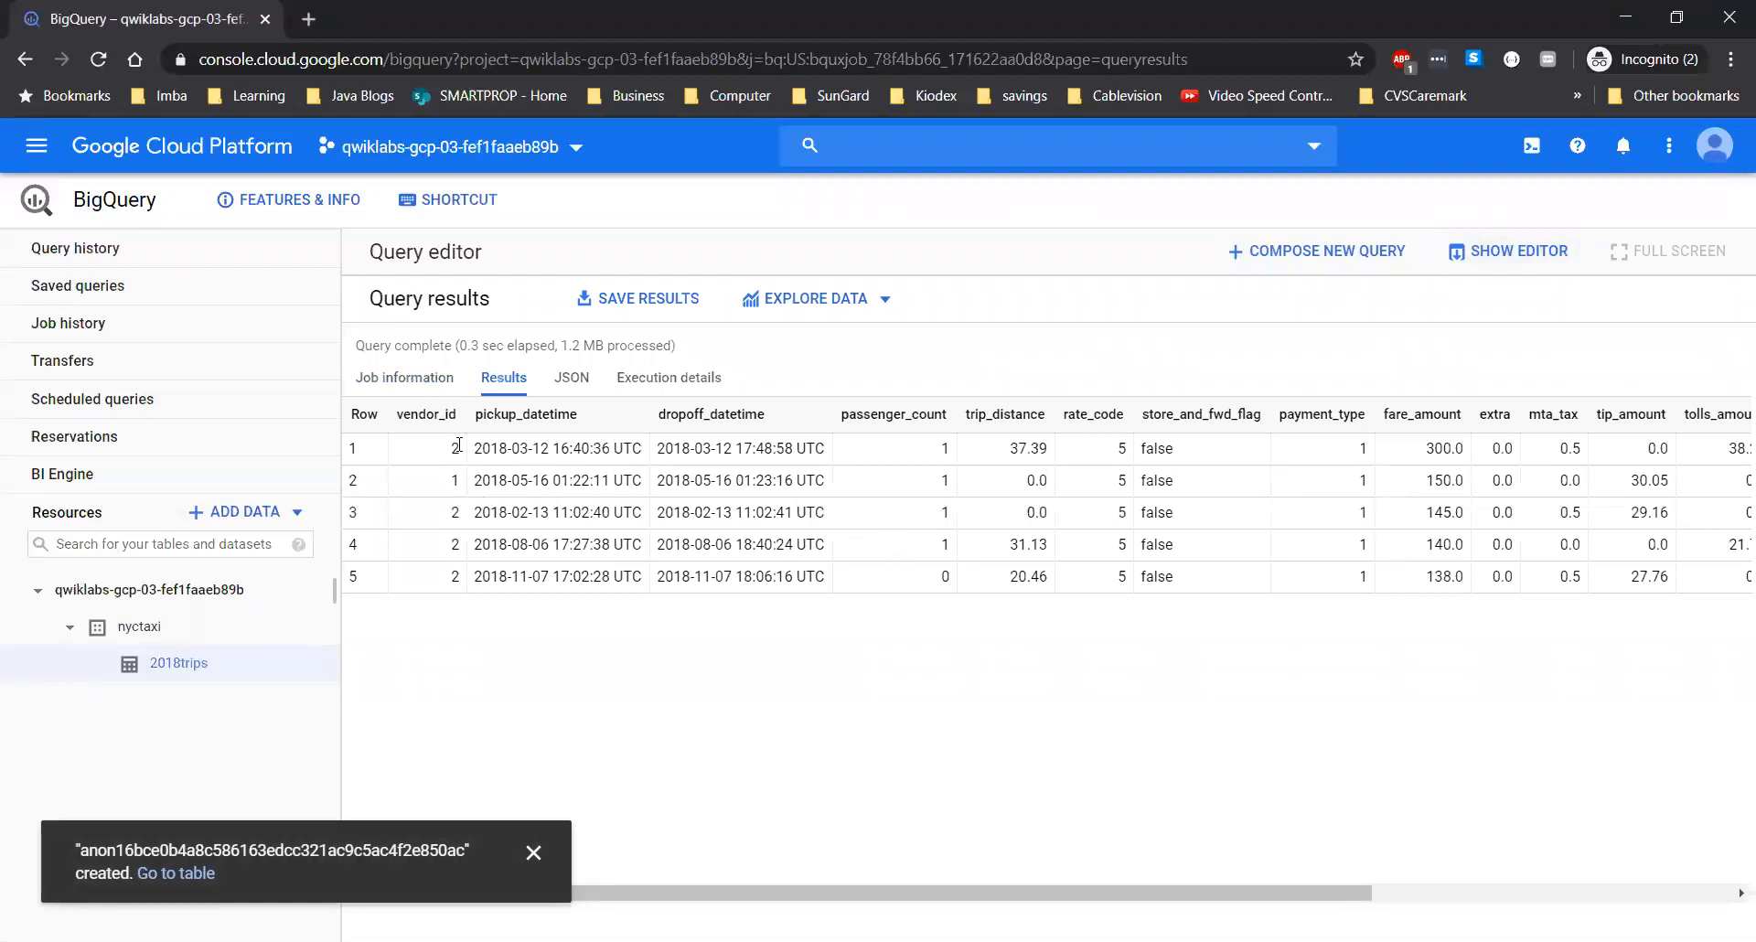
pyautogui.hotkey('alt', 'Tab')
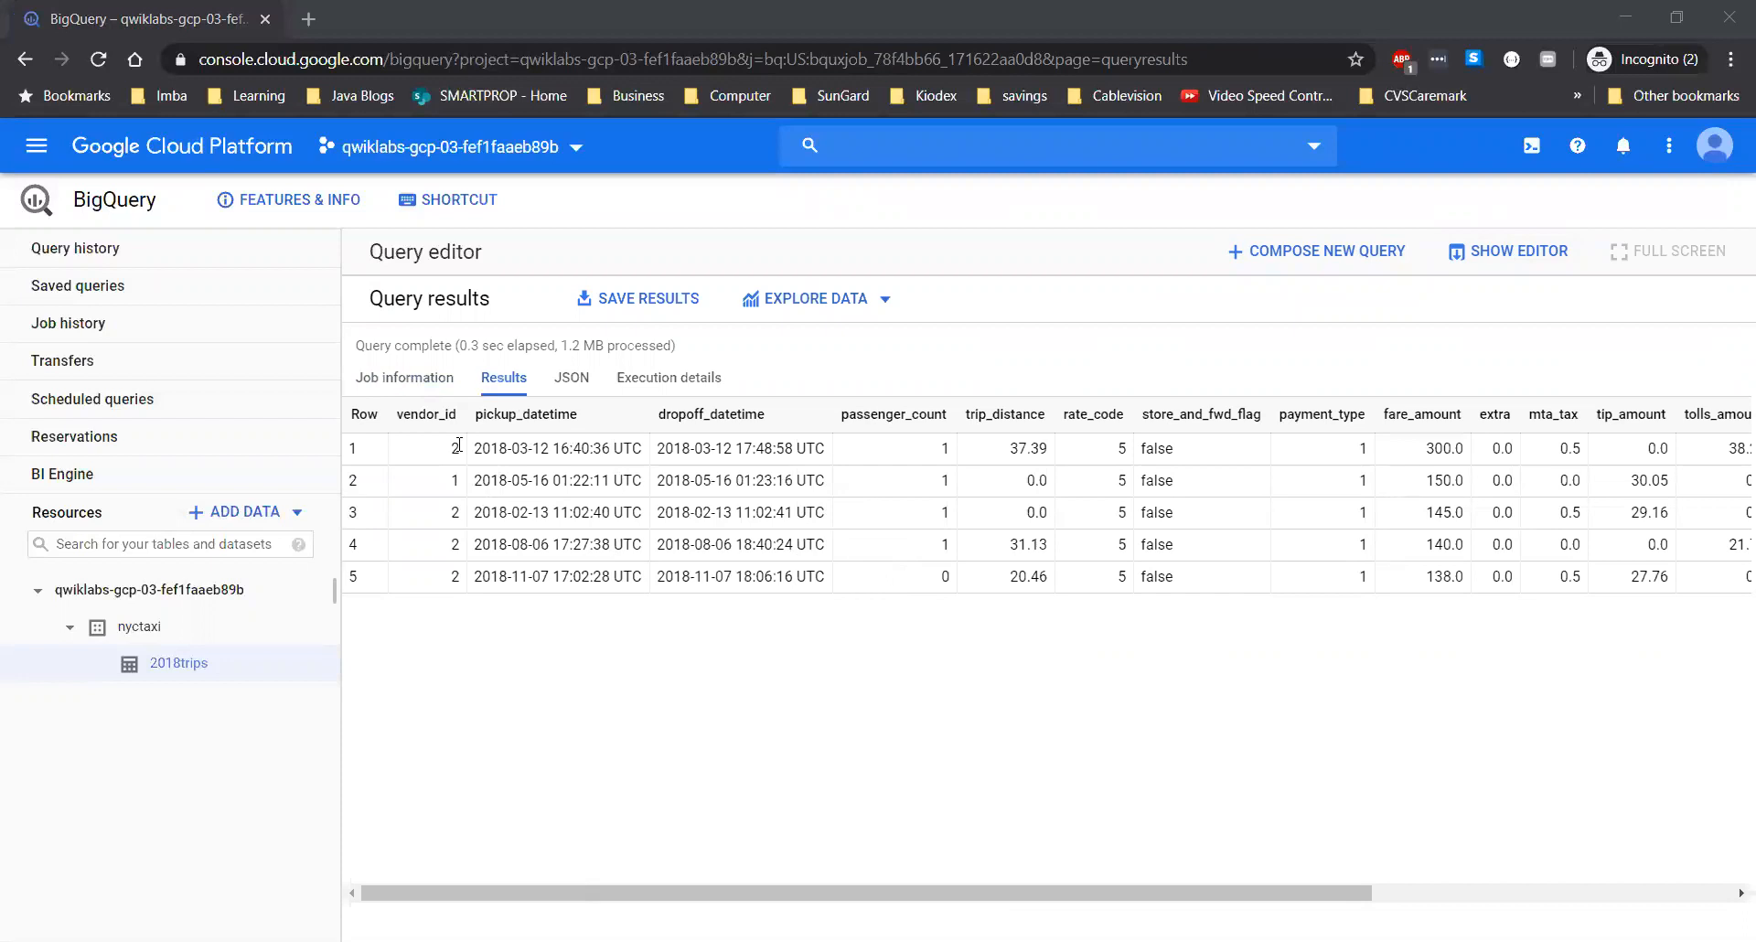
pyautogui.hotkey('alt', 'Tab')
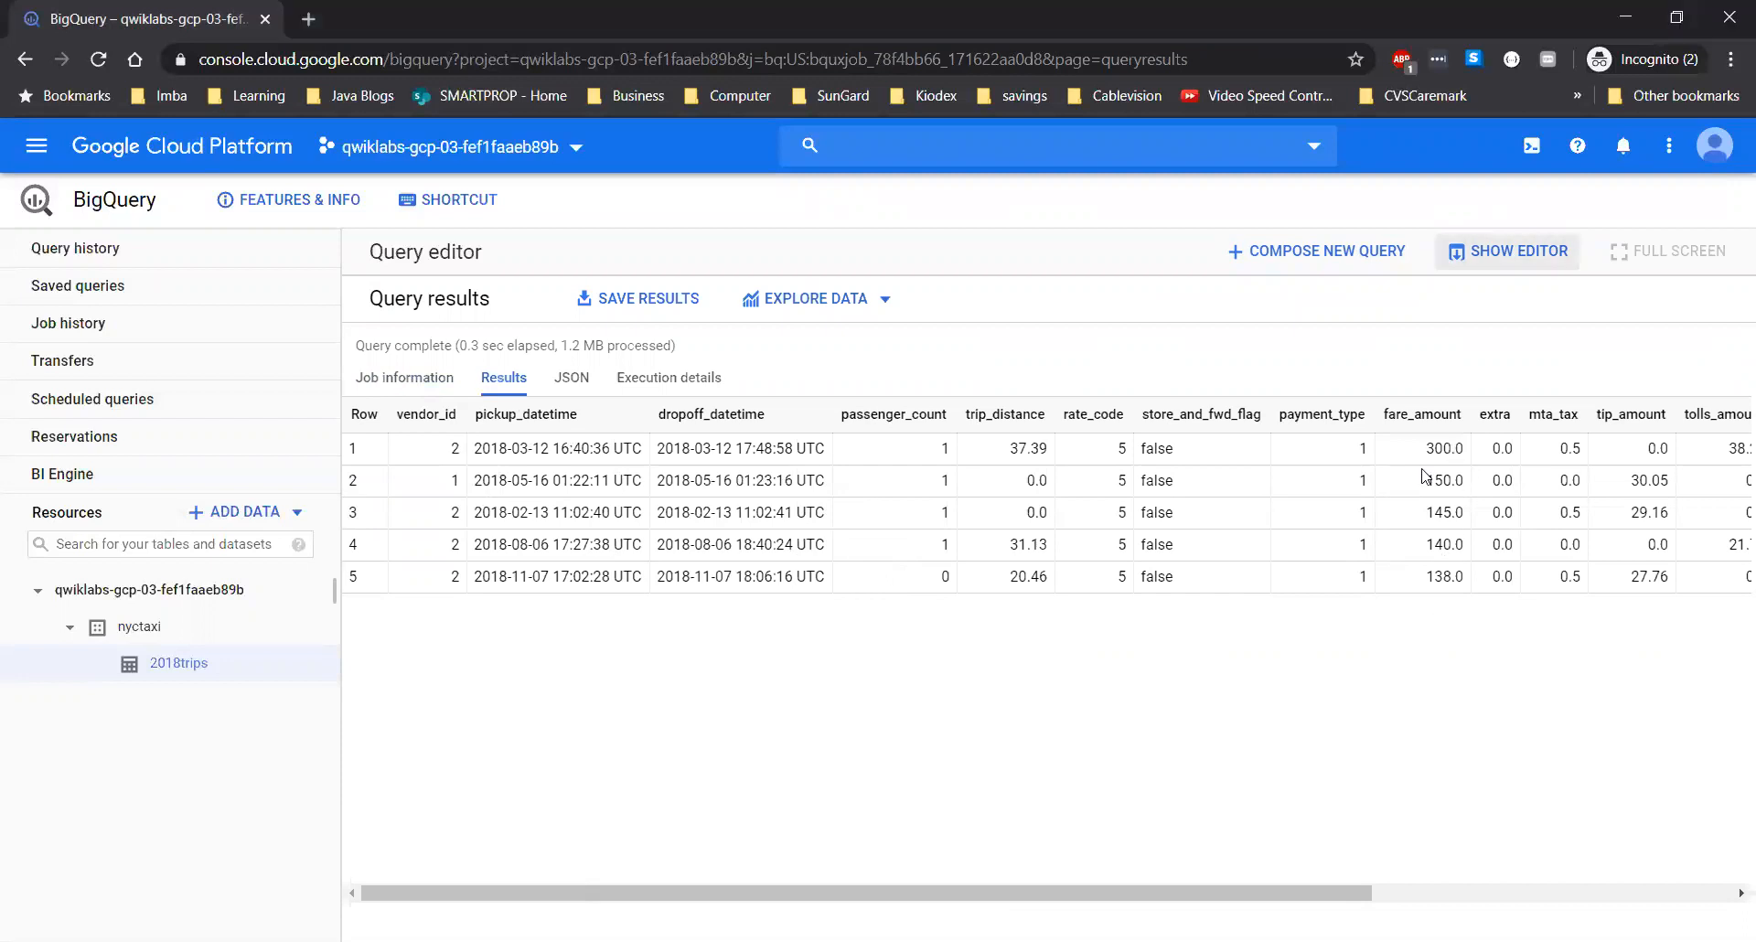
pyautogui.hotkey('alt', 'Tab')
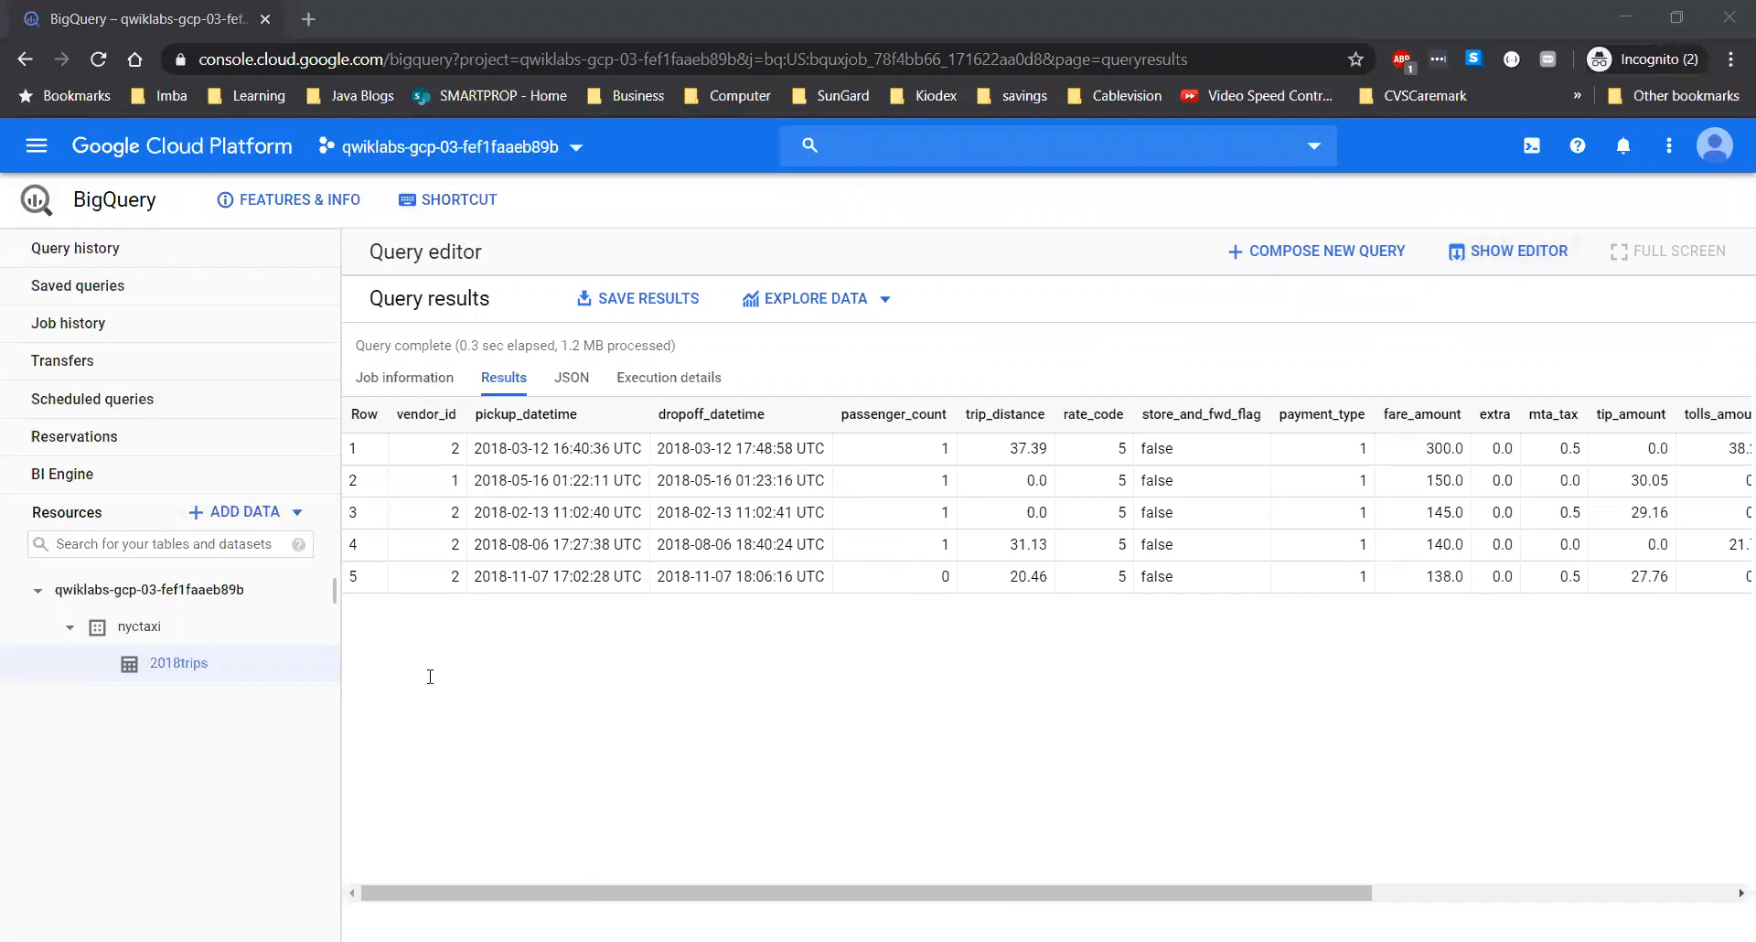
pyautogui.hotkey('alt', 'Tab')
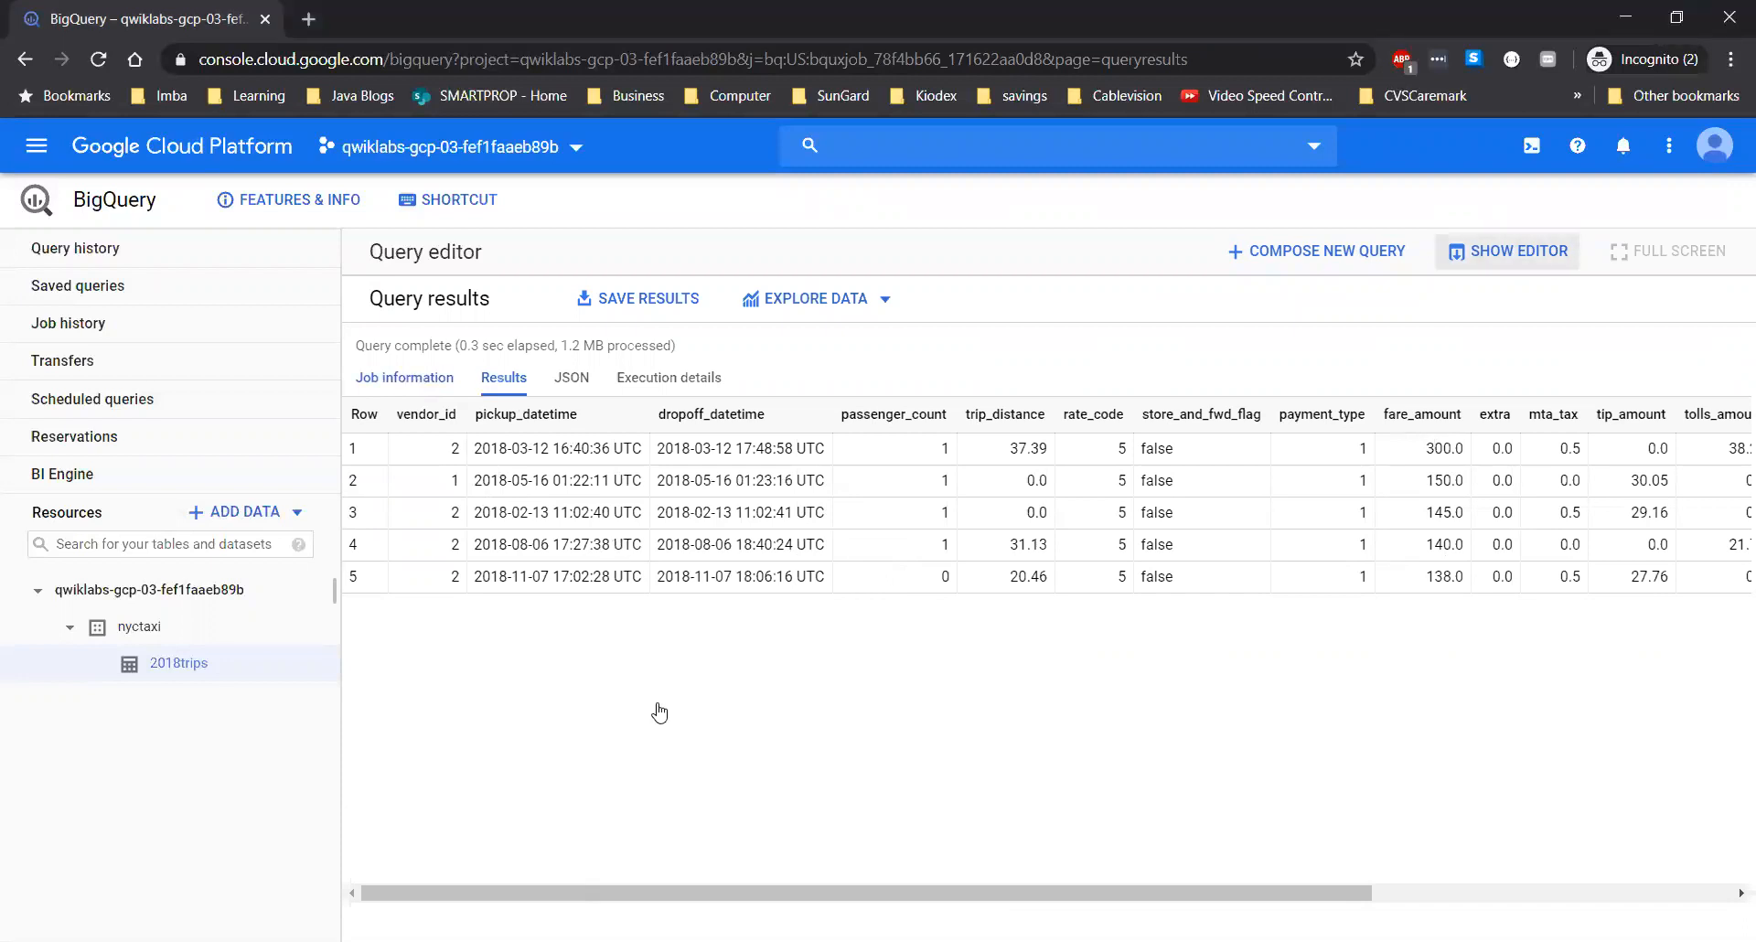
# Examine the duration and bytes processed in the query's job information
pyautogui.click(404, 378)
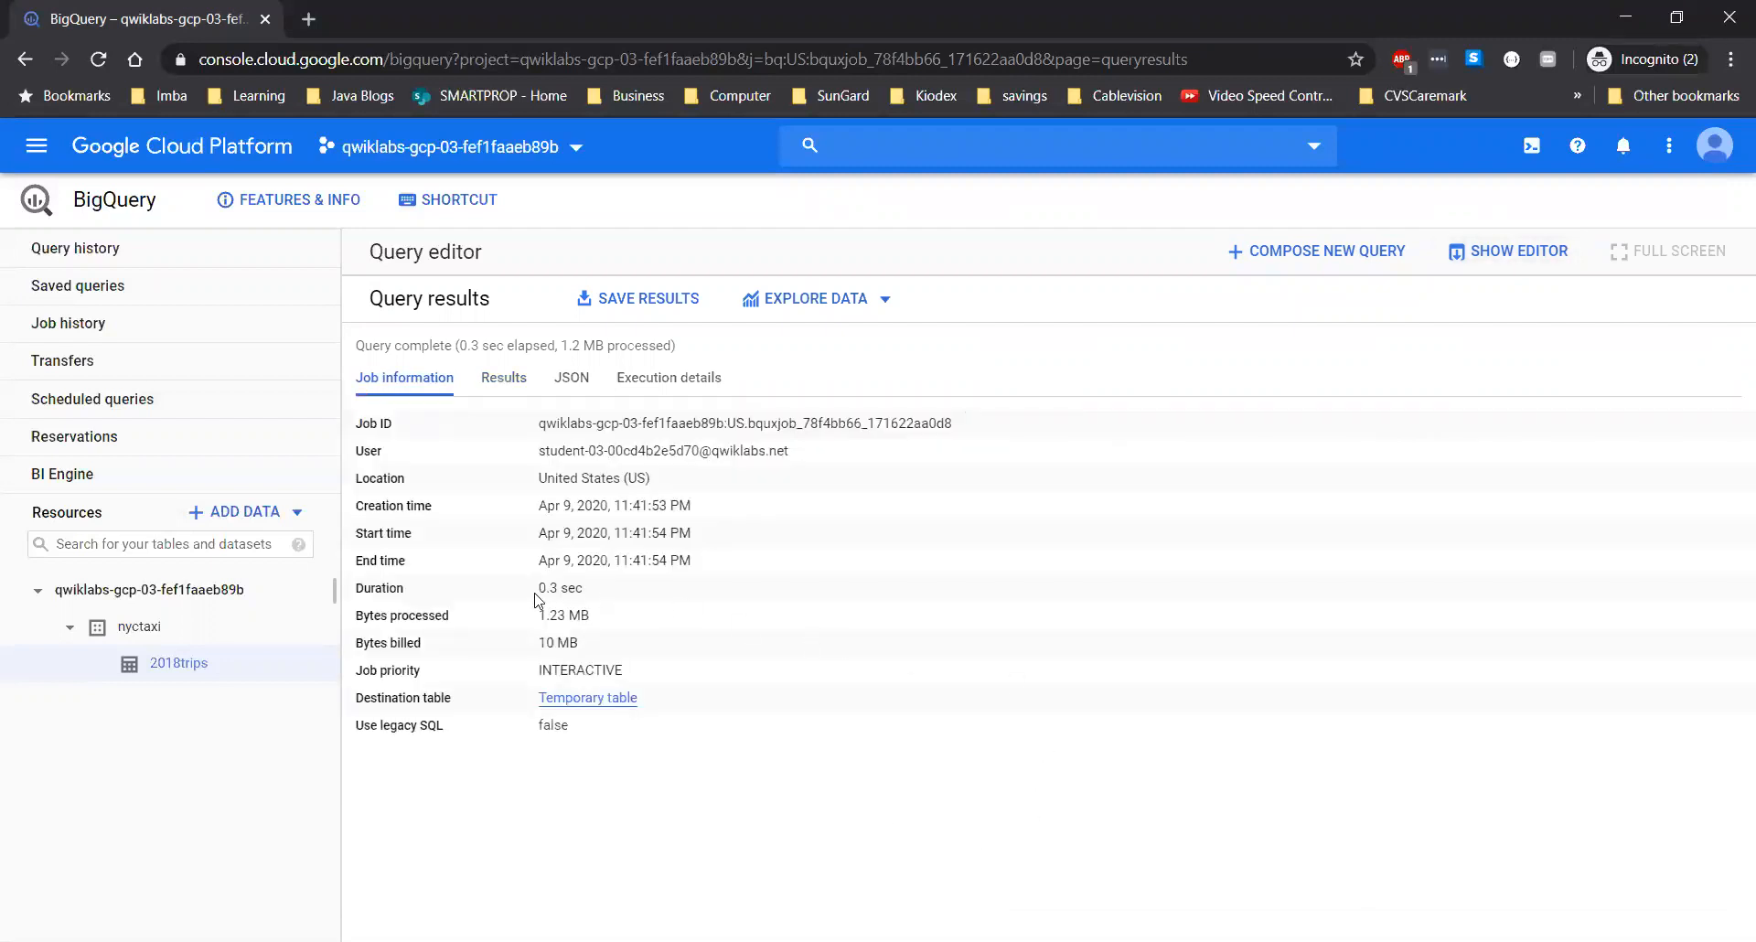
pyautogui.moveTo(548, 580); pyautogui.dragTo(593, 614)
pyautogui.click(587, 591)
# Examine the query's execution details, especially the number of input rows, and check them against the lab instructions
pyautogui.click(668, 378)
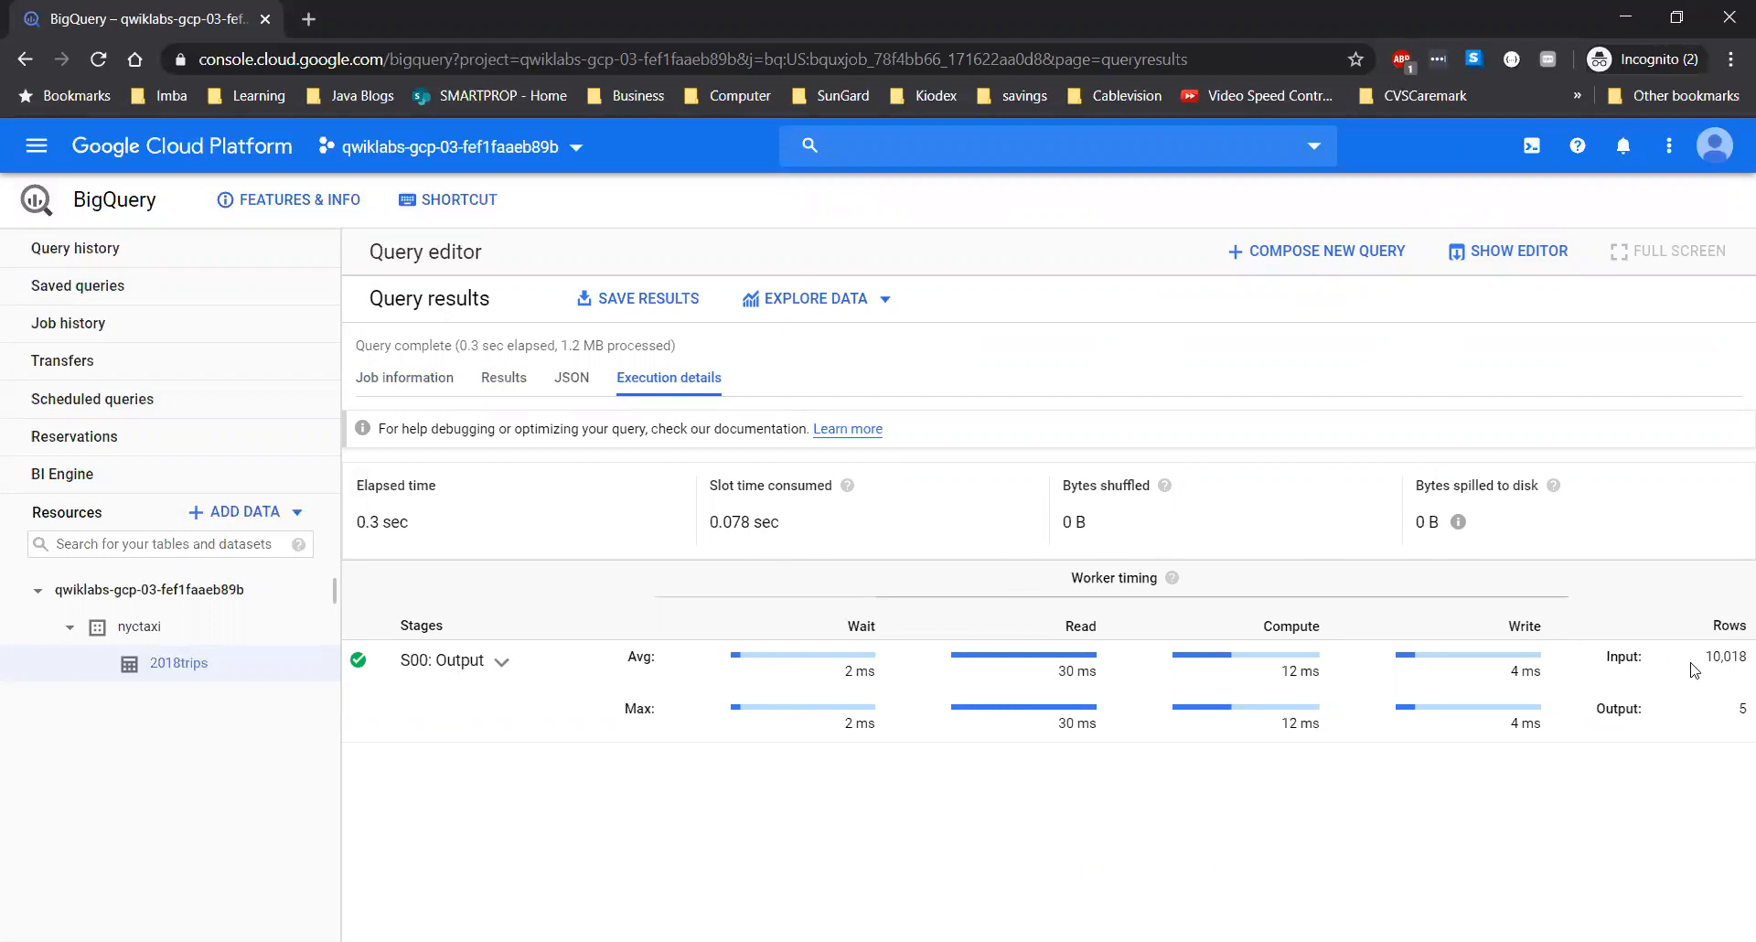
pyautogui.doubleClick(1727, 656)
pyautogui.click(1728, 655)
pyautogui.hotkey('alt', 'Tab')
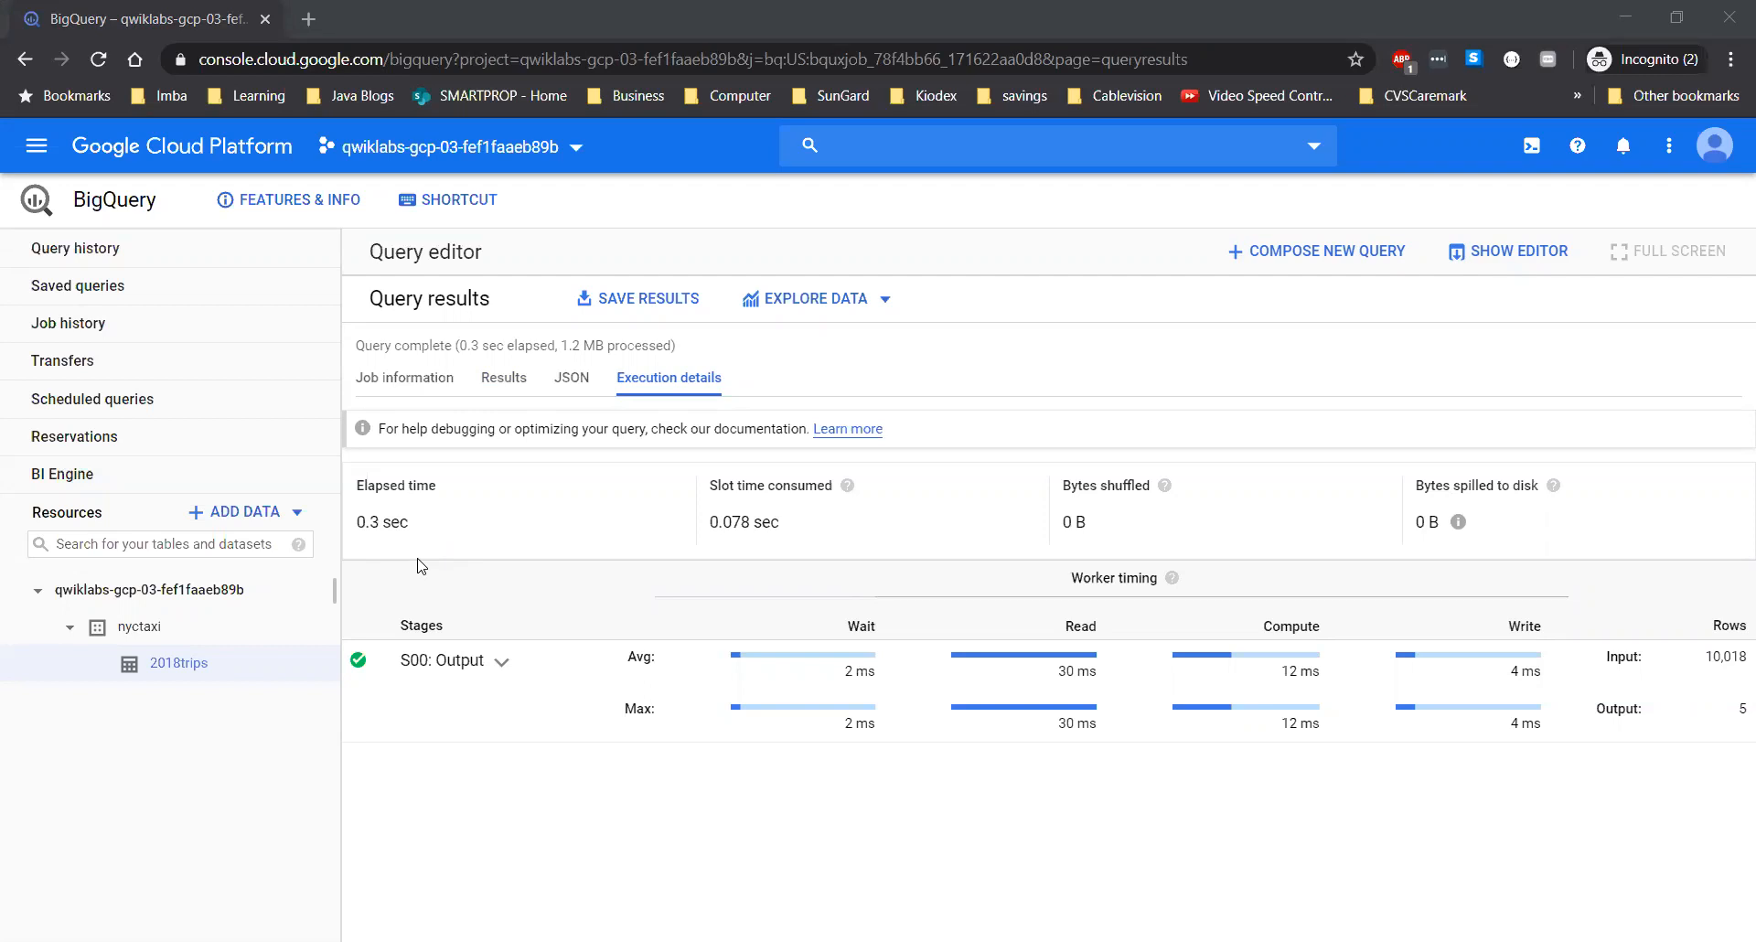
pyautogui.hotkey('alt', 'Tab')
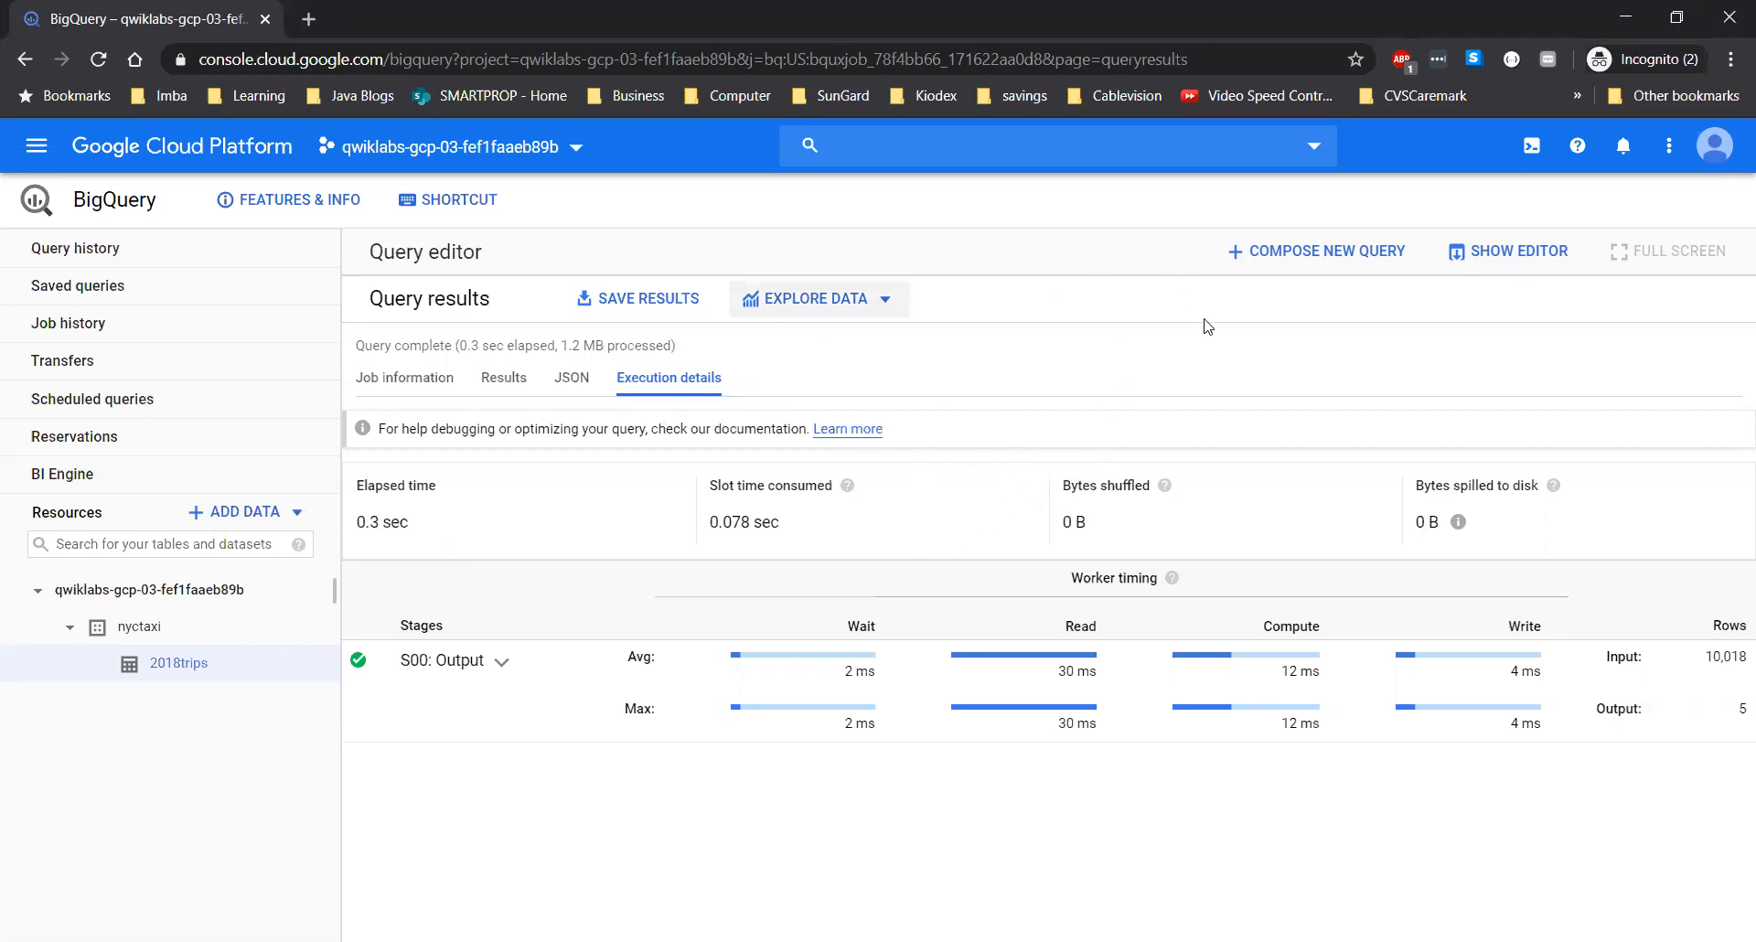
# Show the query editor again and start a Cloud Shell session for the project
pyautogui.click(1479, 266)
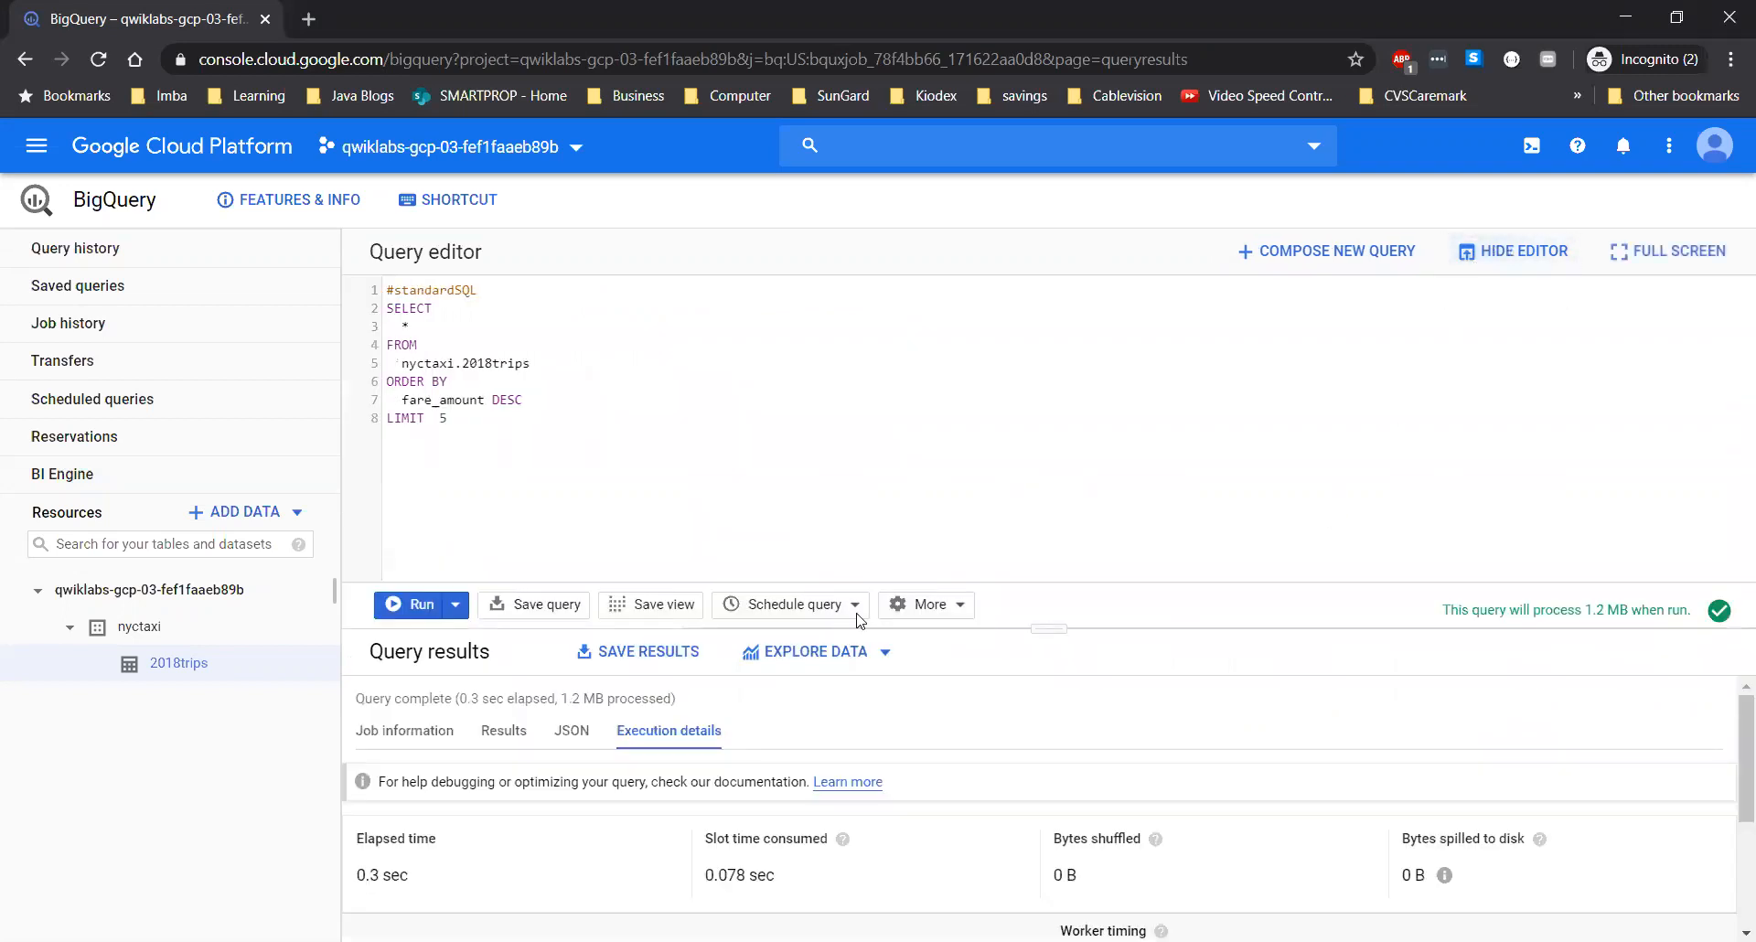
pyautogui.click(1533, 150)
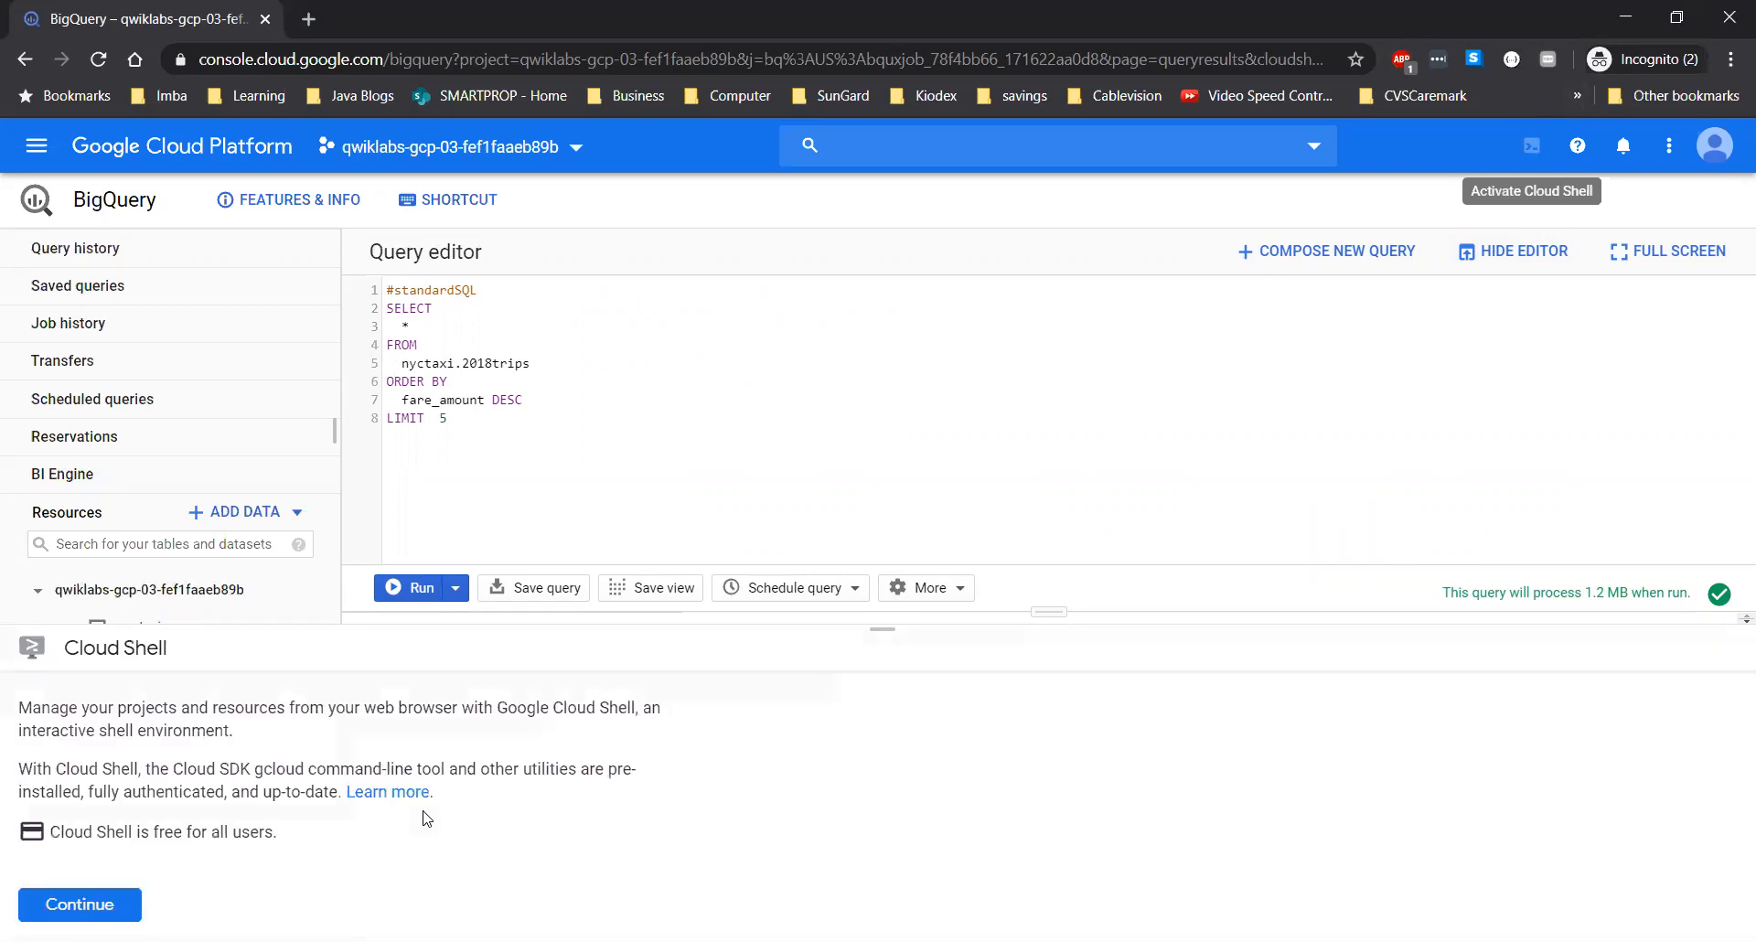
pyautogui.click(79, 903)
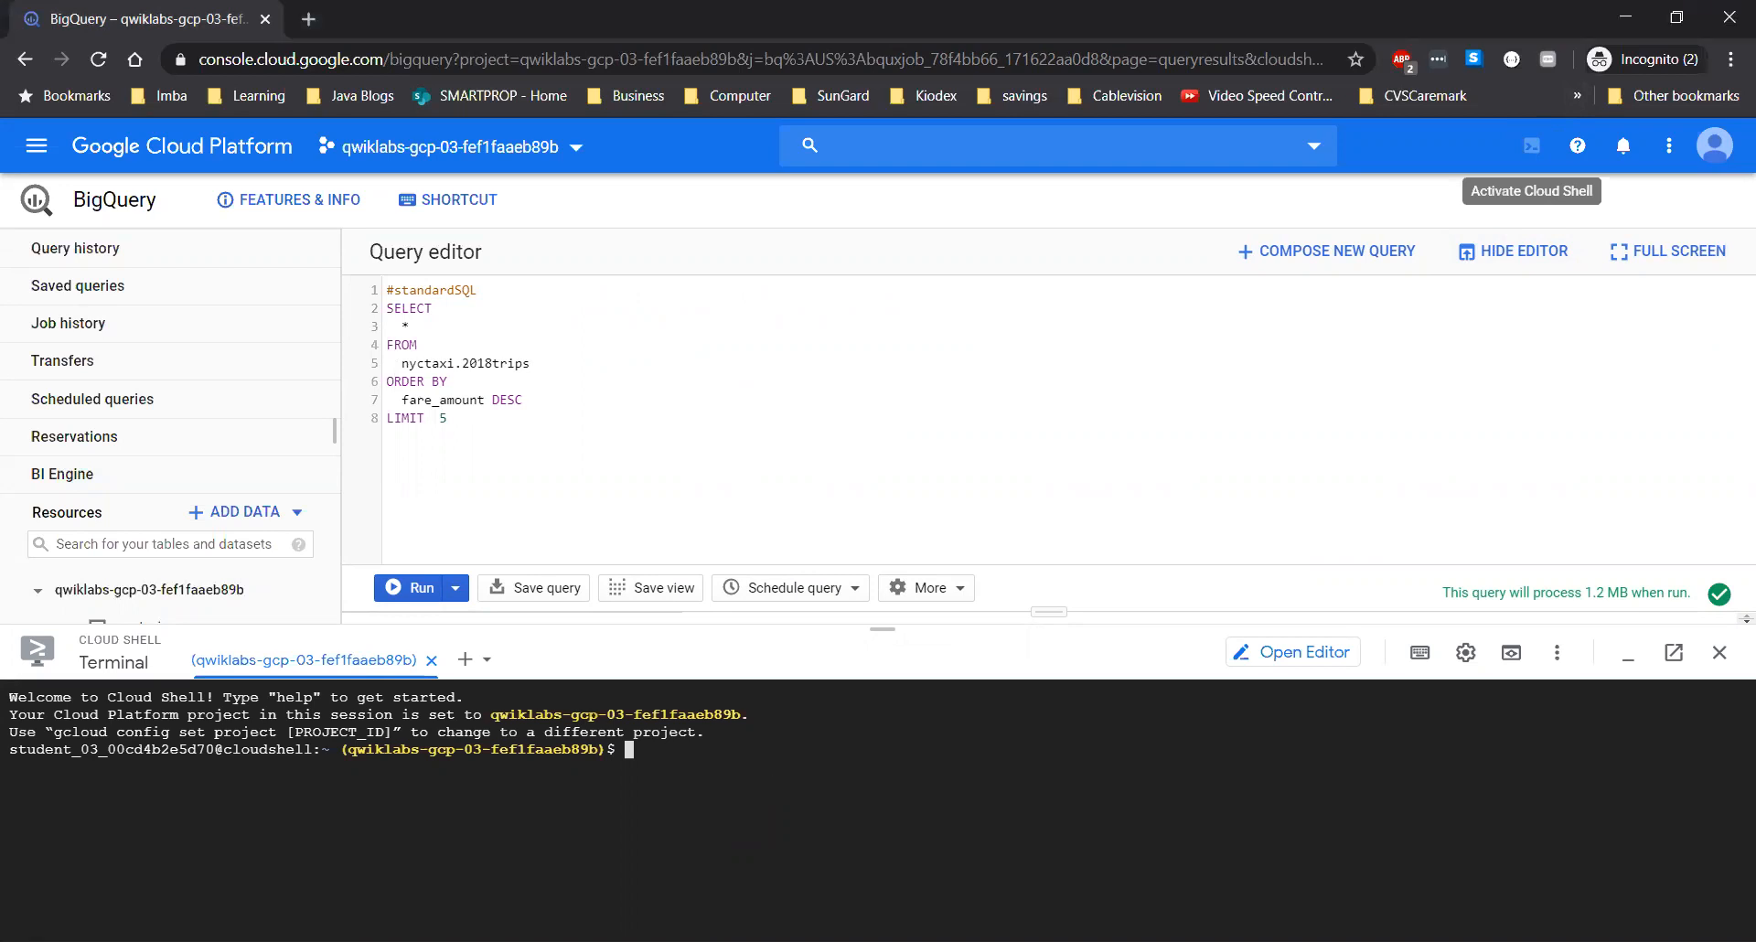
# Load gs://cloud-training/OCBL013/nyc_tlc_yellow_trips_2018_subset_2.csv into nyctaxi.2018trips using bq load with CSV source format, --autodetect and --noreplace
pyautogui.write('bq load \\ --source_format=CSV \\ --autodetect \\ --noreplace  \\ nyctaxi.2018trips \\ gs://cloud-training/OCBL013/nyc_tlc_yellow_trips_2018_subset_2.csv')
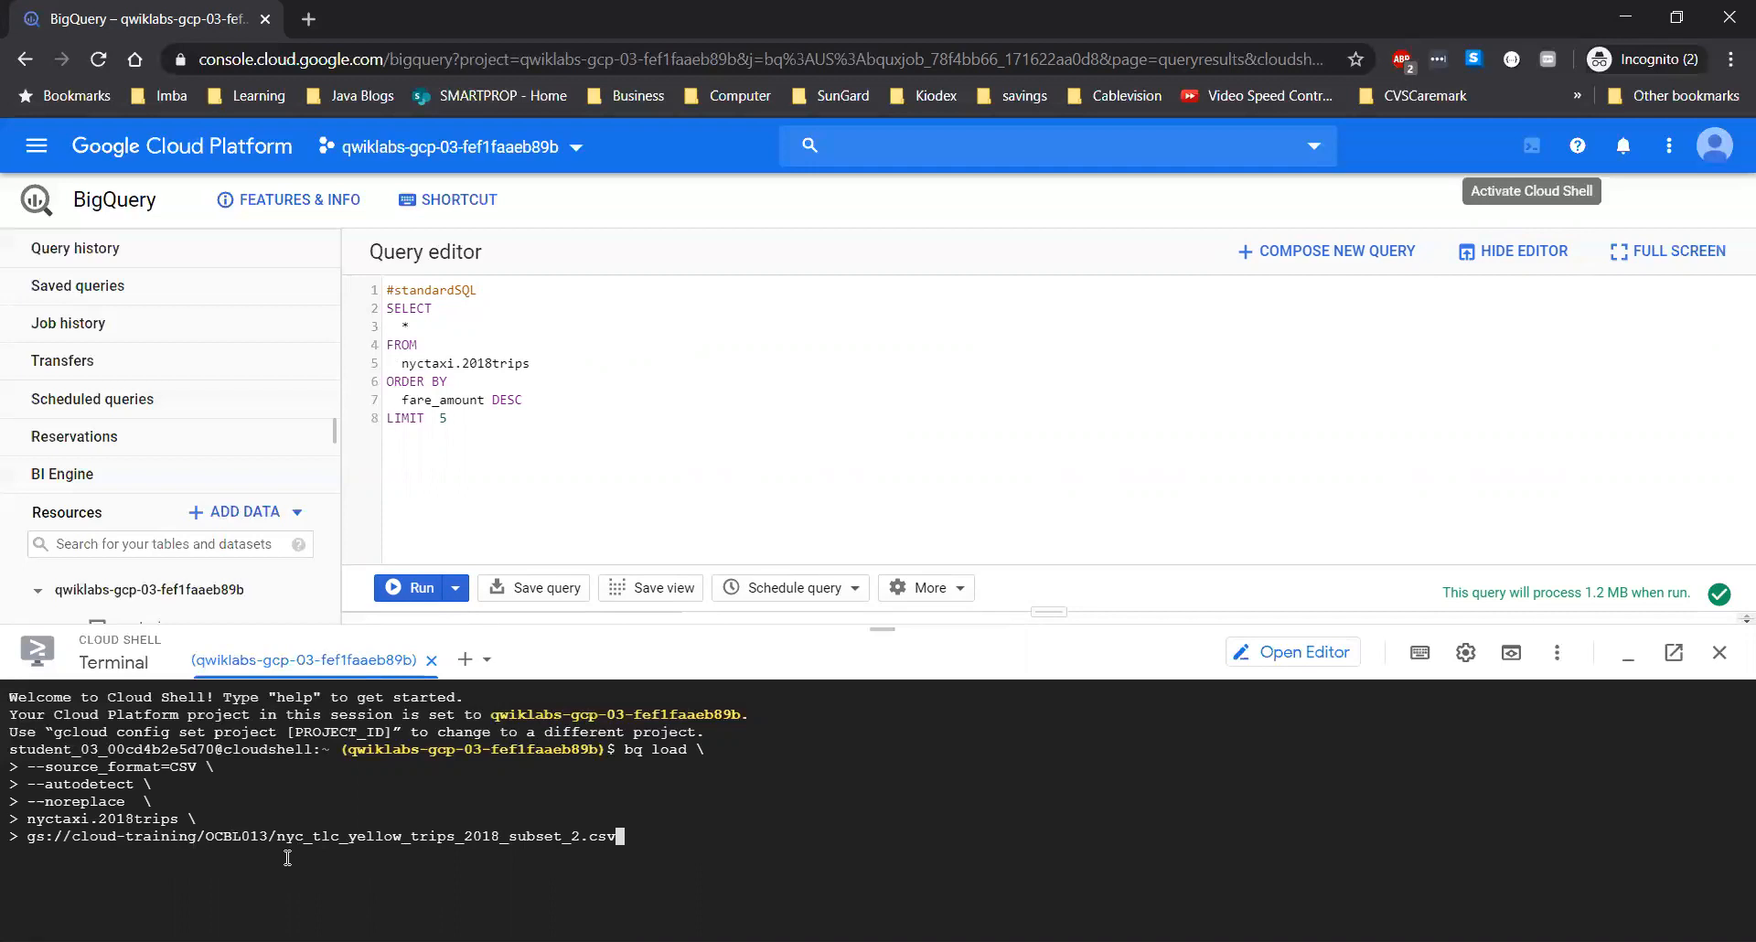
pyautogui.press('Return')
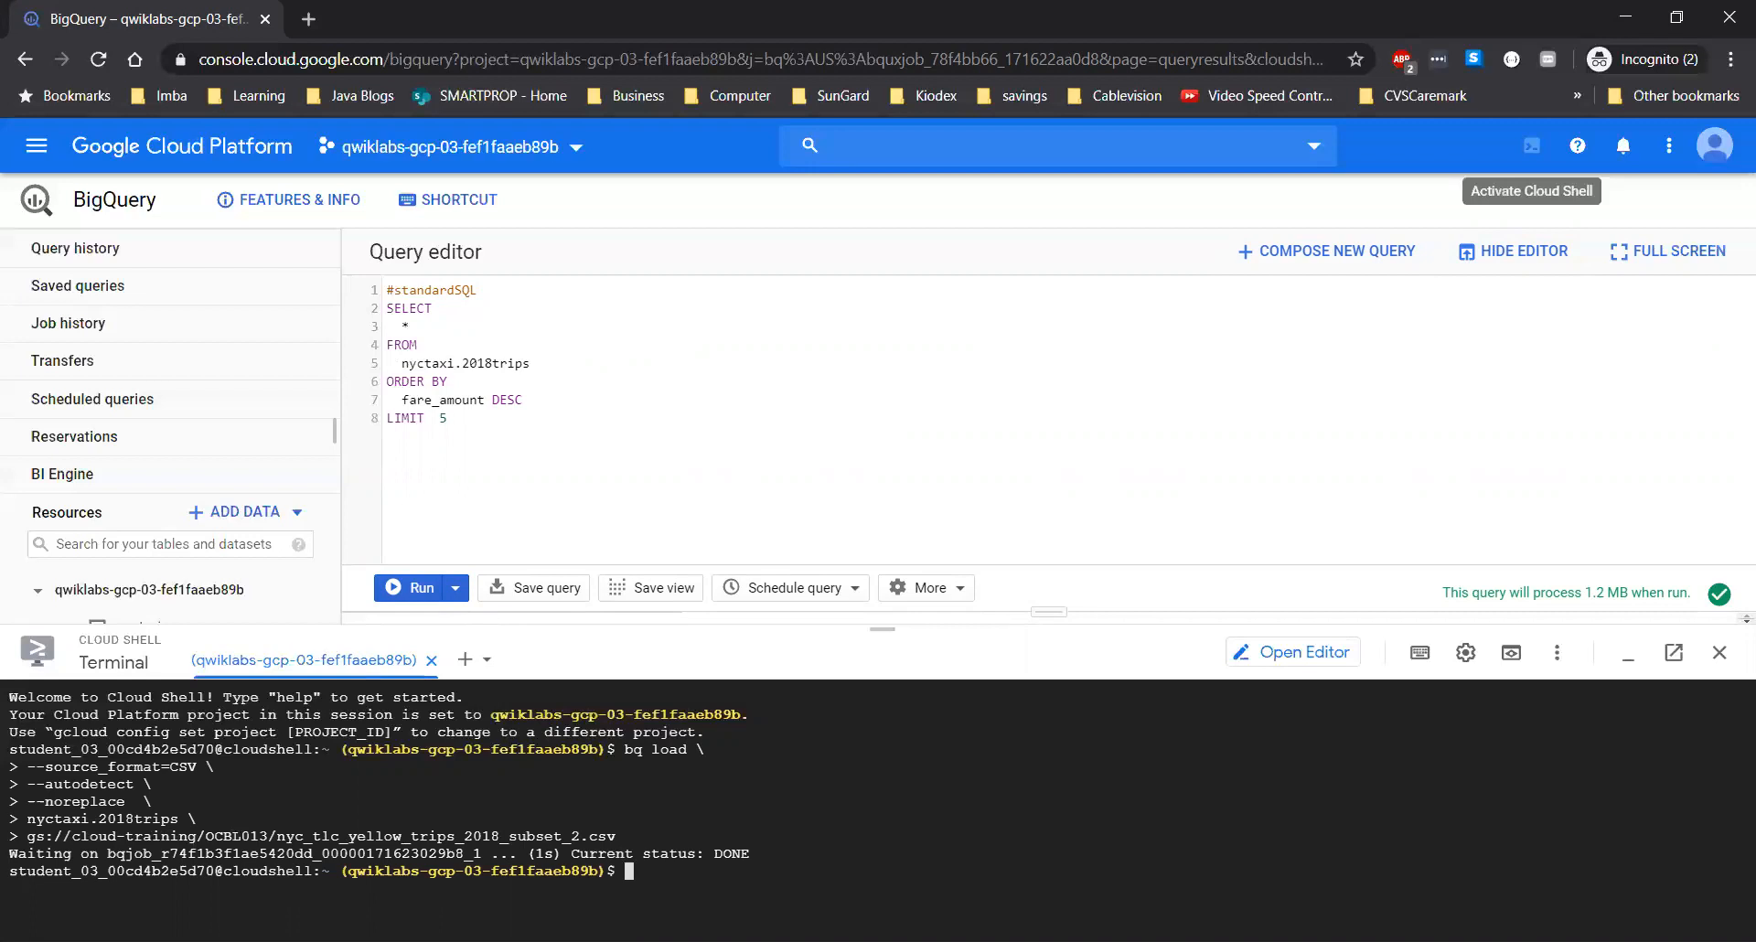
pyautogui.hotkey('alt', 'Tab')
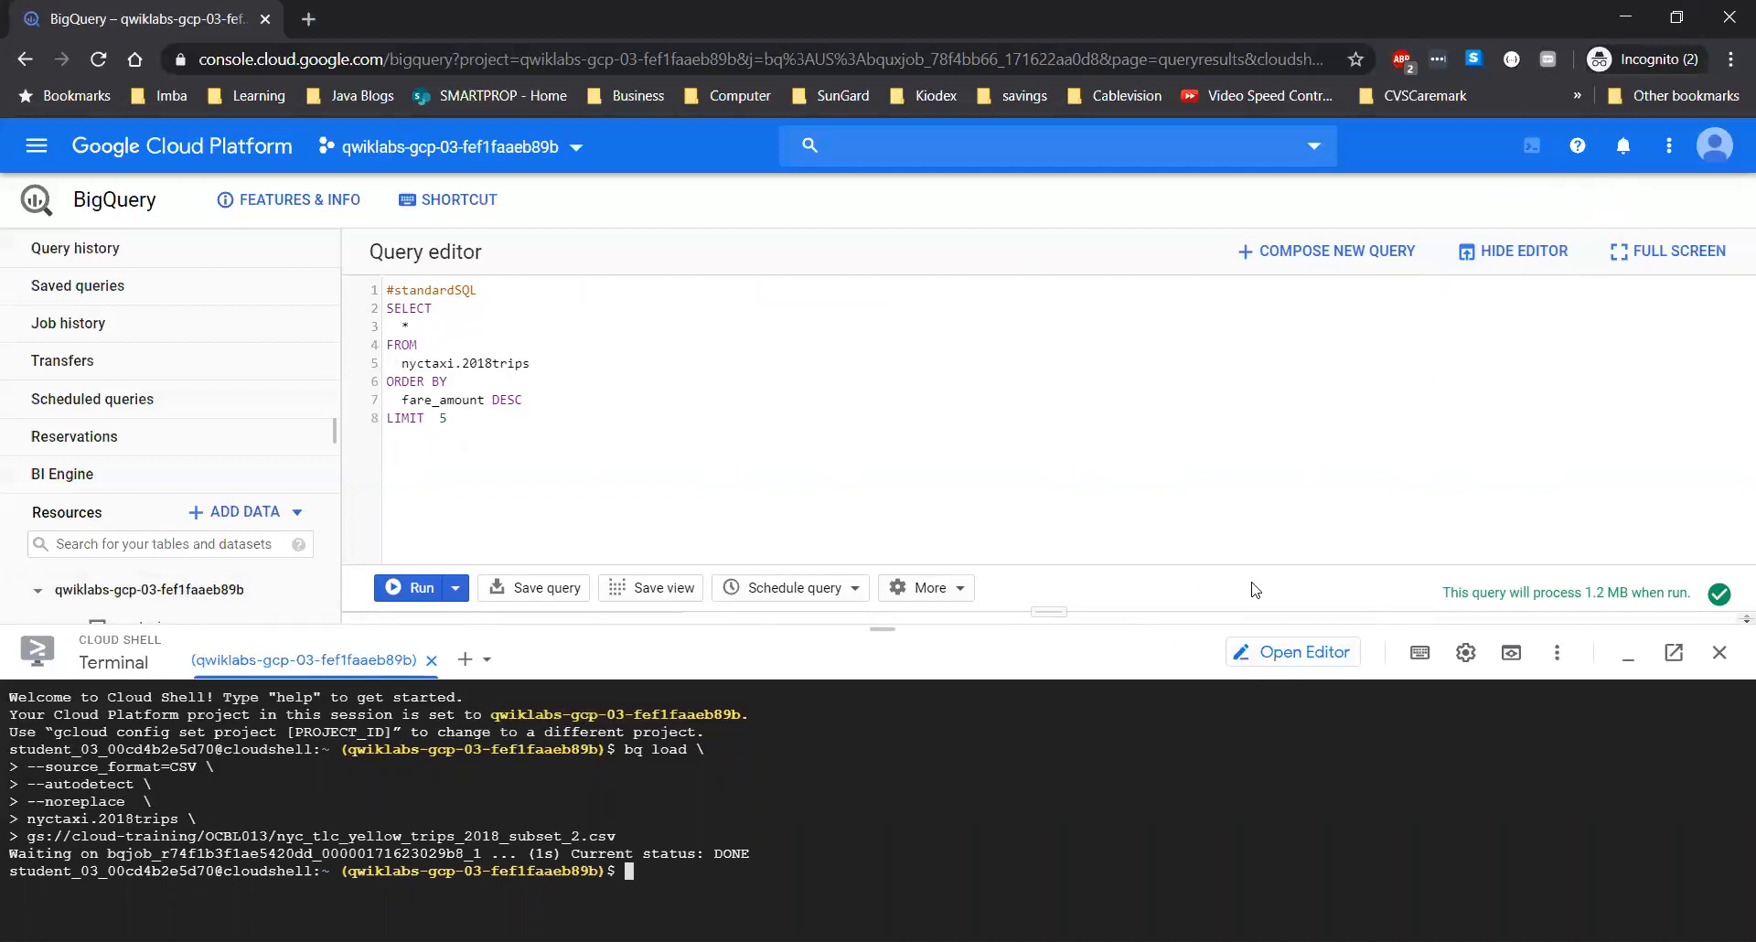
# Minimize Cloud Shell, check the row count and last modified time in the 2018trips table details, and dismiss the menu tip
pyautogui.click(1627, 660)
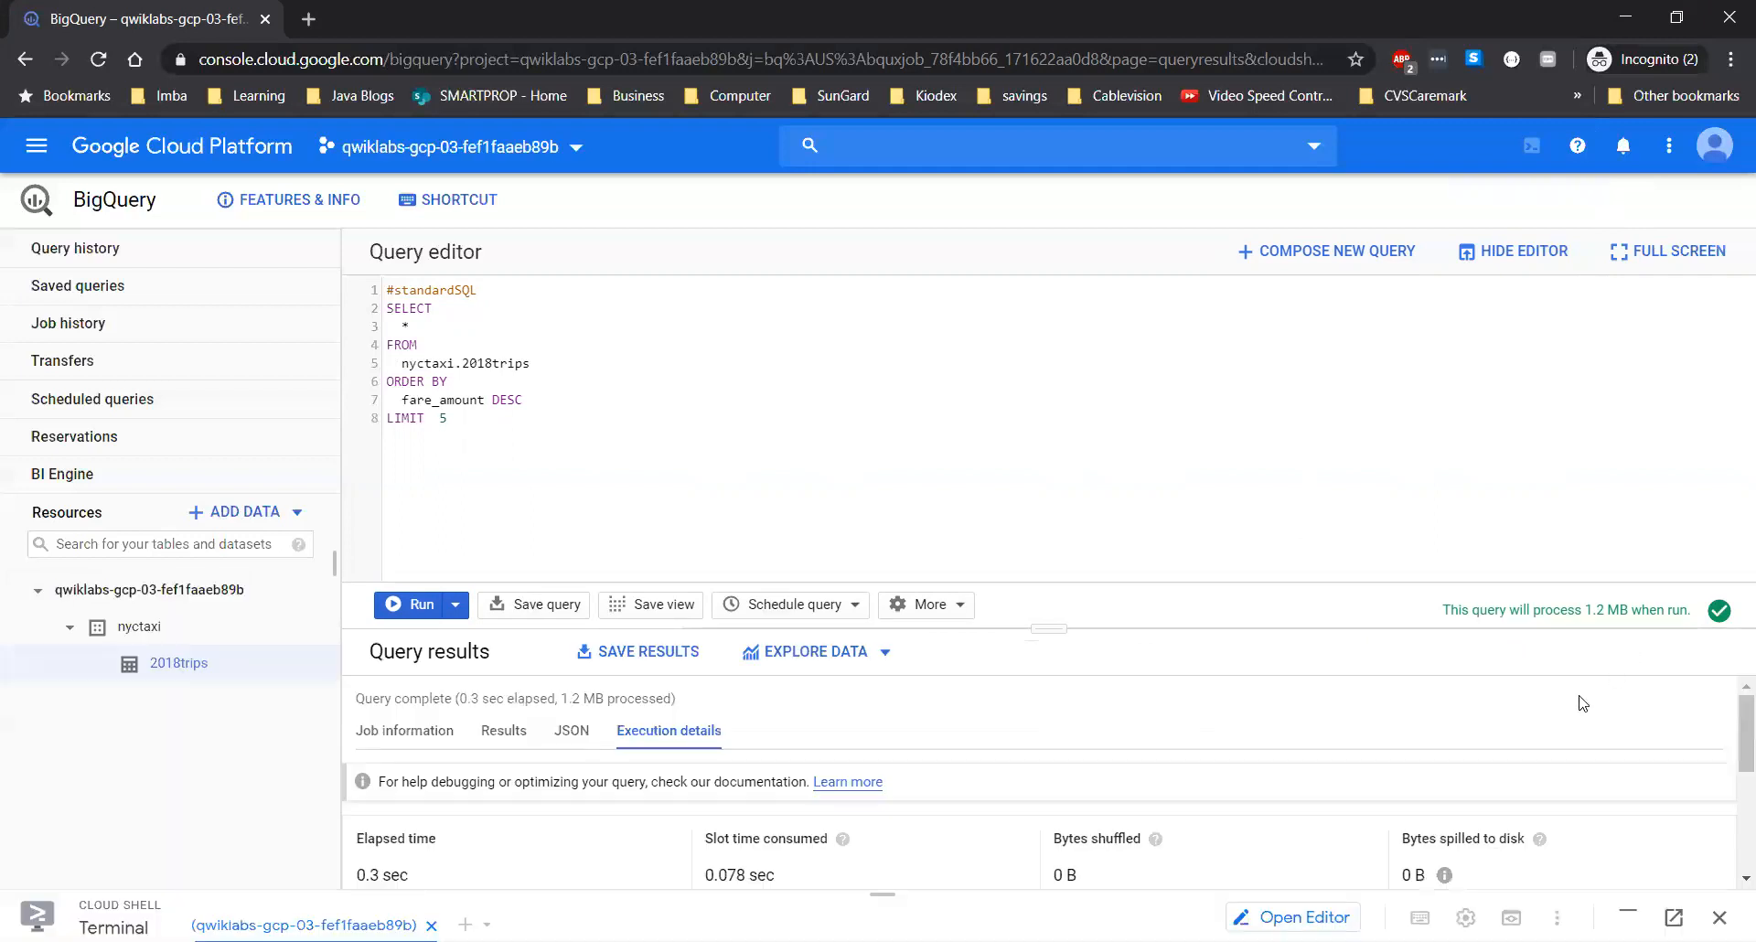
pyautogui.click(146, 667)
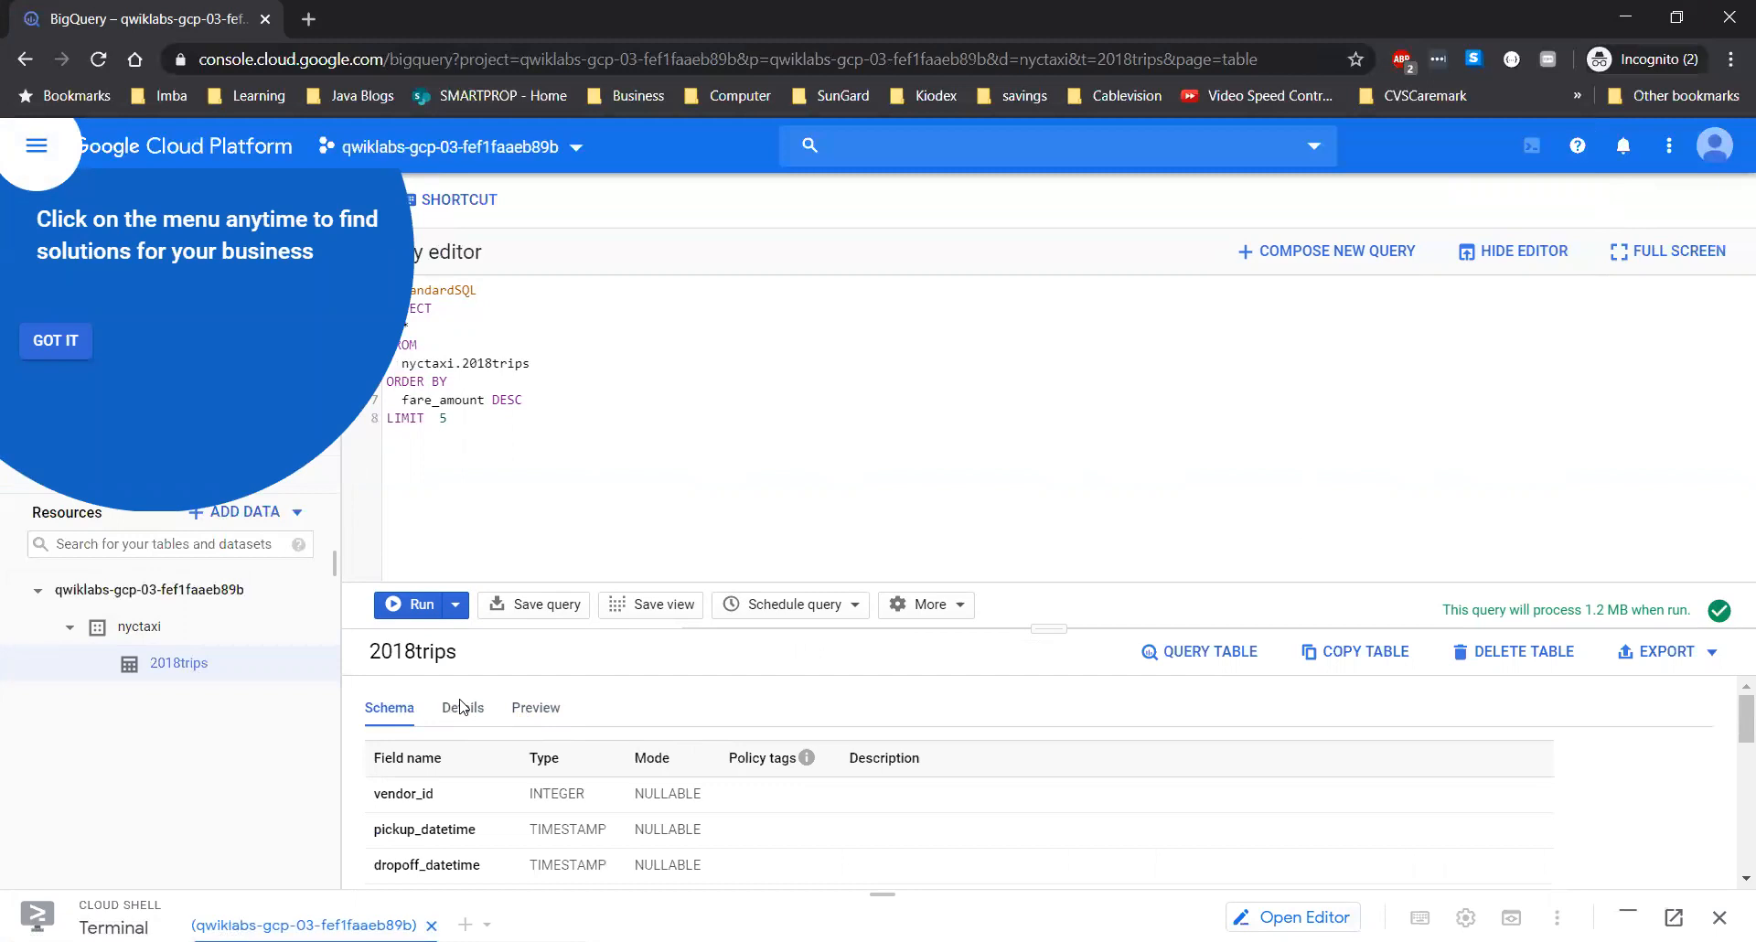
pyautogui.click(460, 720)
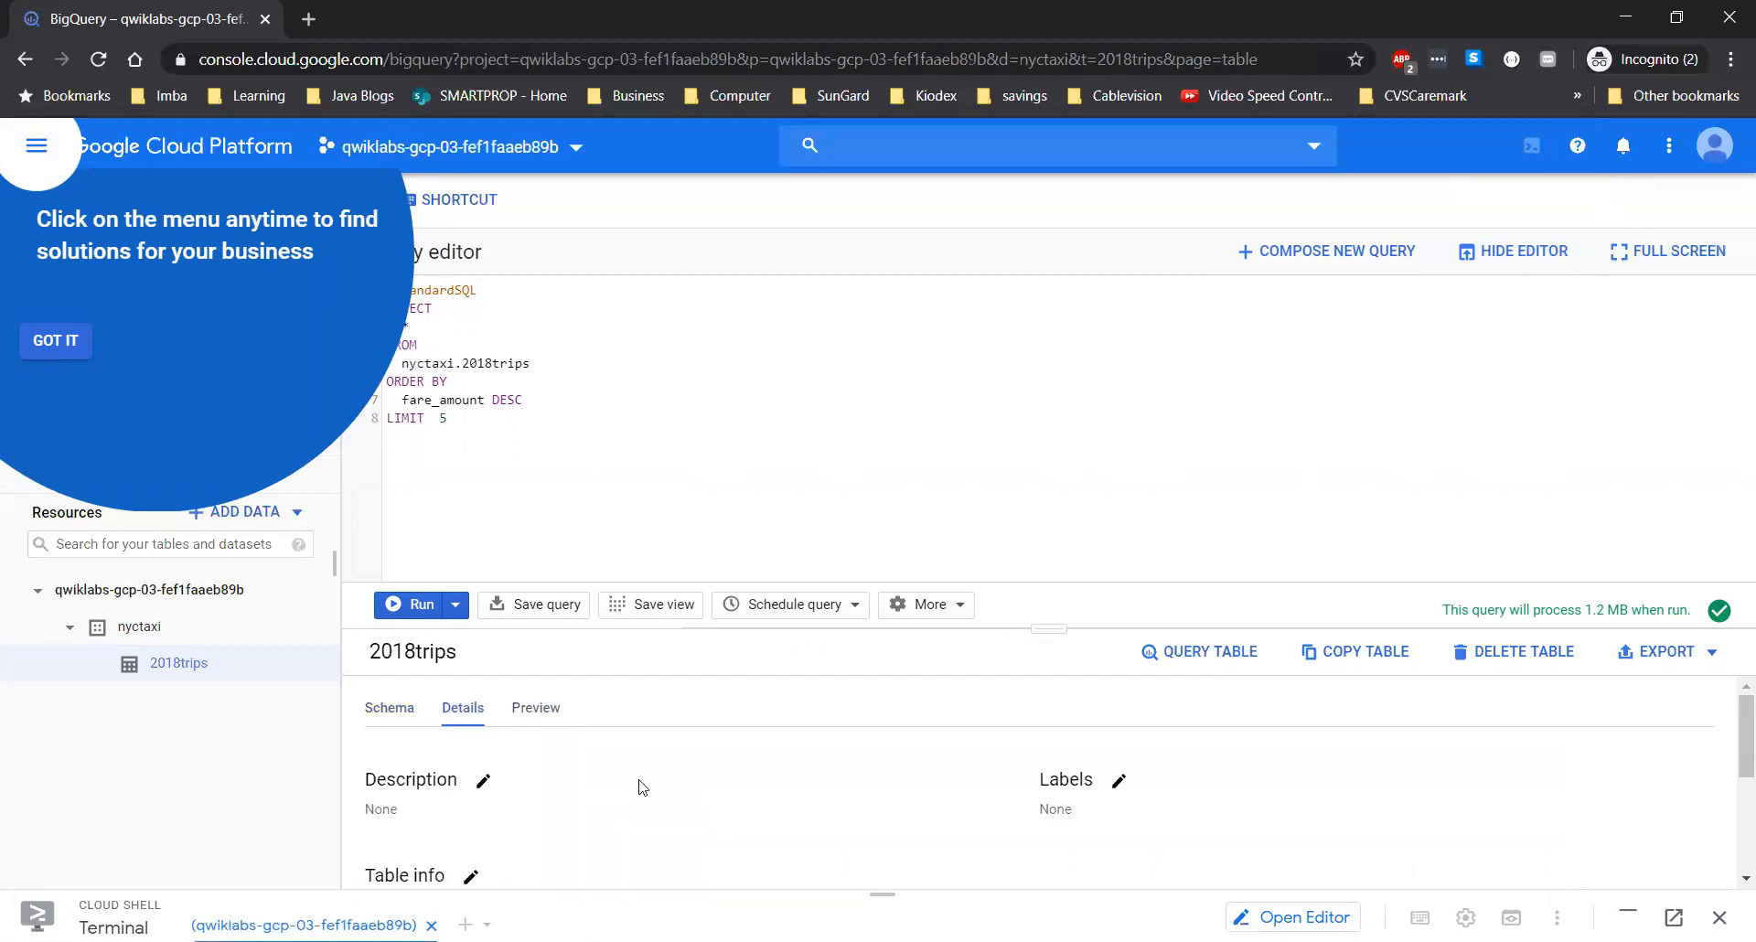
pyautogui.scroll(-3, 640, 784)
pyautogui.scroll(1, 631, 787)
pyautogui.moveTo(559, 815); pyautogui.dragTo(614, 862)
pyautogui.click(605, 816)
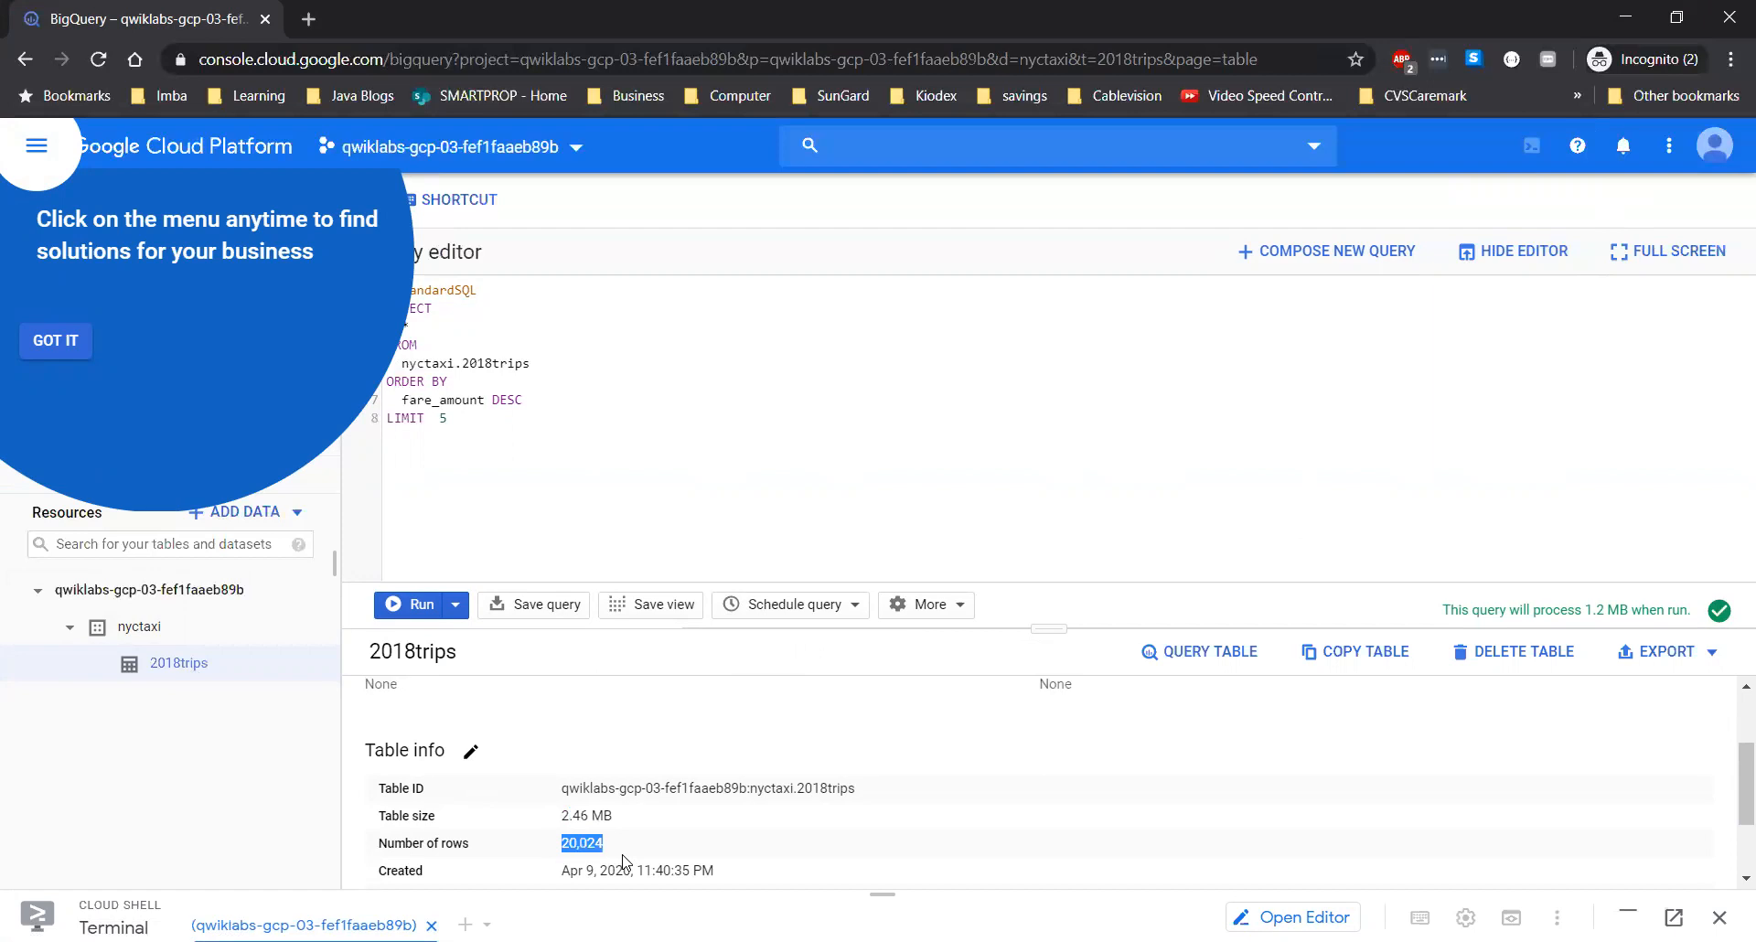
pyautogui.click(628, 861)
pyautogui.click(75, 355)
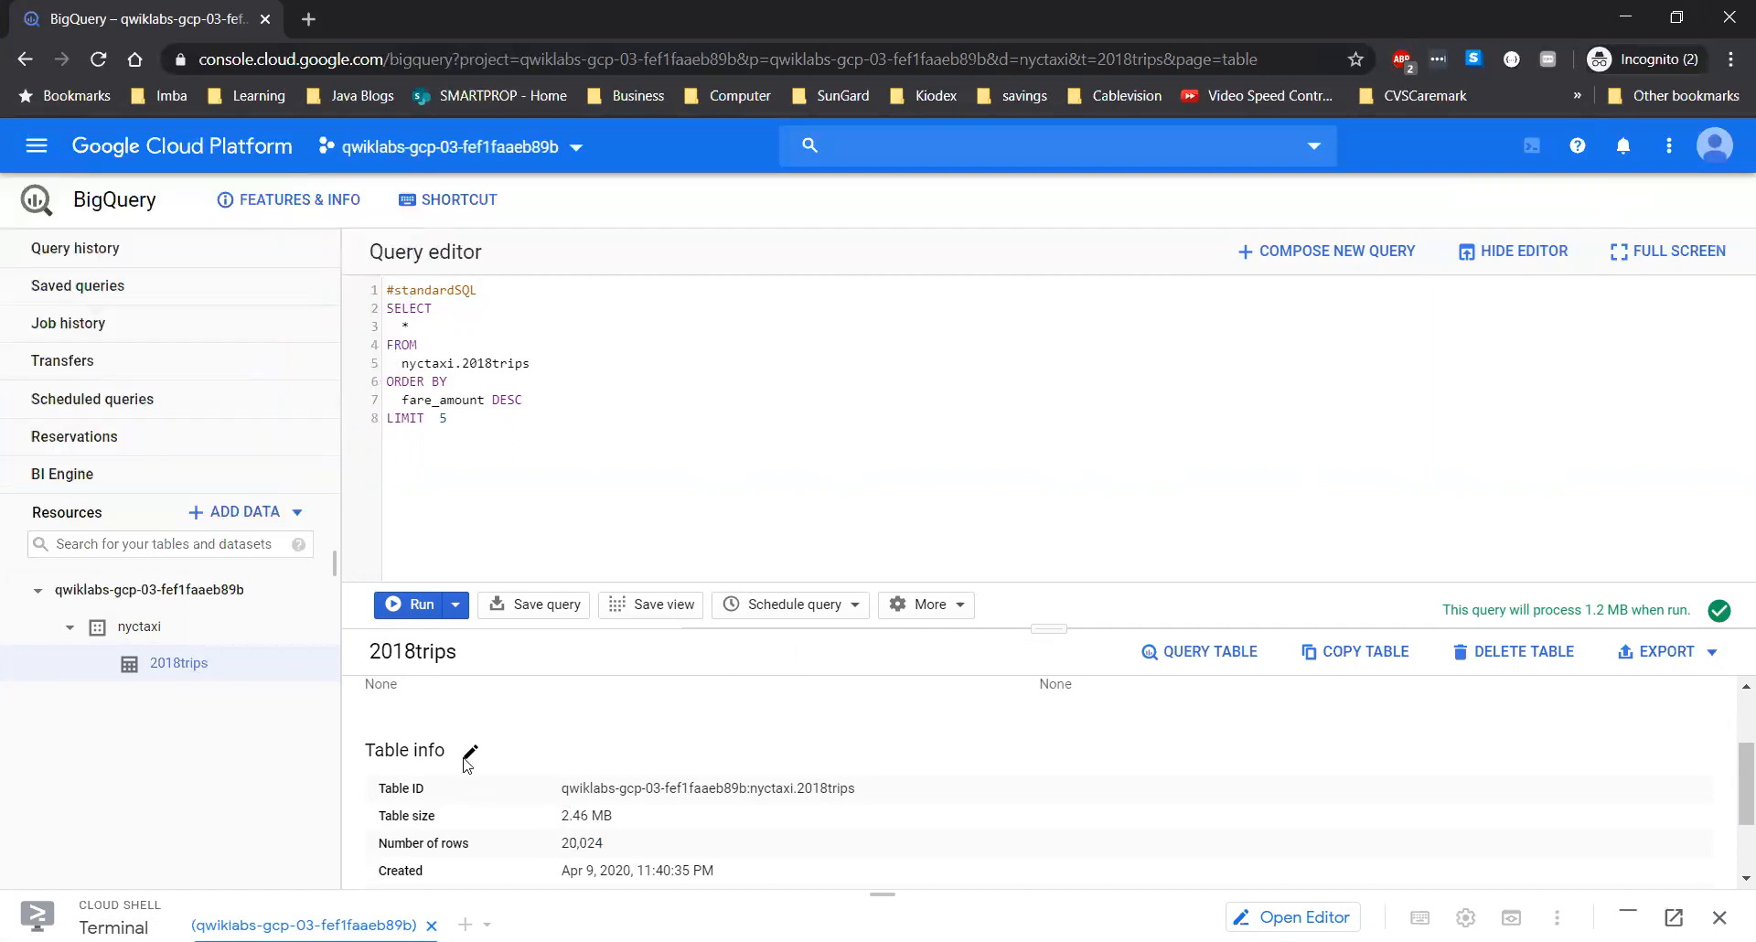
pyautogui.scroll(-2, 477, 839)
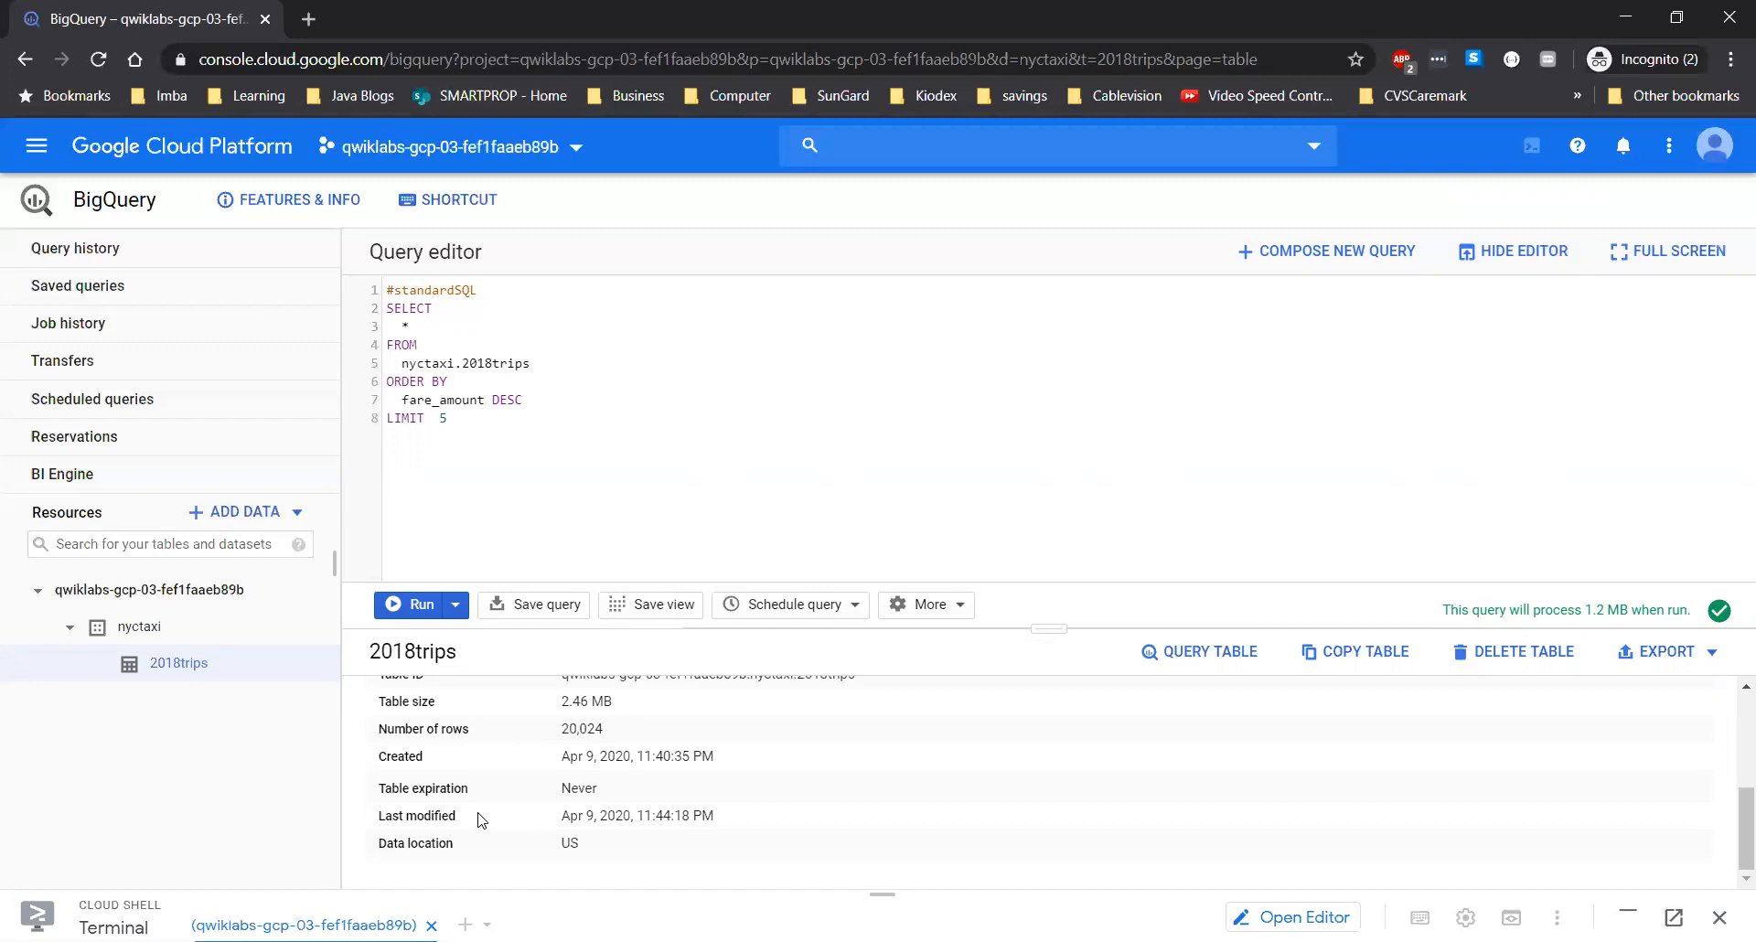
# Replace the query with a CREATE TABLE statement for nyctaxi.january_trips, selecting all nyctaxi.2018trips rows whose pickup_datetime month equals 1
pyautogui.hotkey('alt', 'Tab')
pyautogui.moveTo(882, 892); pyautogui.dragTo(882, 475)
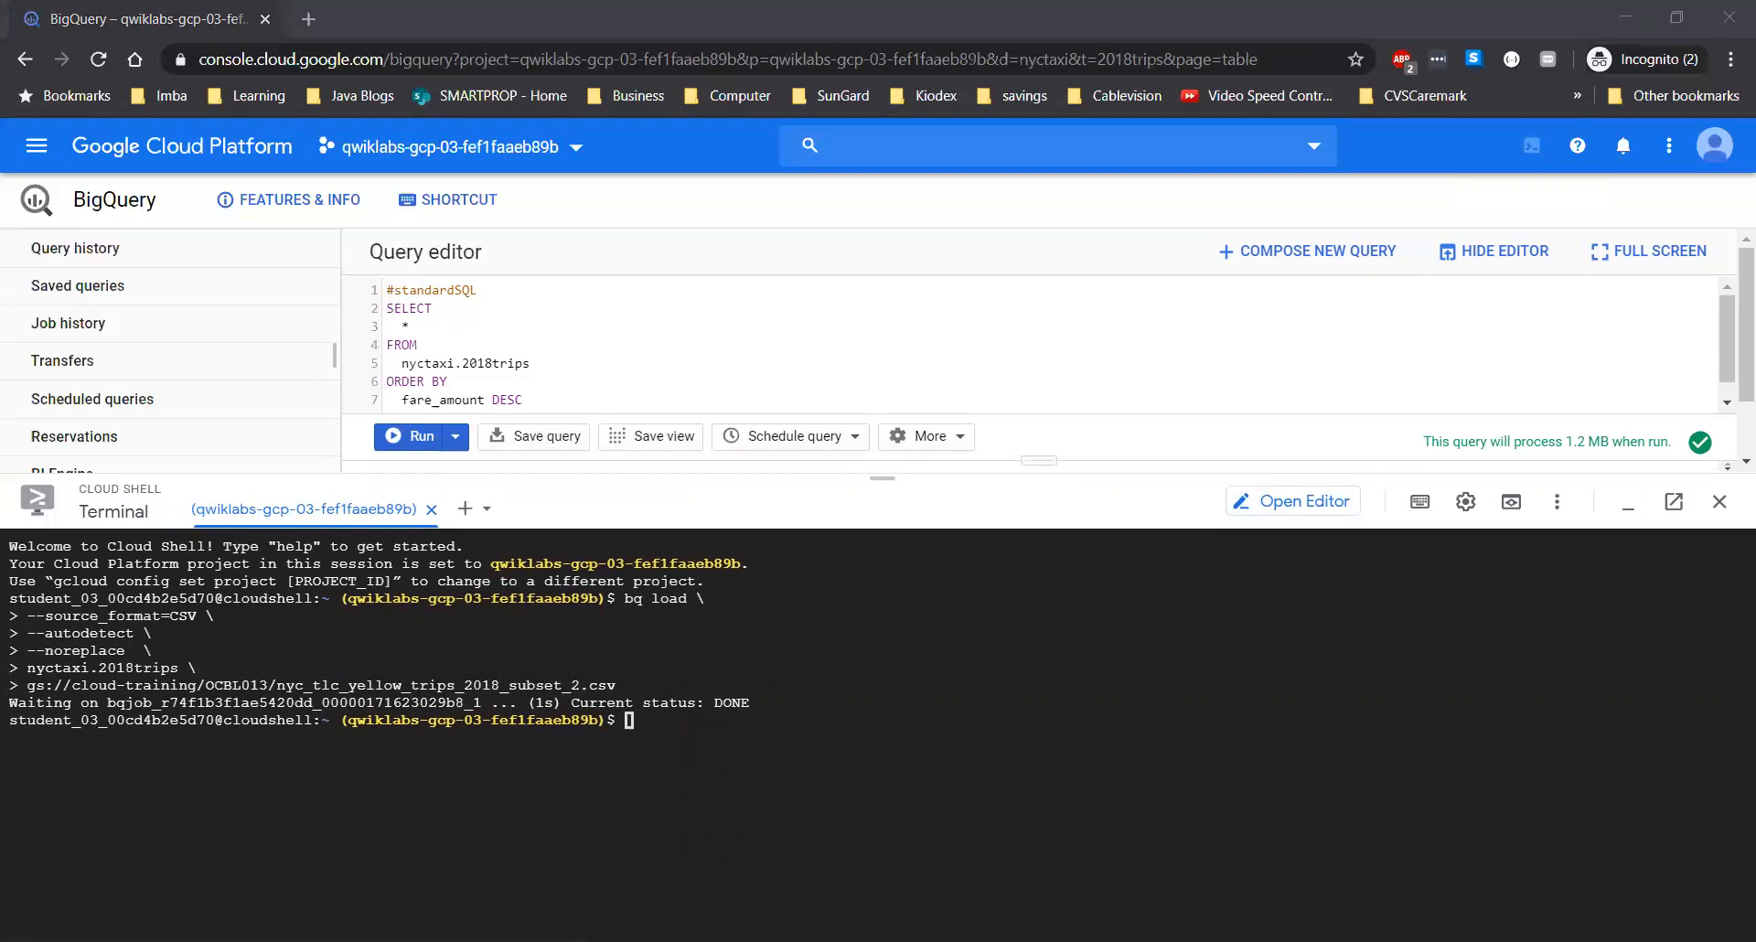
pyautogui.hotkey('alt', 'Tab')
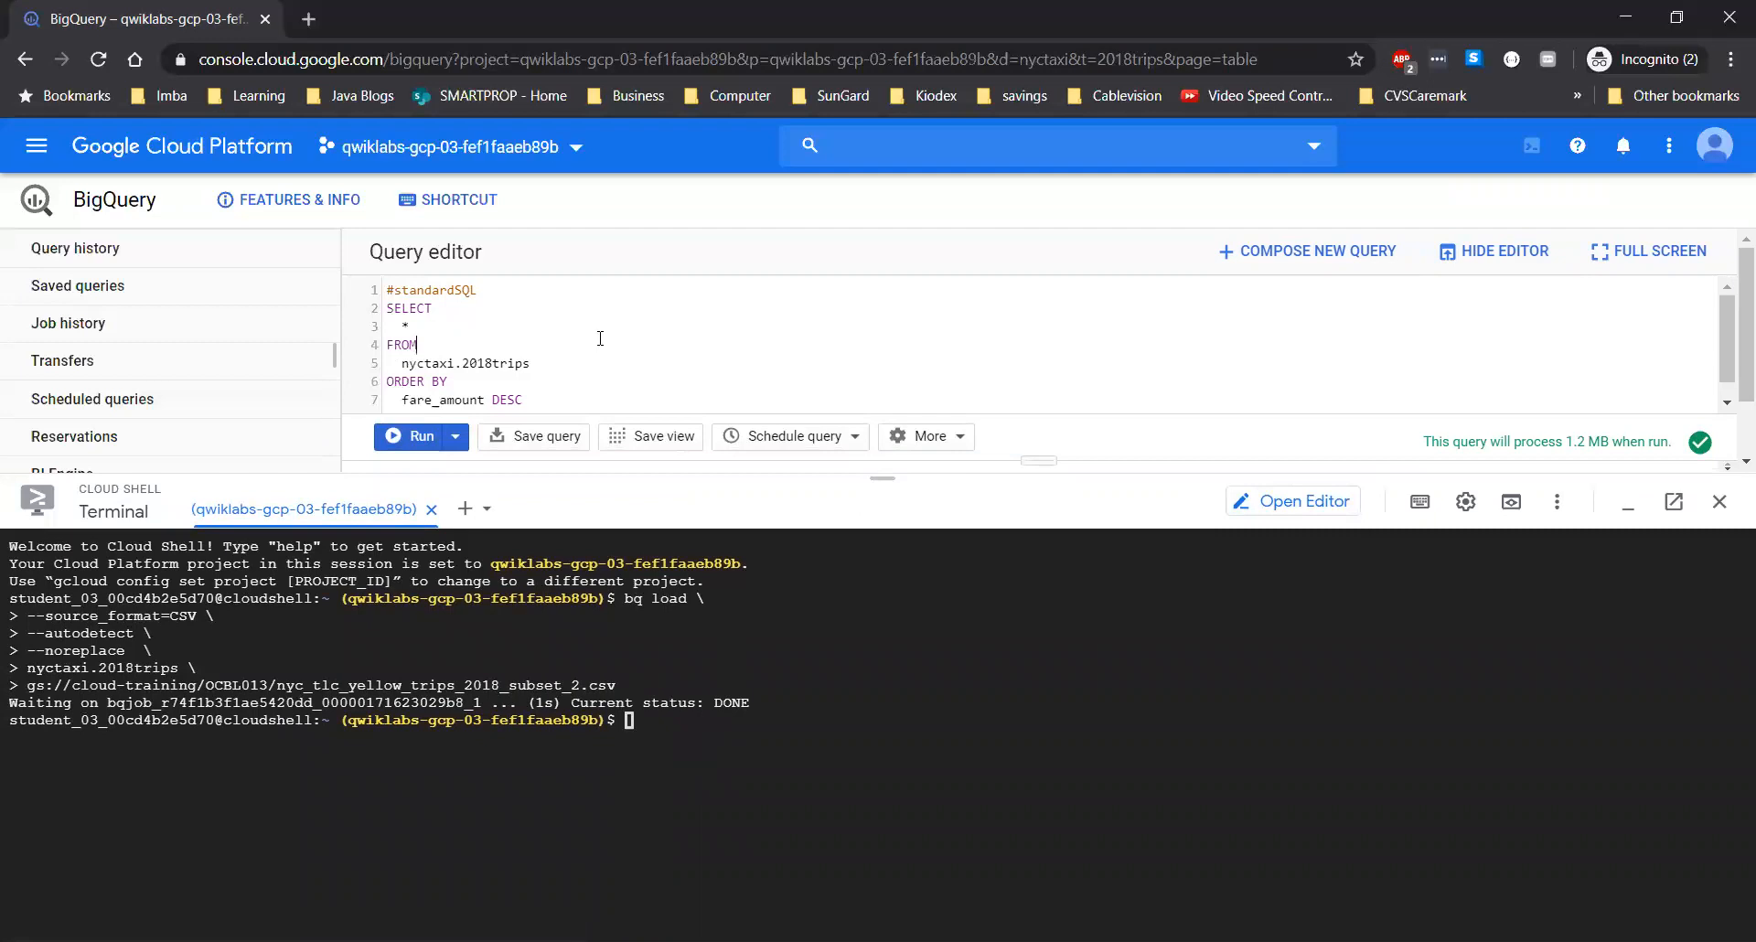
pyautogui.click(593, 325)
pyautogui.hotkey('ctrl', 'a')
pyautogui.press('Delete')
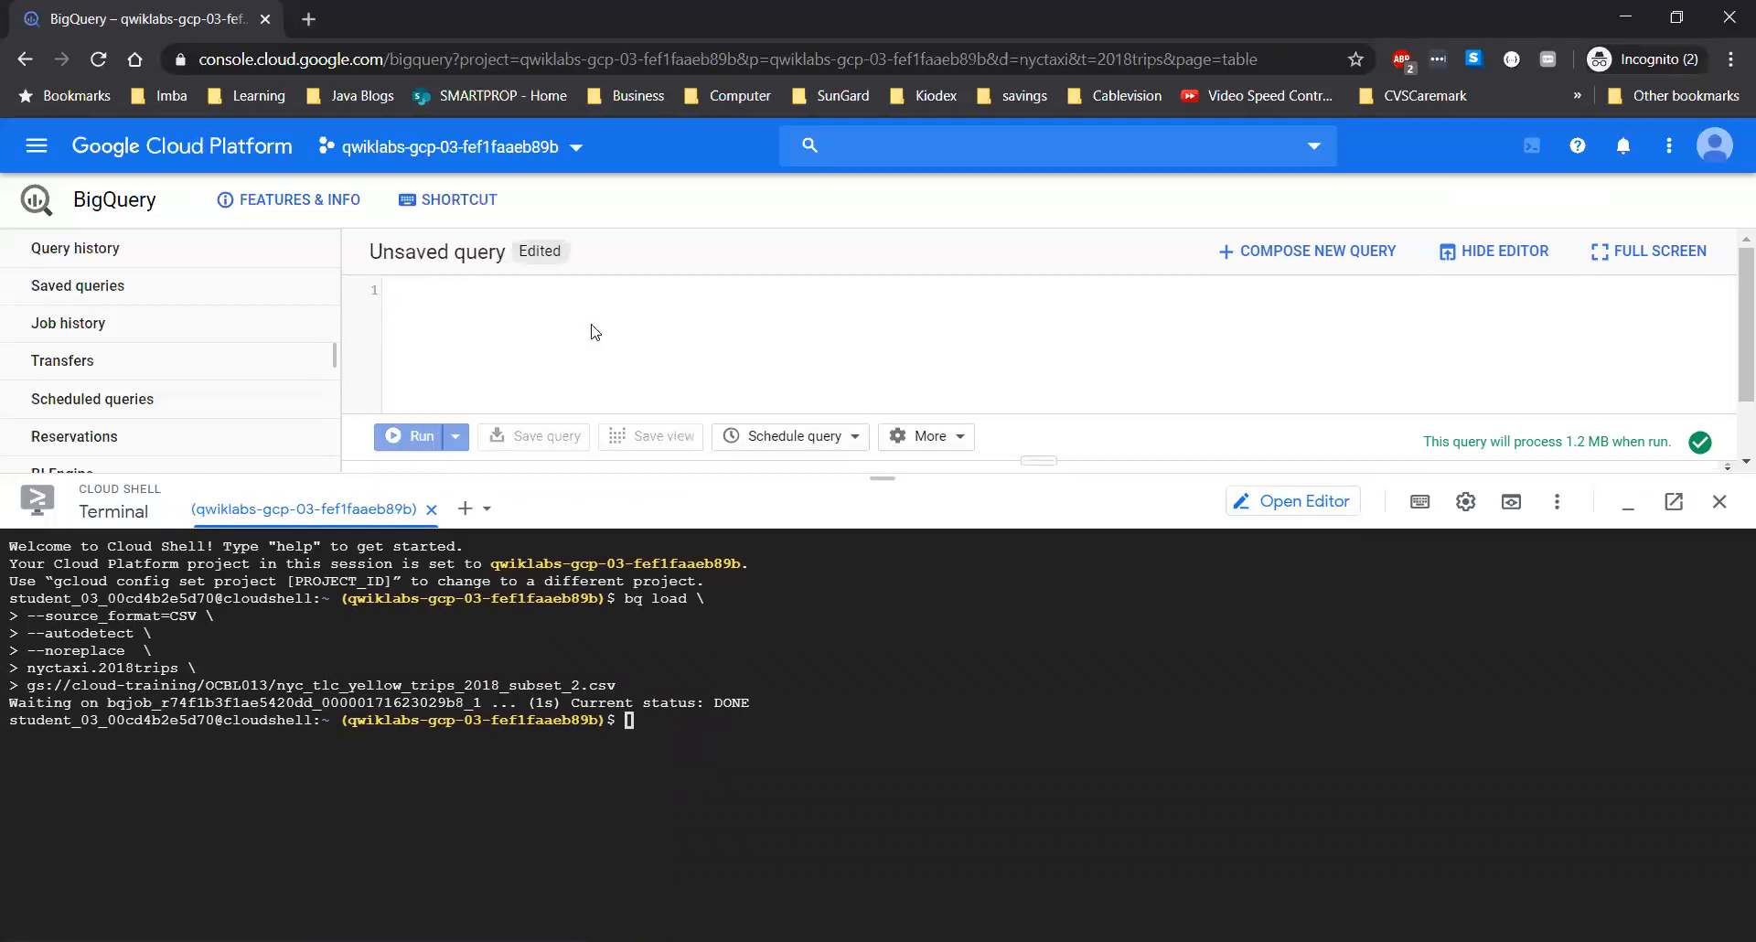
pyautogui.hotkey('ctrl', 'v')
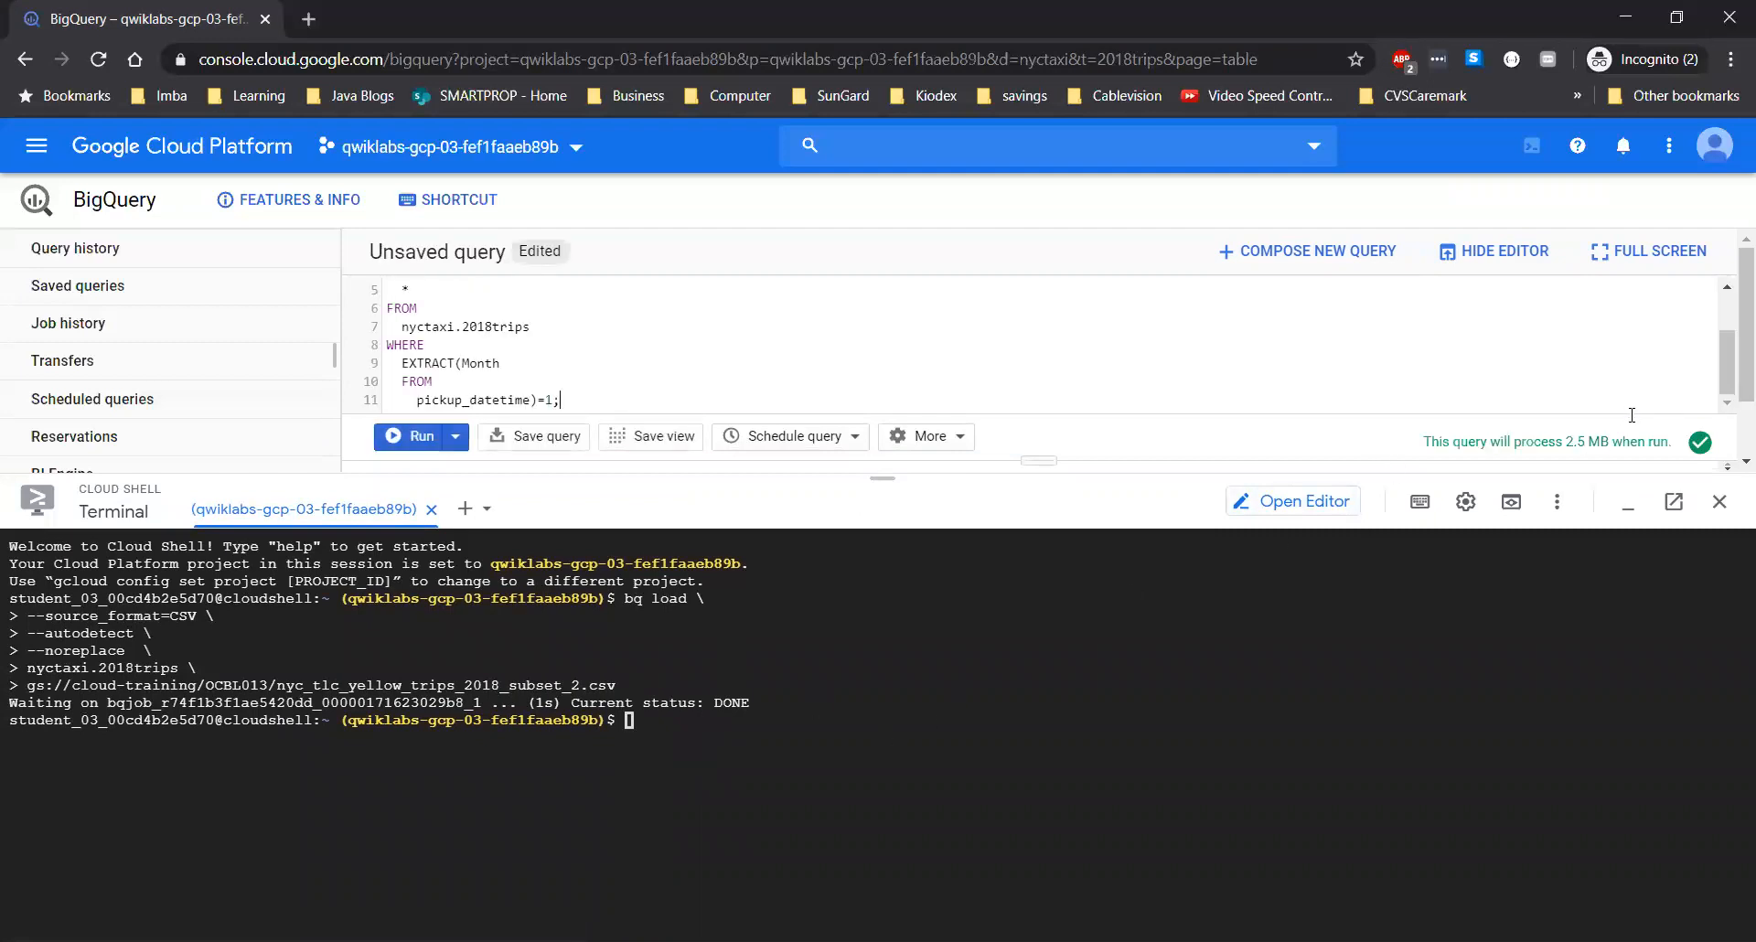
# Check the data-processing estimate, minimize Cloud Shell and run the query that creates the january_trips table
pyautogui.moveTo(1428, 446); pyautogui.dragTo(1630, 447)
pyautogui.click(1597, 447)
pyautogui.click(1628, 503)
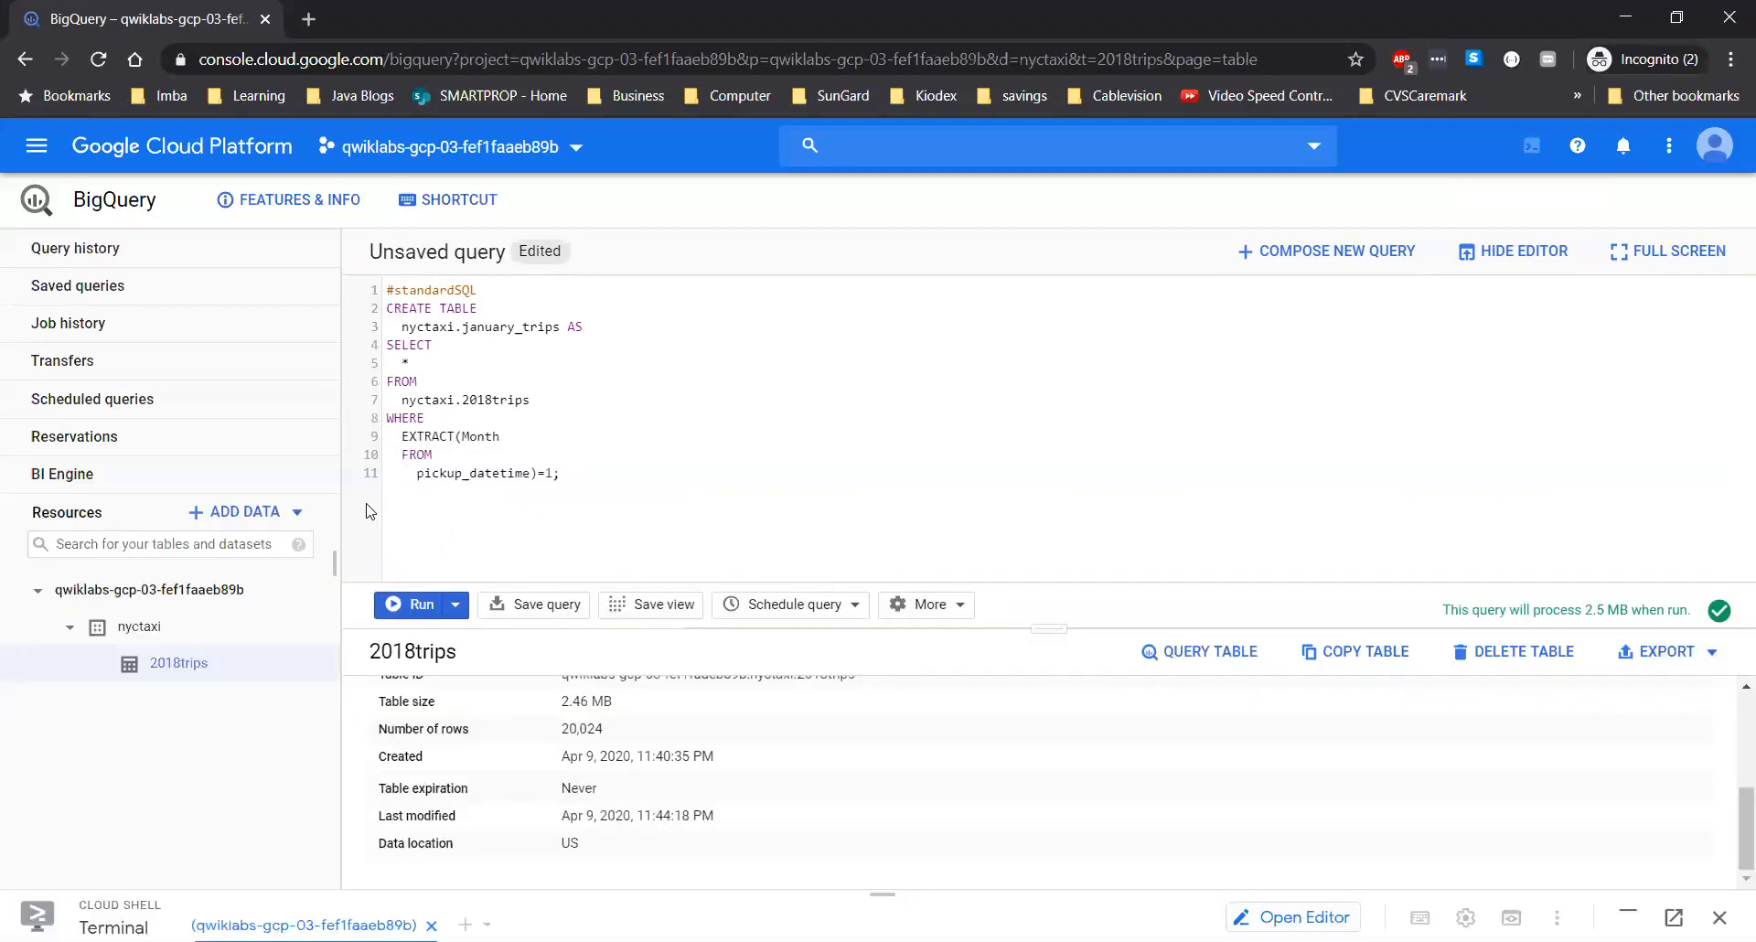
pyautogui.click(405, 607)
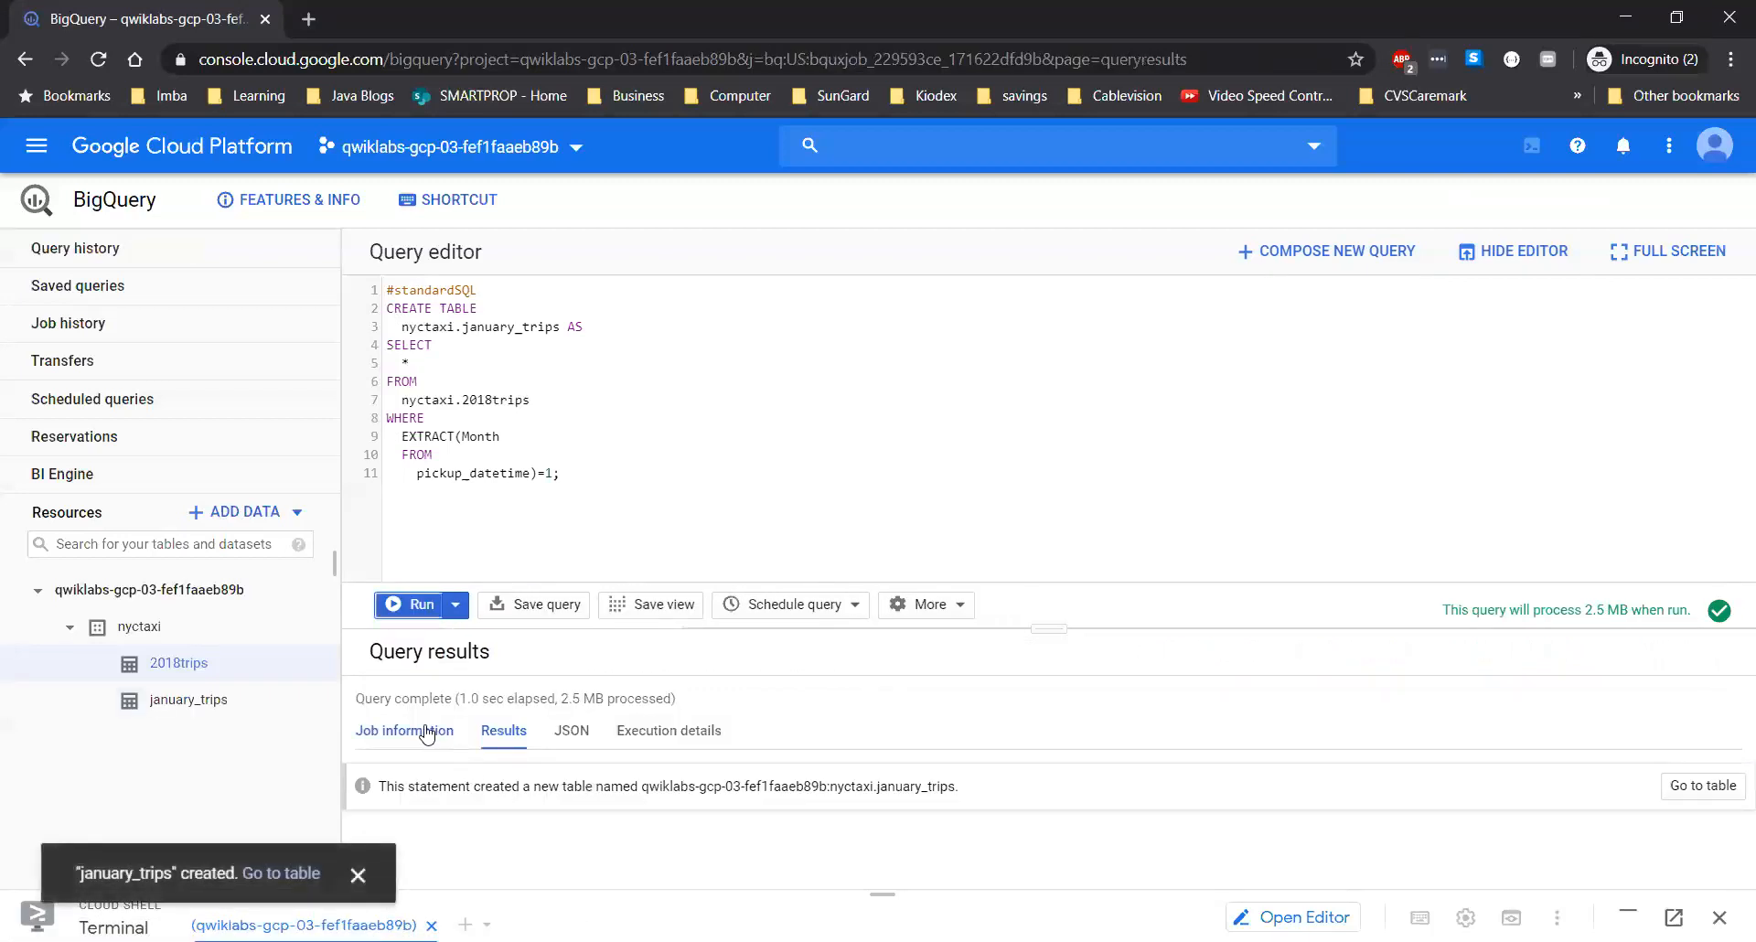
# Open the january_trips table with an enlarged details area and review the fields in its schema
pyautogui.click(187, 700)
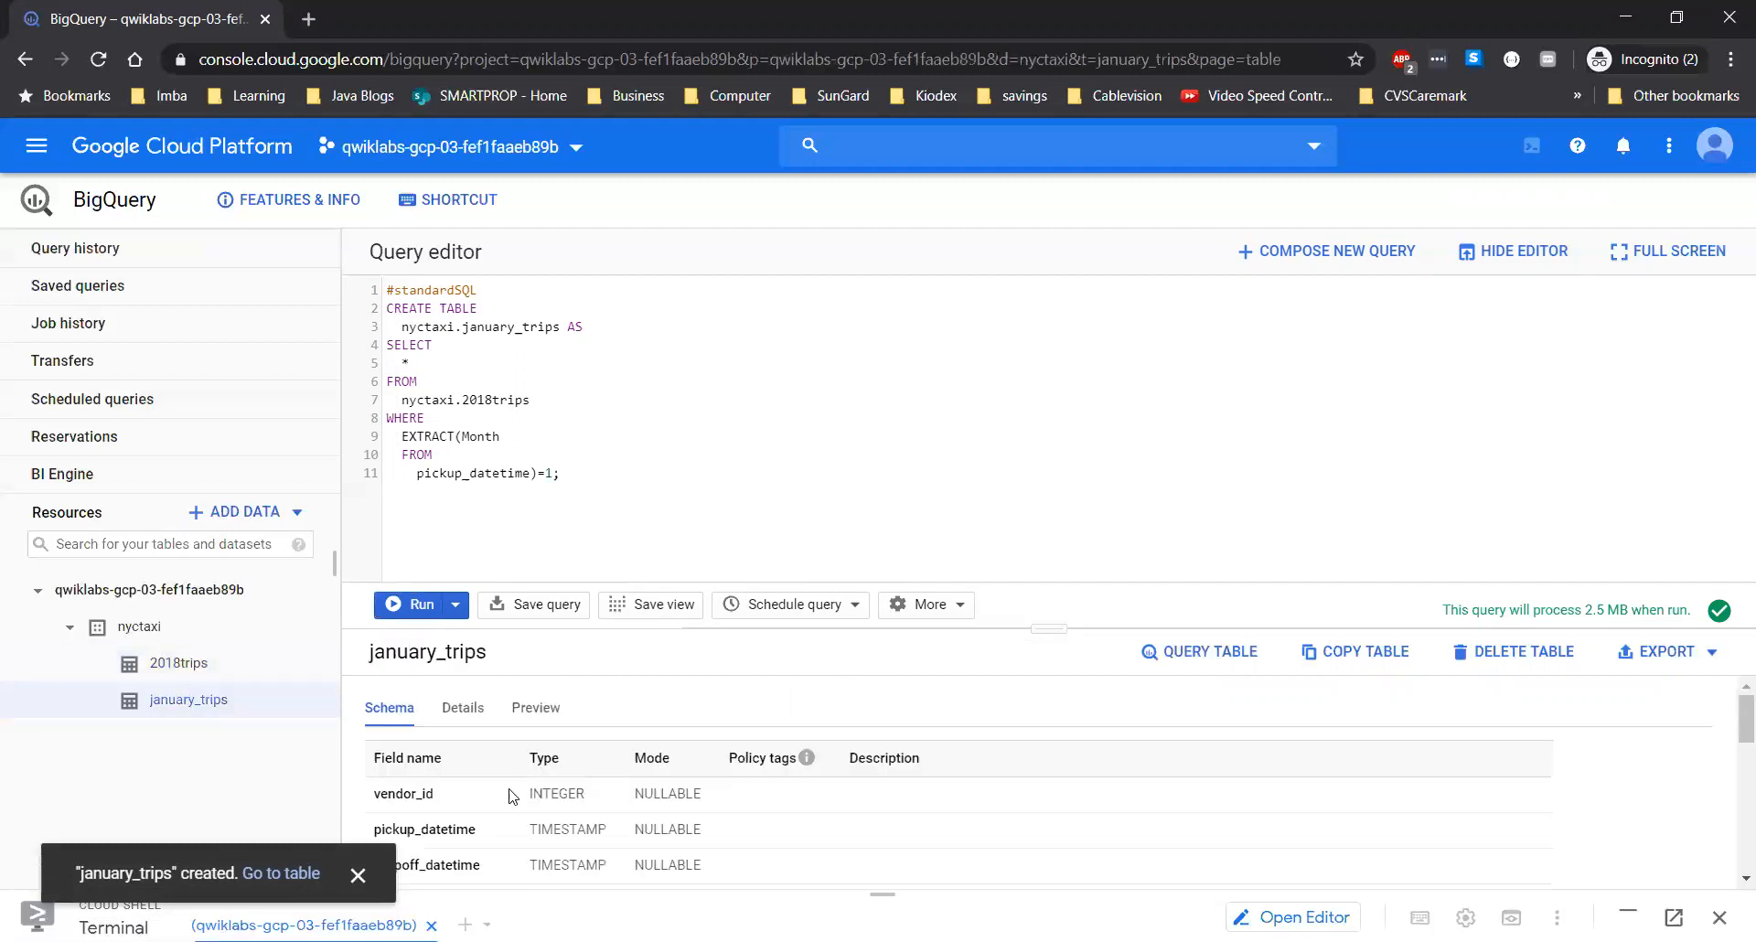
pyautogui.scroll(-1, 513, 796)
pyautogui.scroll(2, 494, 800)
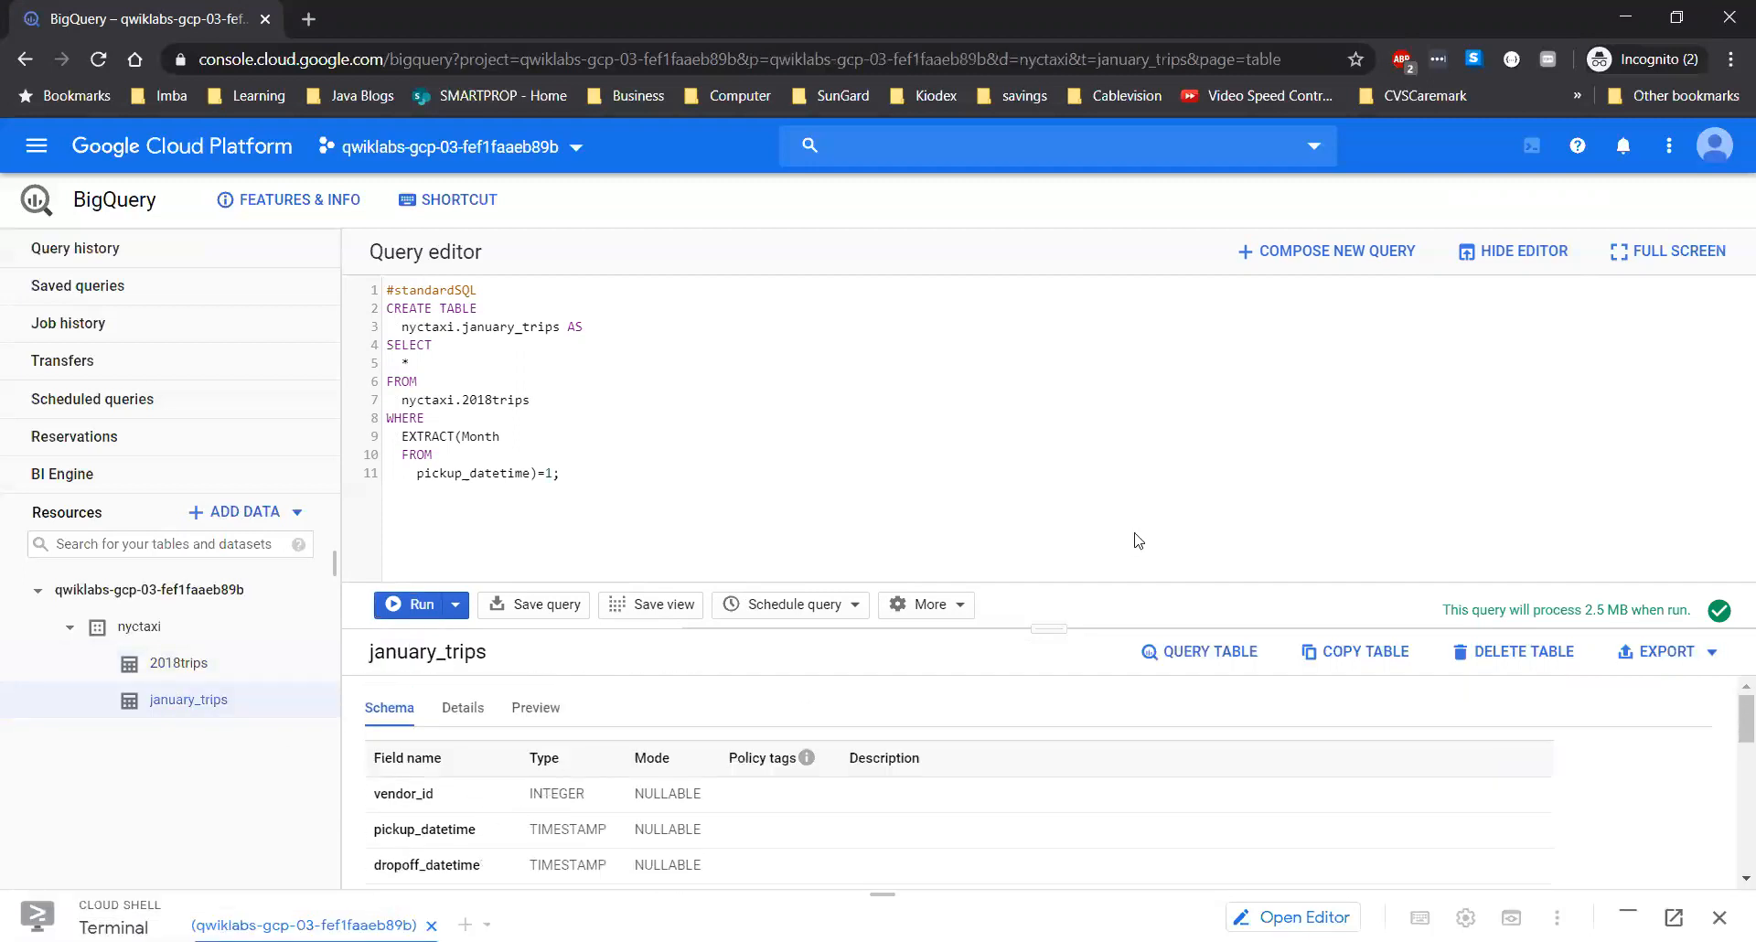
pyautogui.moveTo(1059, 631); pyautogui.dragTo(1059, 378)
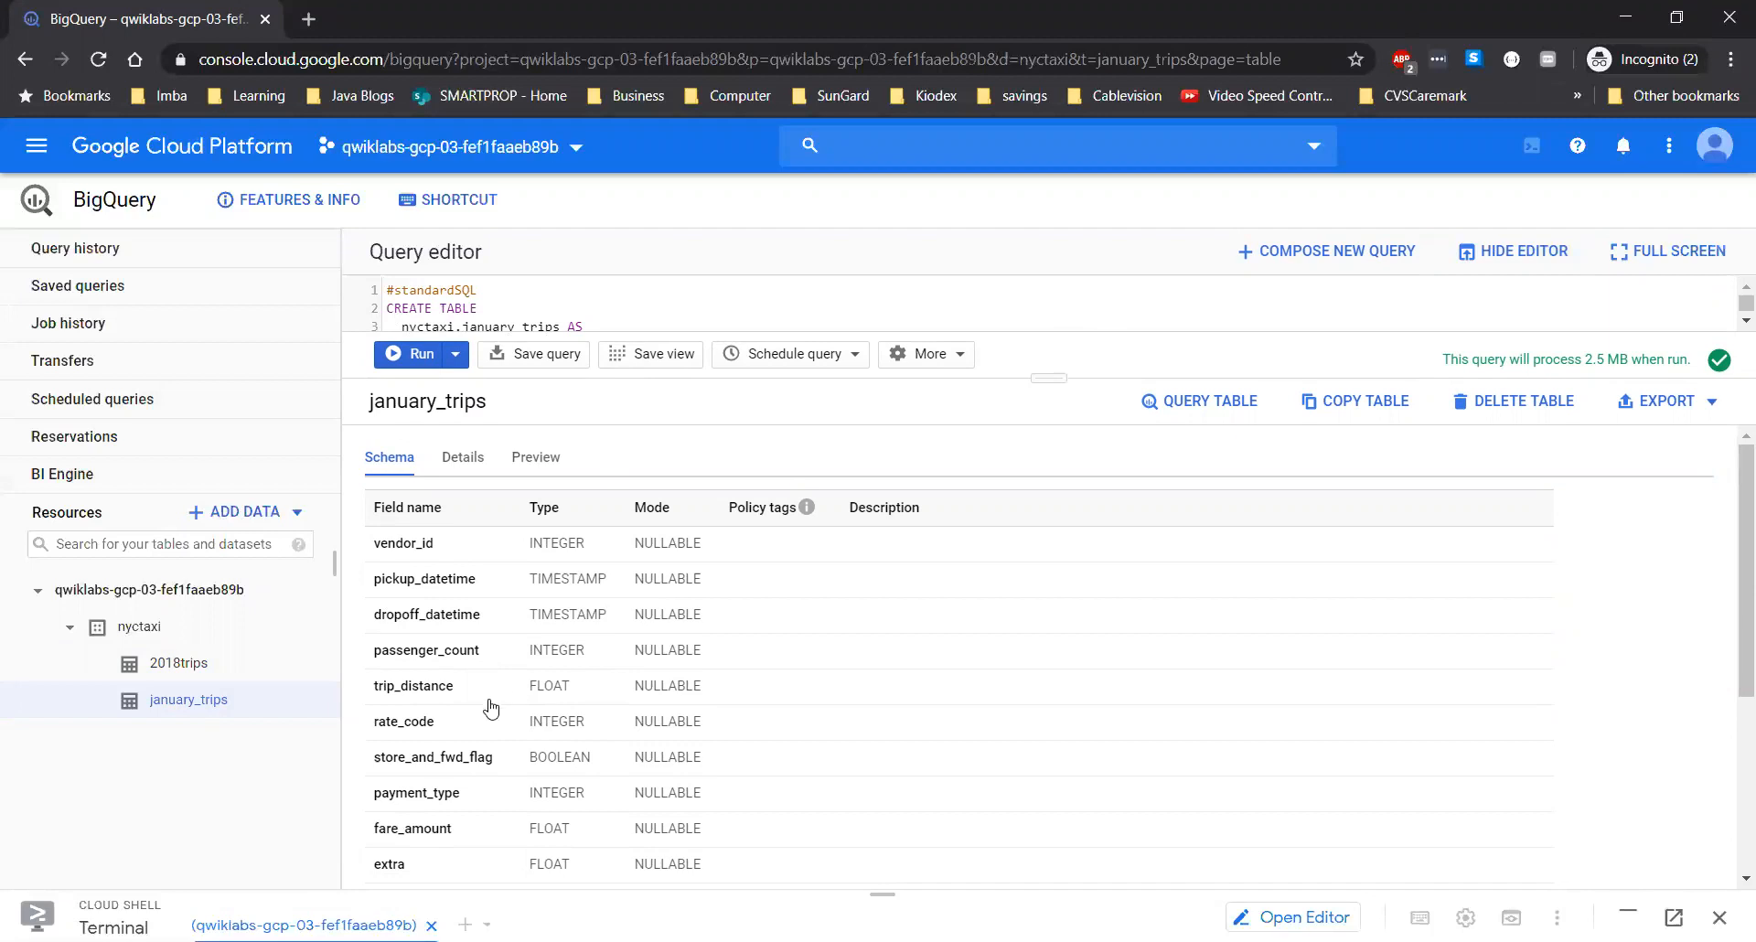
pyautogui.scroll(-3, 457, 761)
pyautogui.scroll(4, 455, 764)
# Check the number of rows and table size in the january_trips details, and preview its data
pyautogui.click(479, 465)
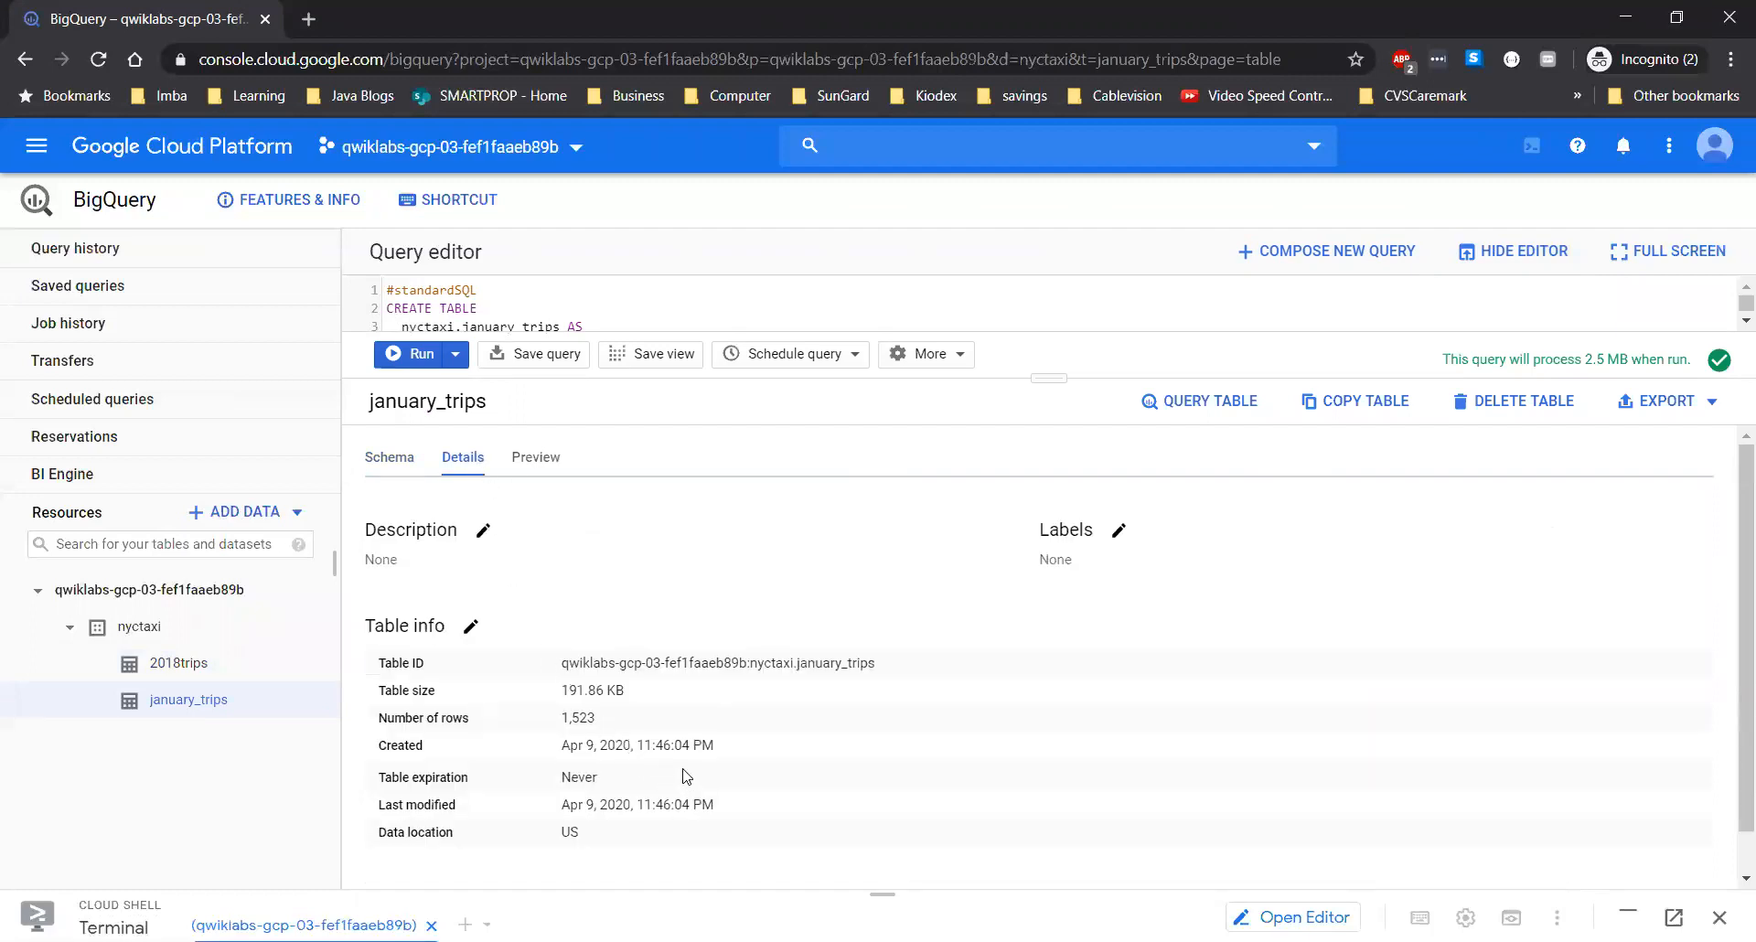
pyautogui.moveTo(562, 719); pyautogui.dragTo(604, 724)
pyautogui.click(629, 727)
pyautogui.moveTo(570, 694); pyautogui.dragTo(649, 702)
pyautogui.click(545, 459)
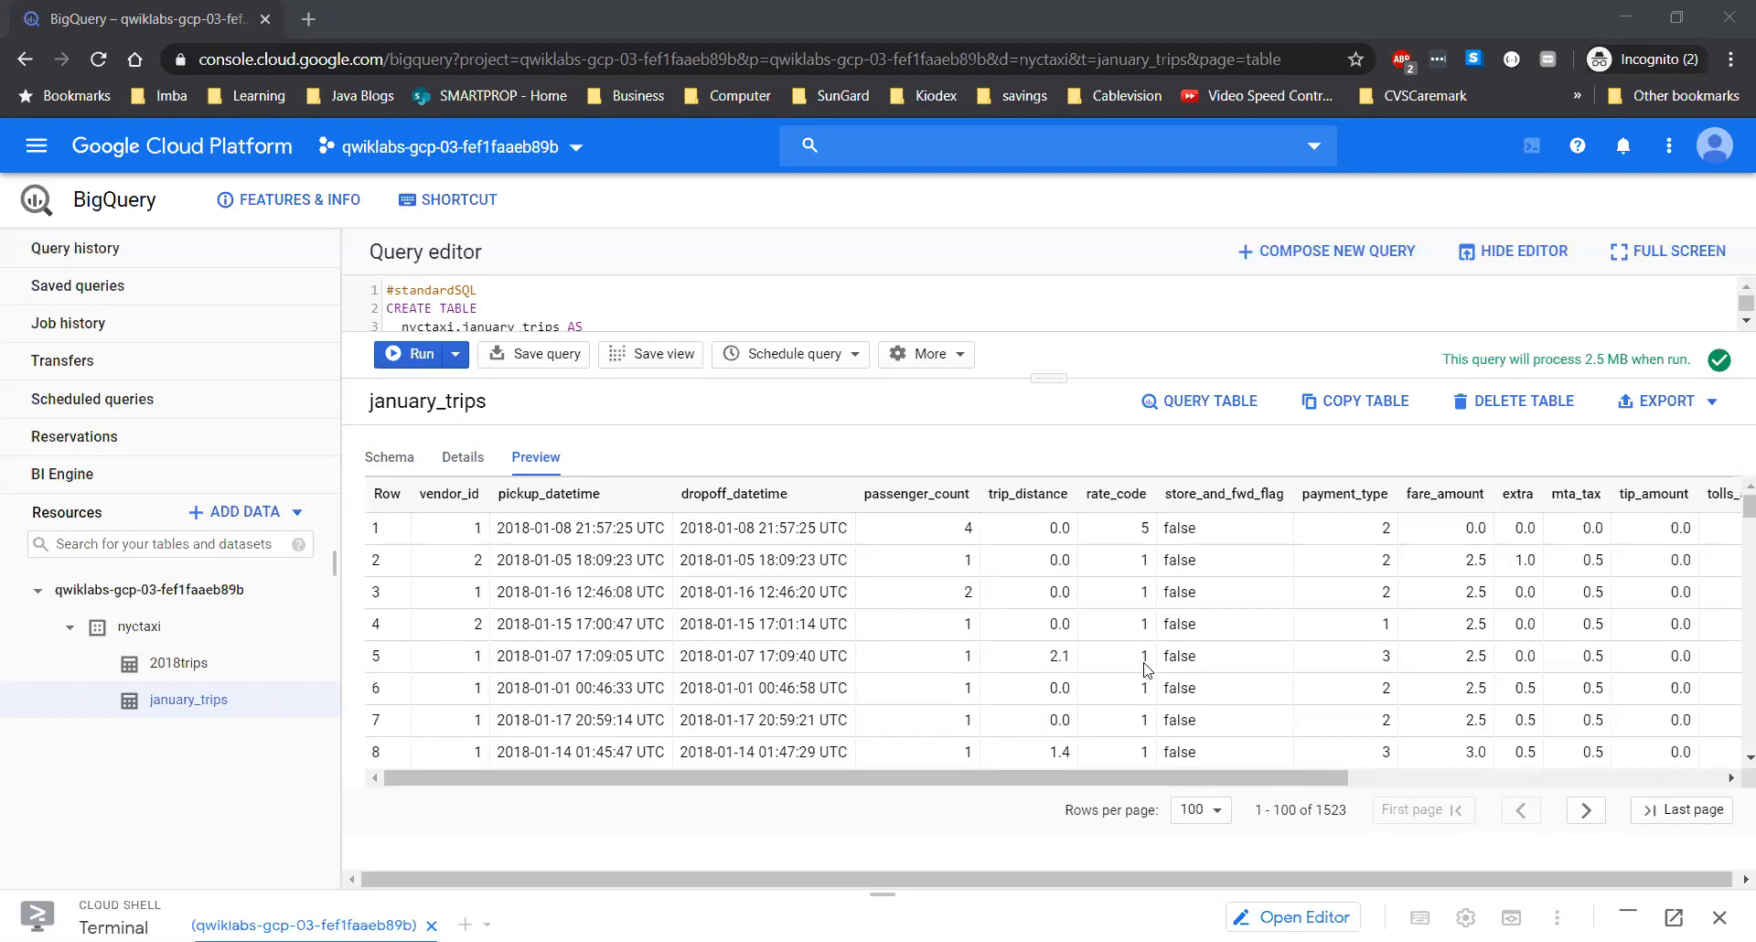
# Replace the query with one selecting all columns from nyctaxi.january_trips, ordered by trip_distance DESC with LIMIT 1, and run it
pyautogui.click(718, 289)
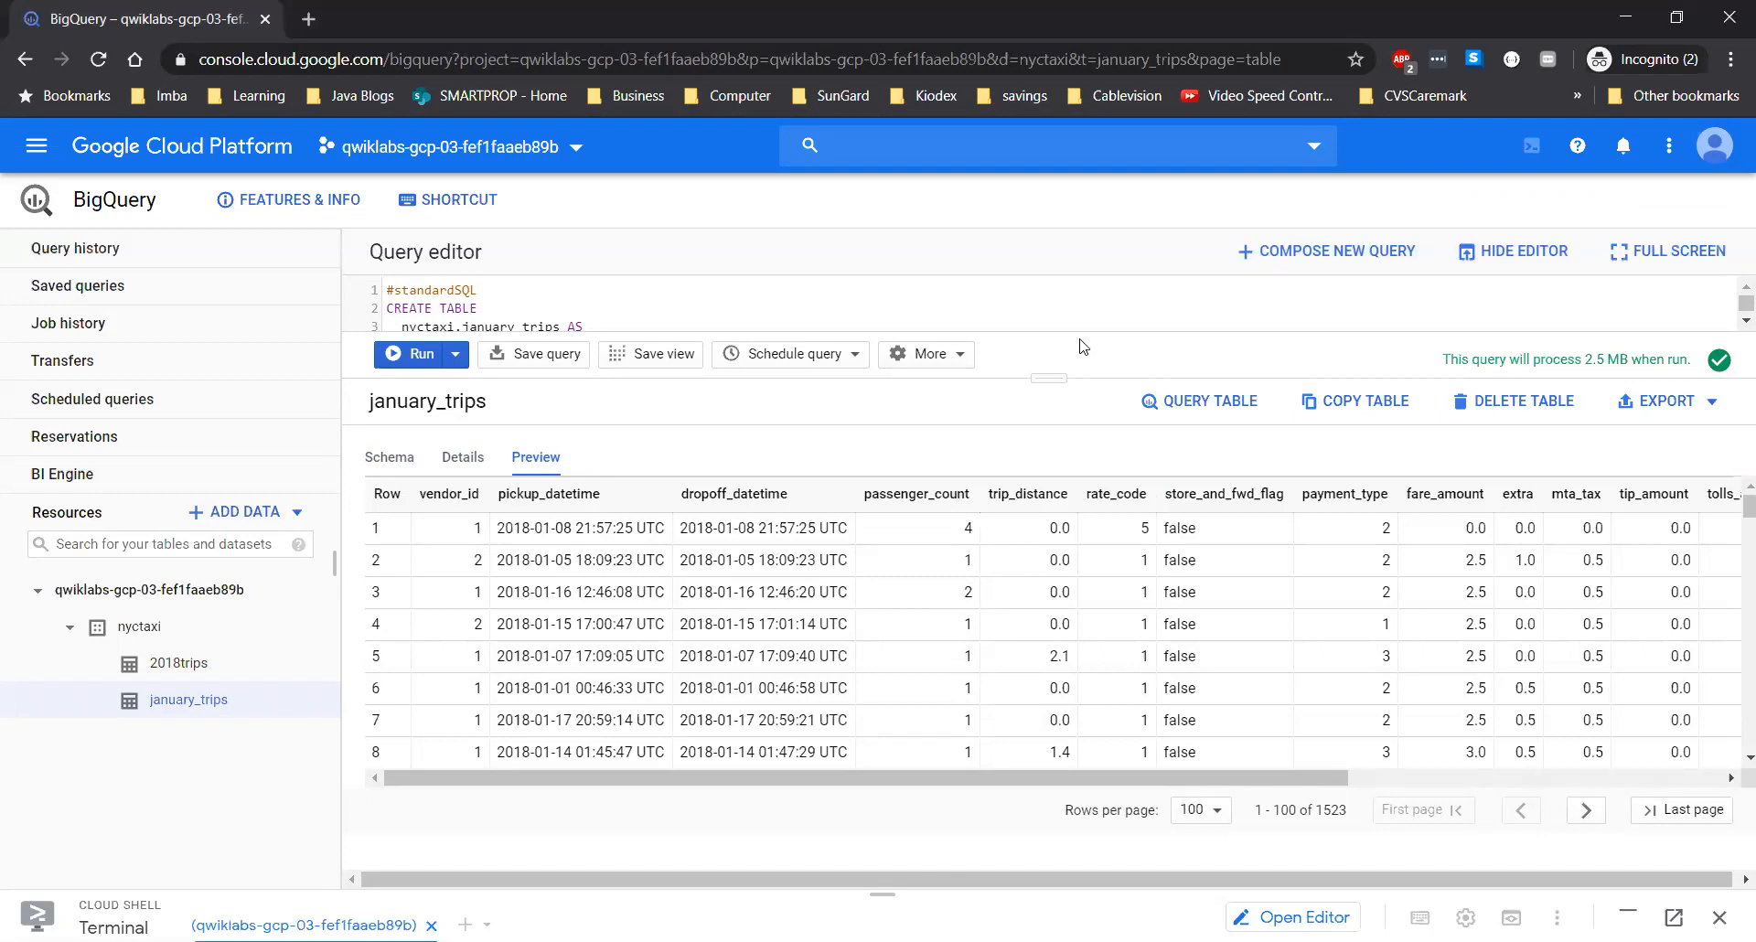
pyautogui.moveTo(1042, 381); pyautogui.dragTo(1002, 812)
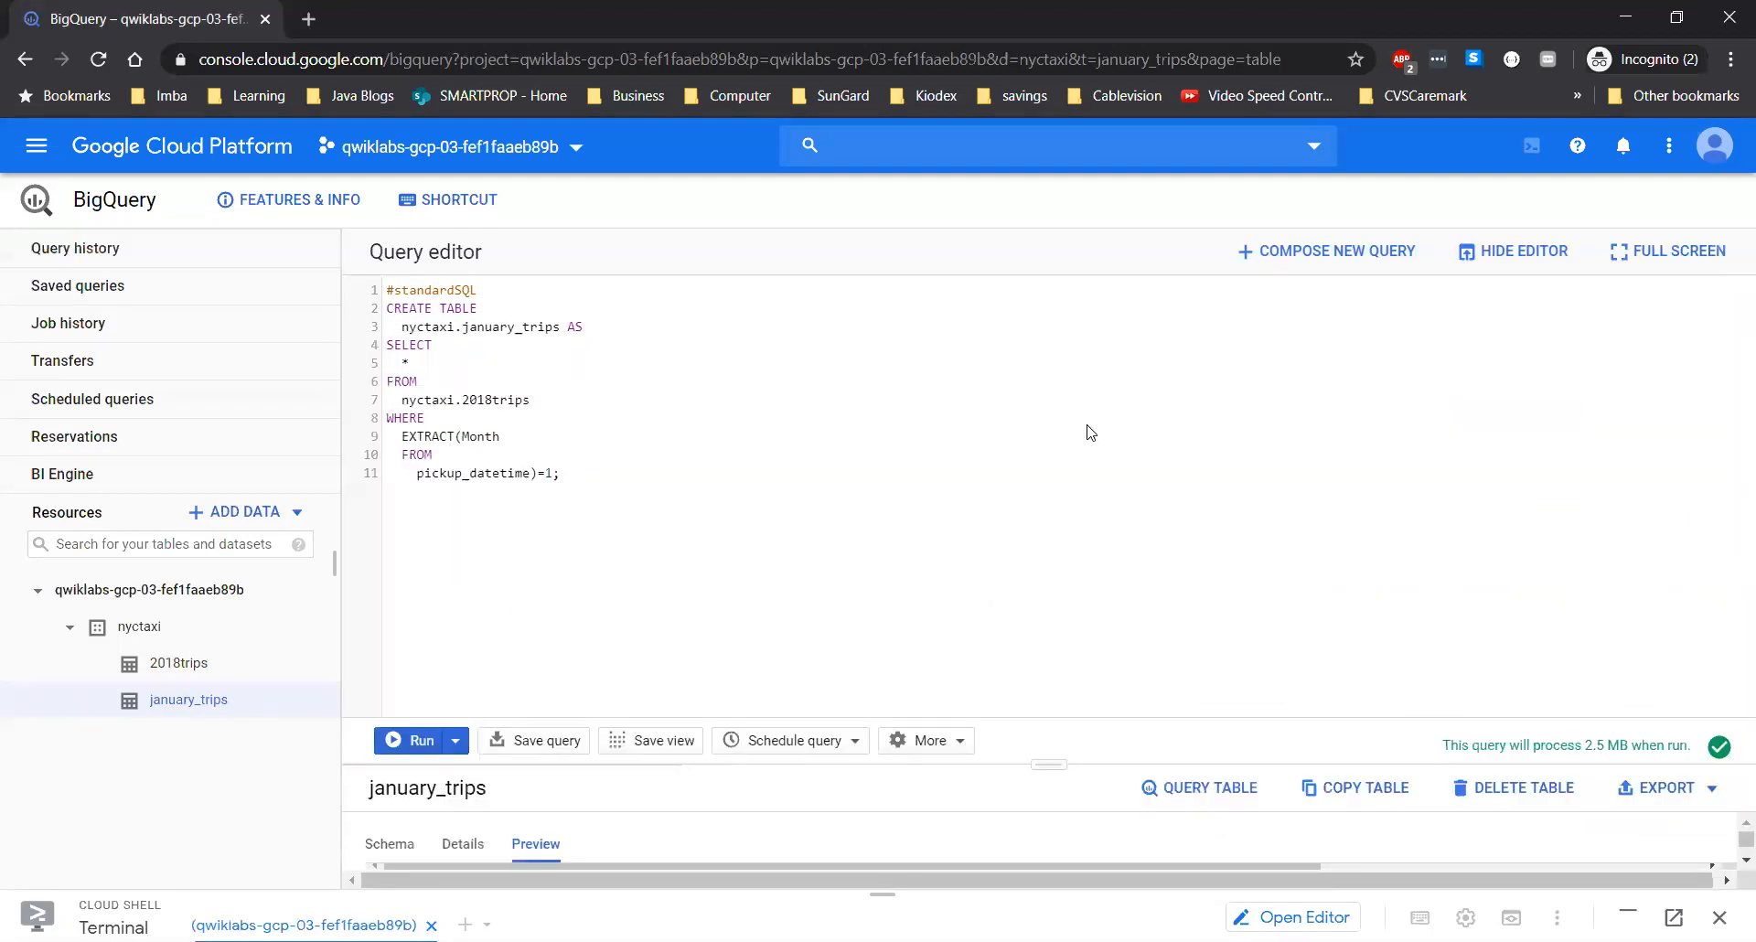
pyautogui.hotkey('ctrl', 'a')
pyautogui.press('Delete')
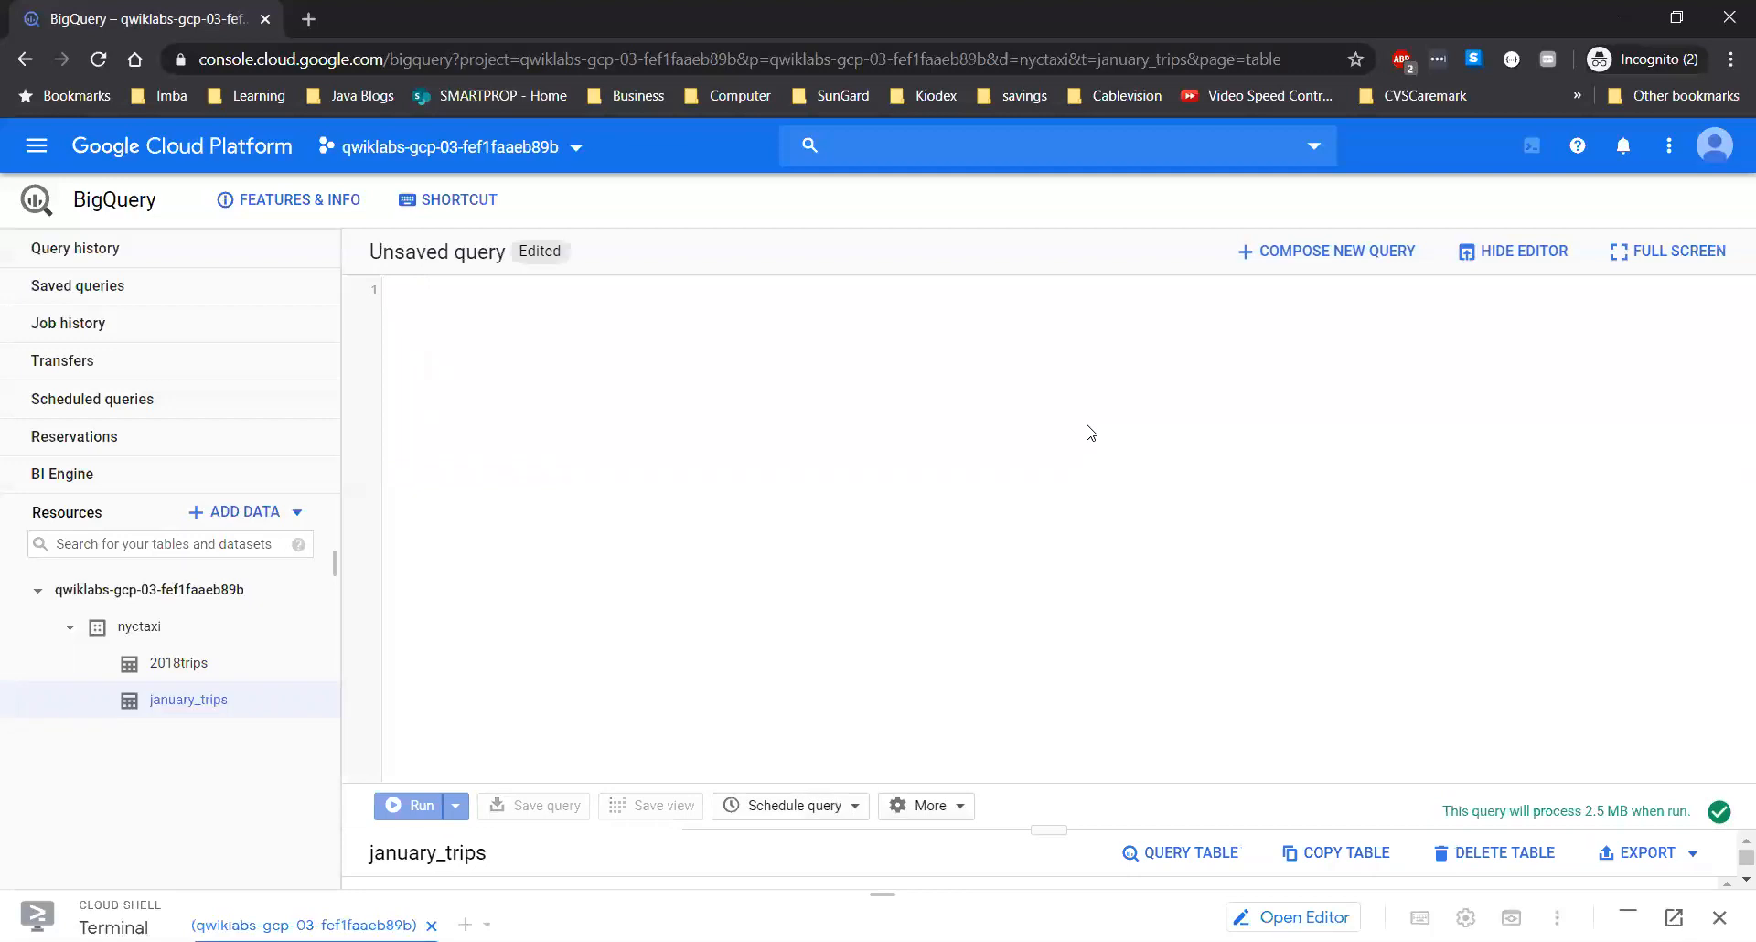
pyautogui.write('#standardSQL SELECT   * FROM   nyctaxi.january_trips ORDER BY   trip_distance DESC LIMIT   1')
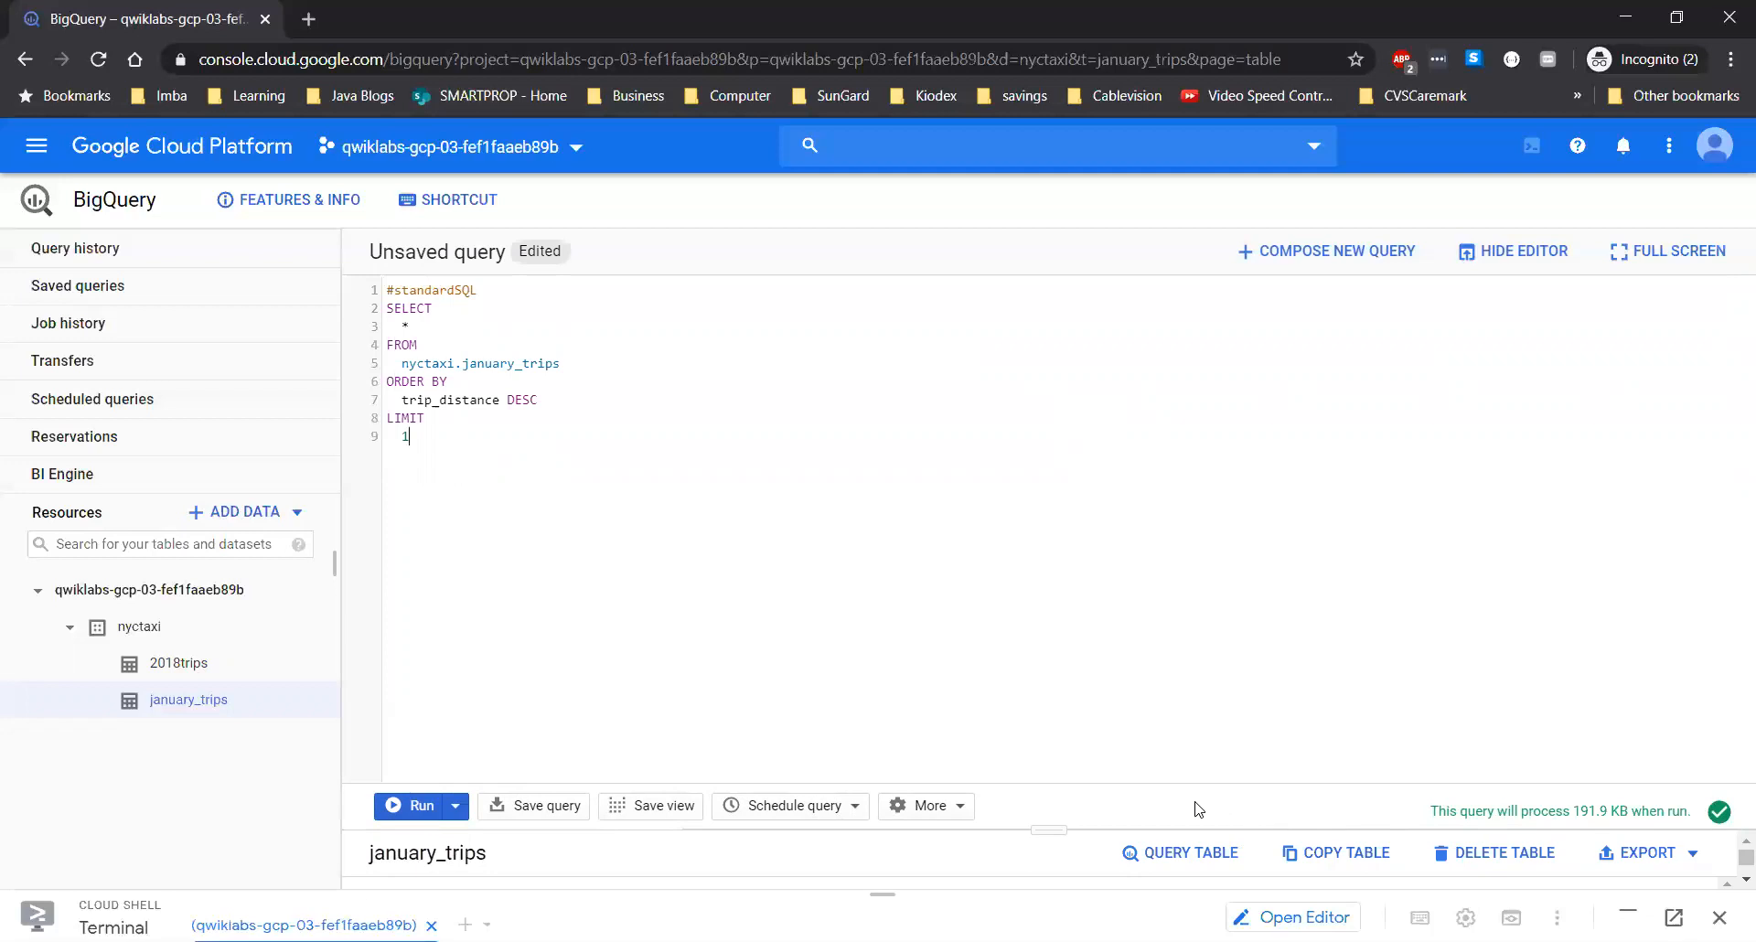
pyautogui.click(411, 808)
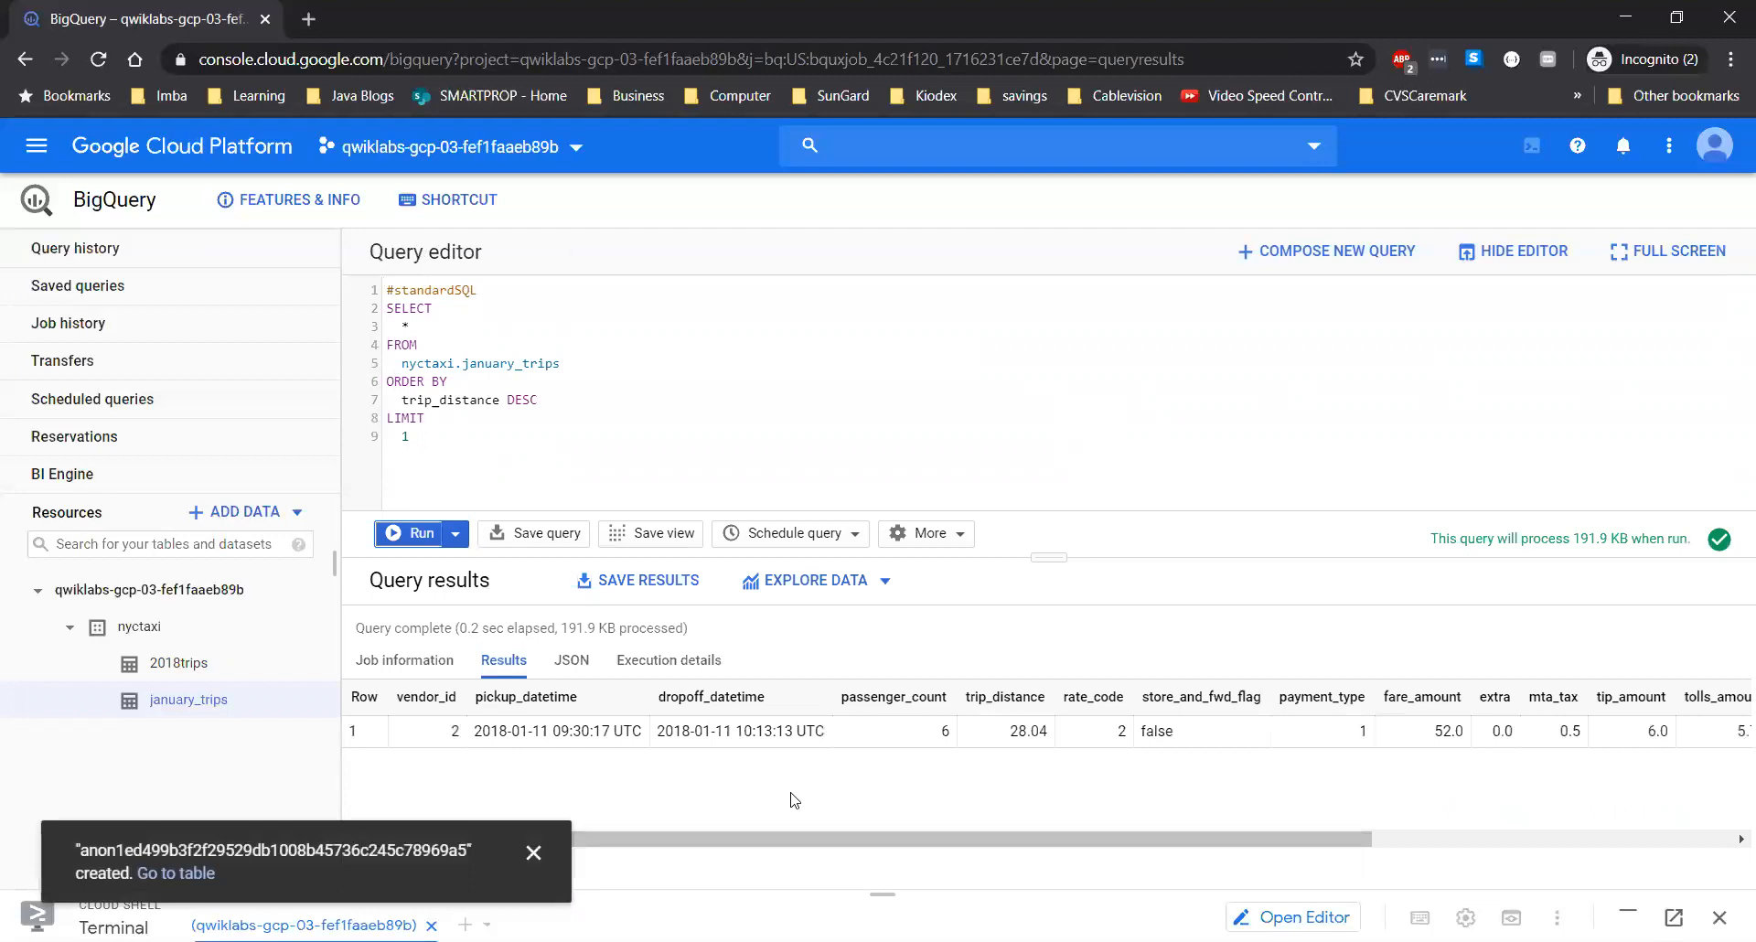
pyautogui.click(743, 790)
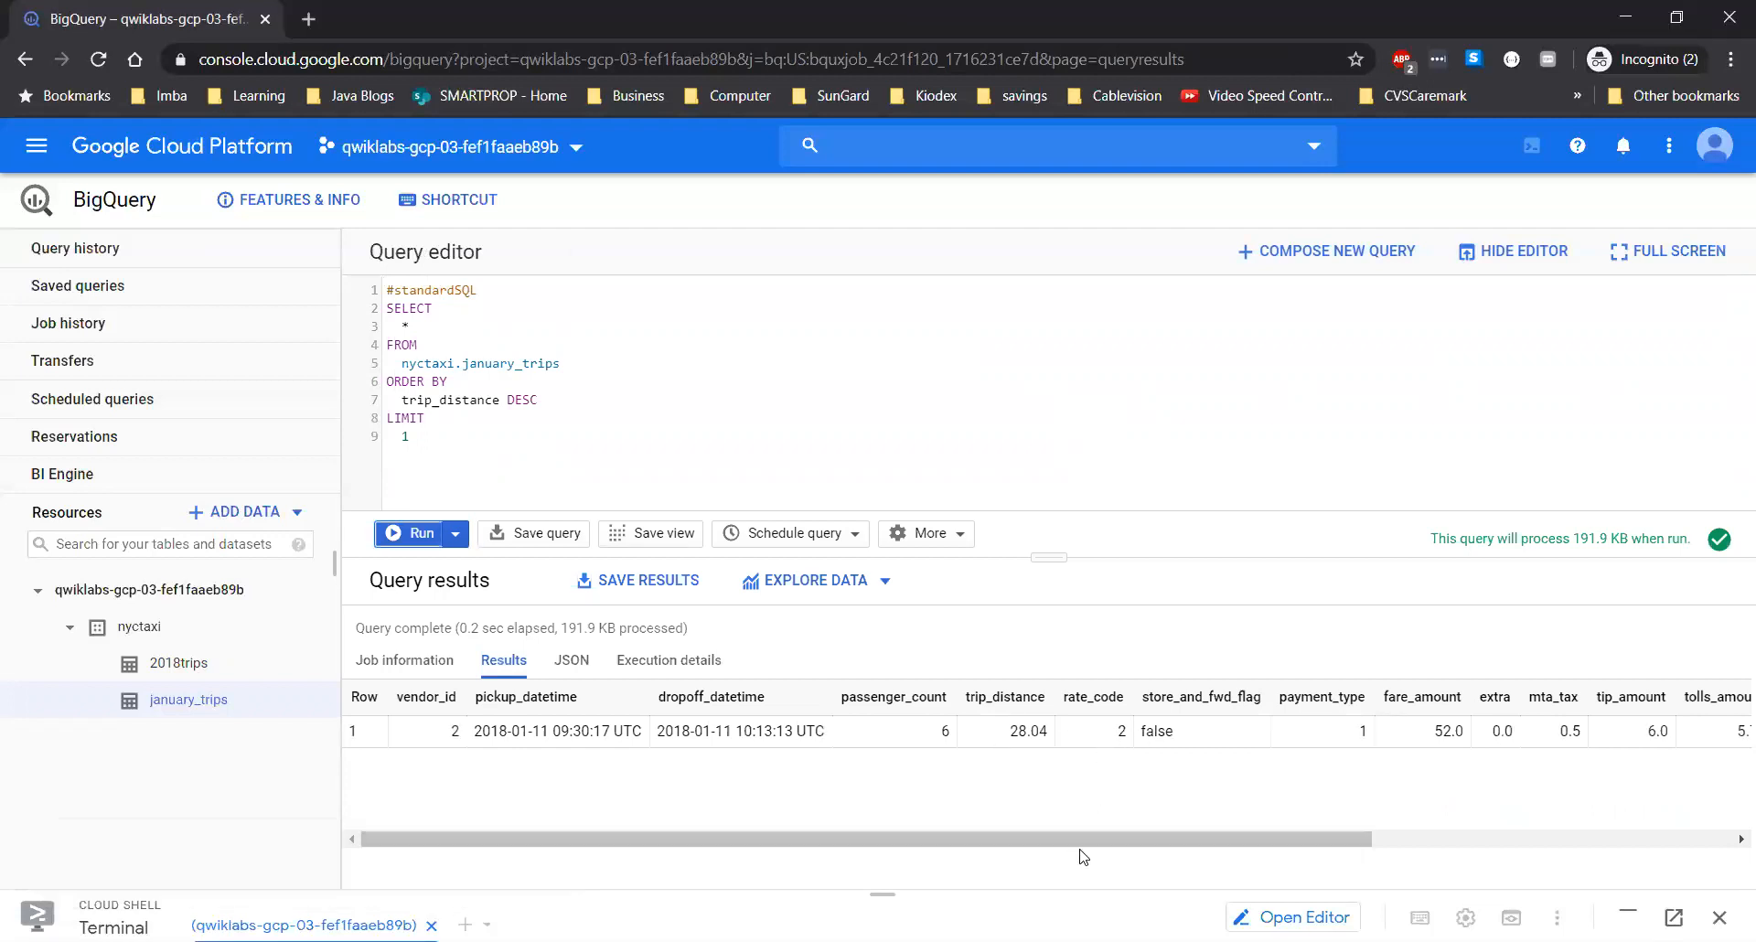